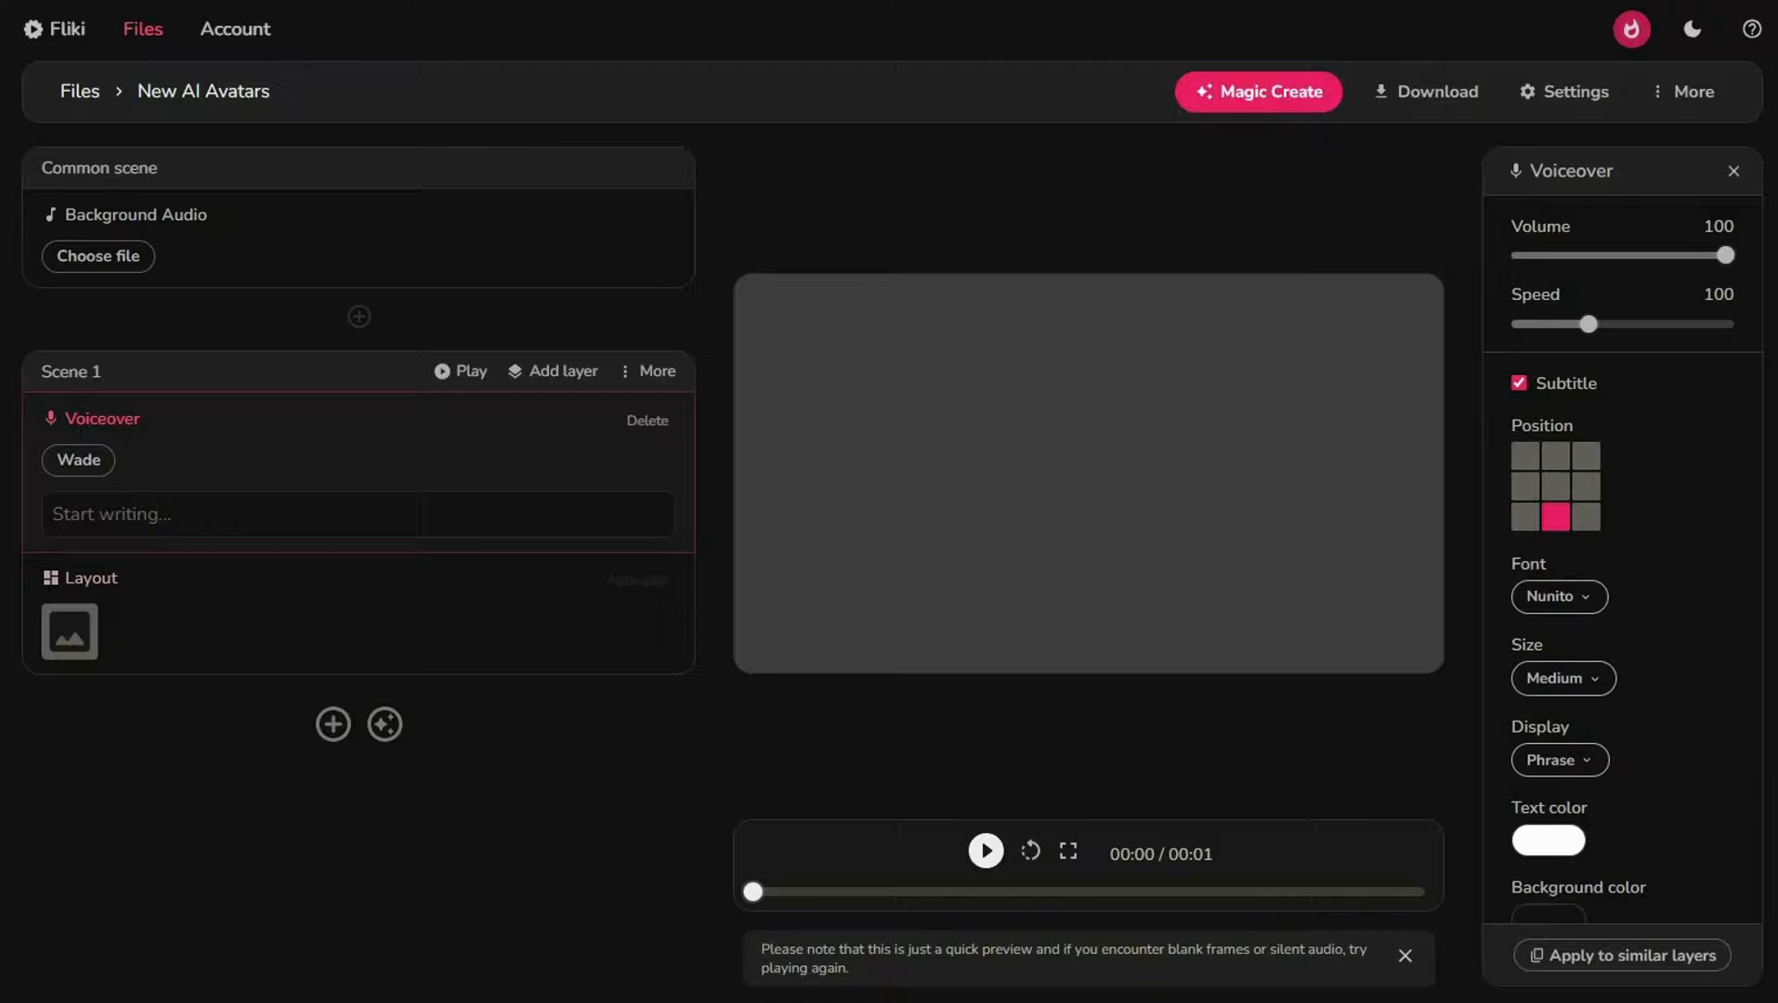
- Enter the Scene 1 voiceover text "Hello this is a video about the most fascinating crane of the world"
{"action": "left_click", "coordinate": [53, 514]}
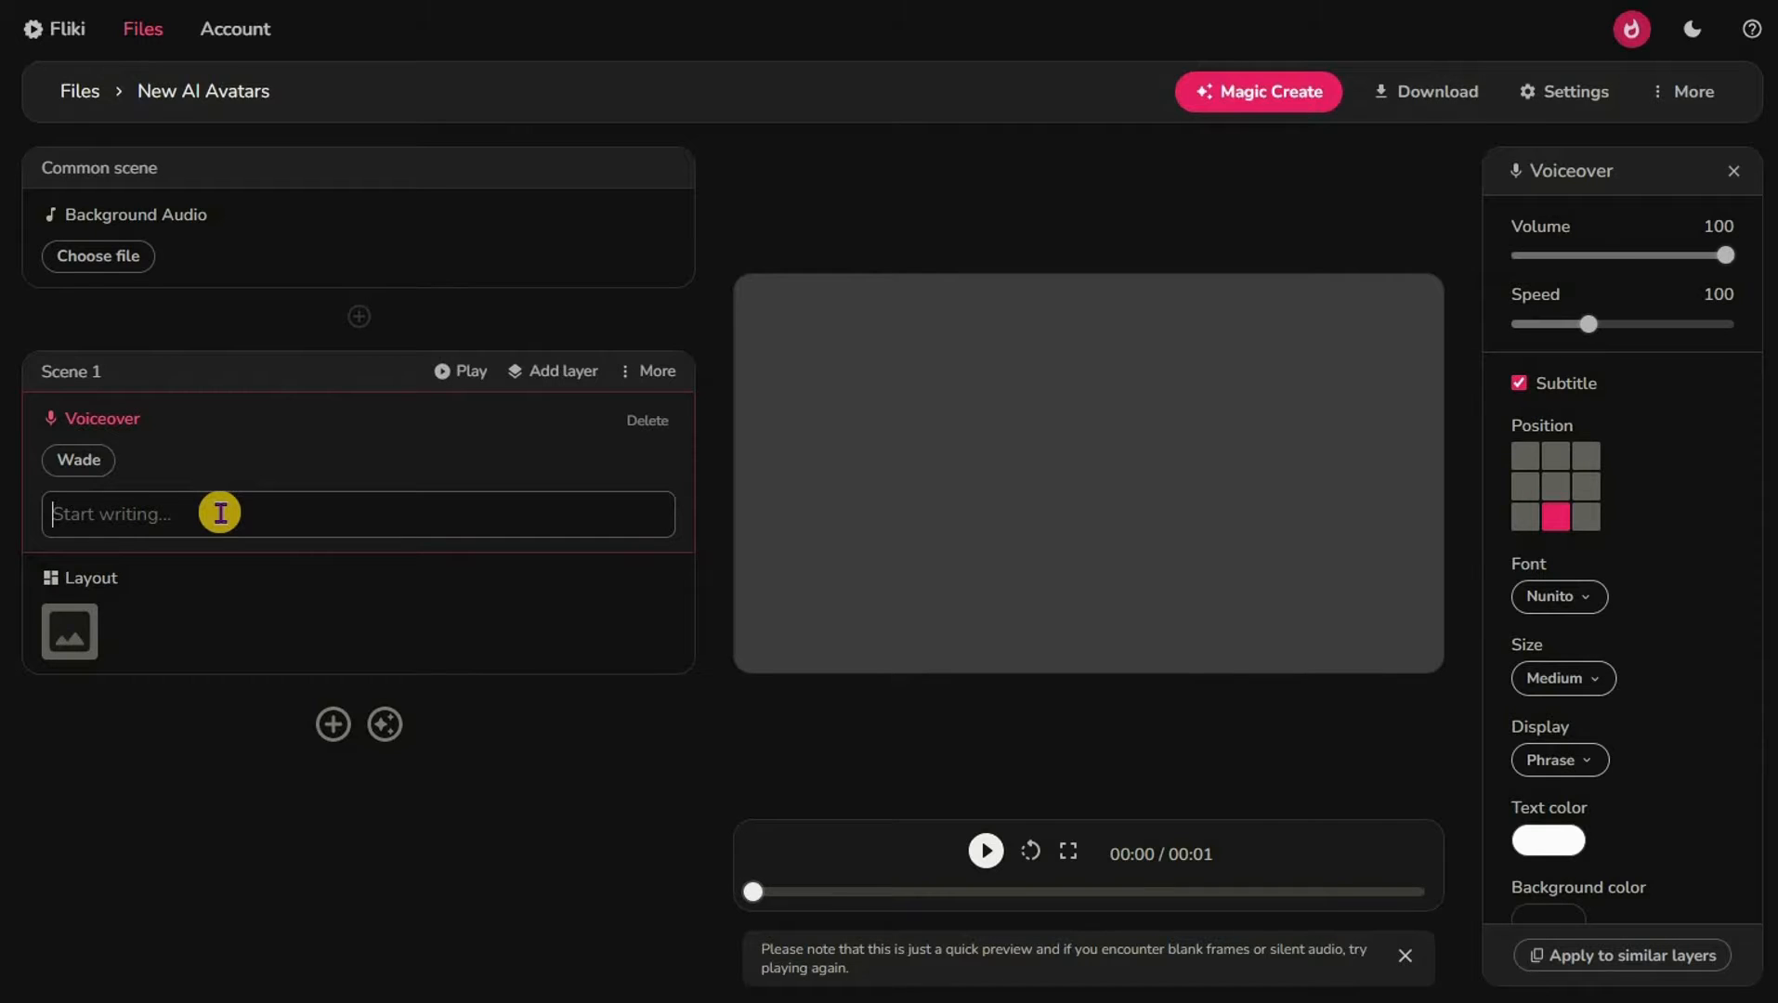
{"action": "type", "text": "He"}
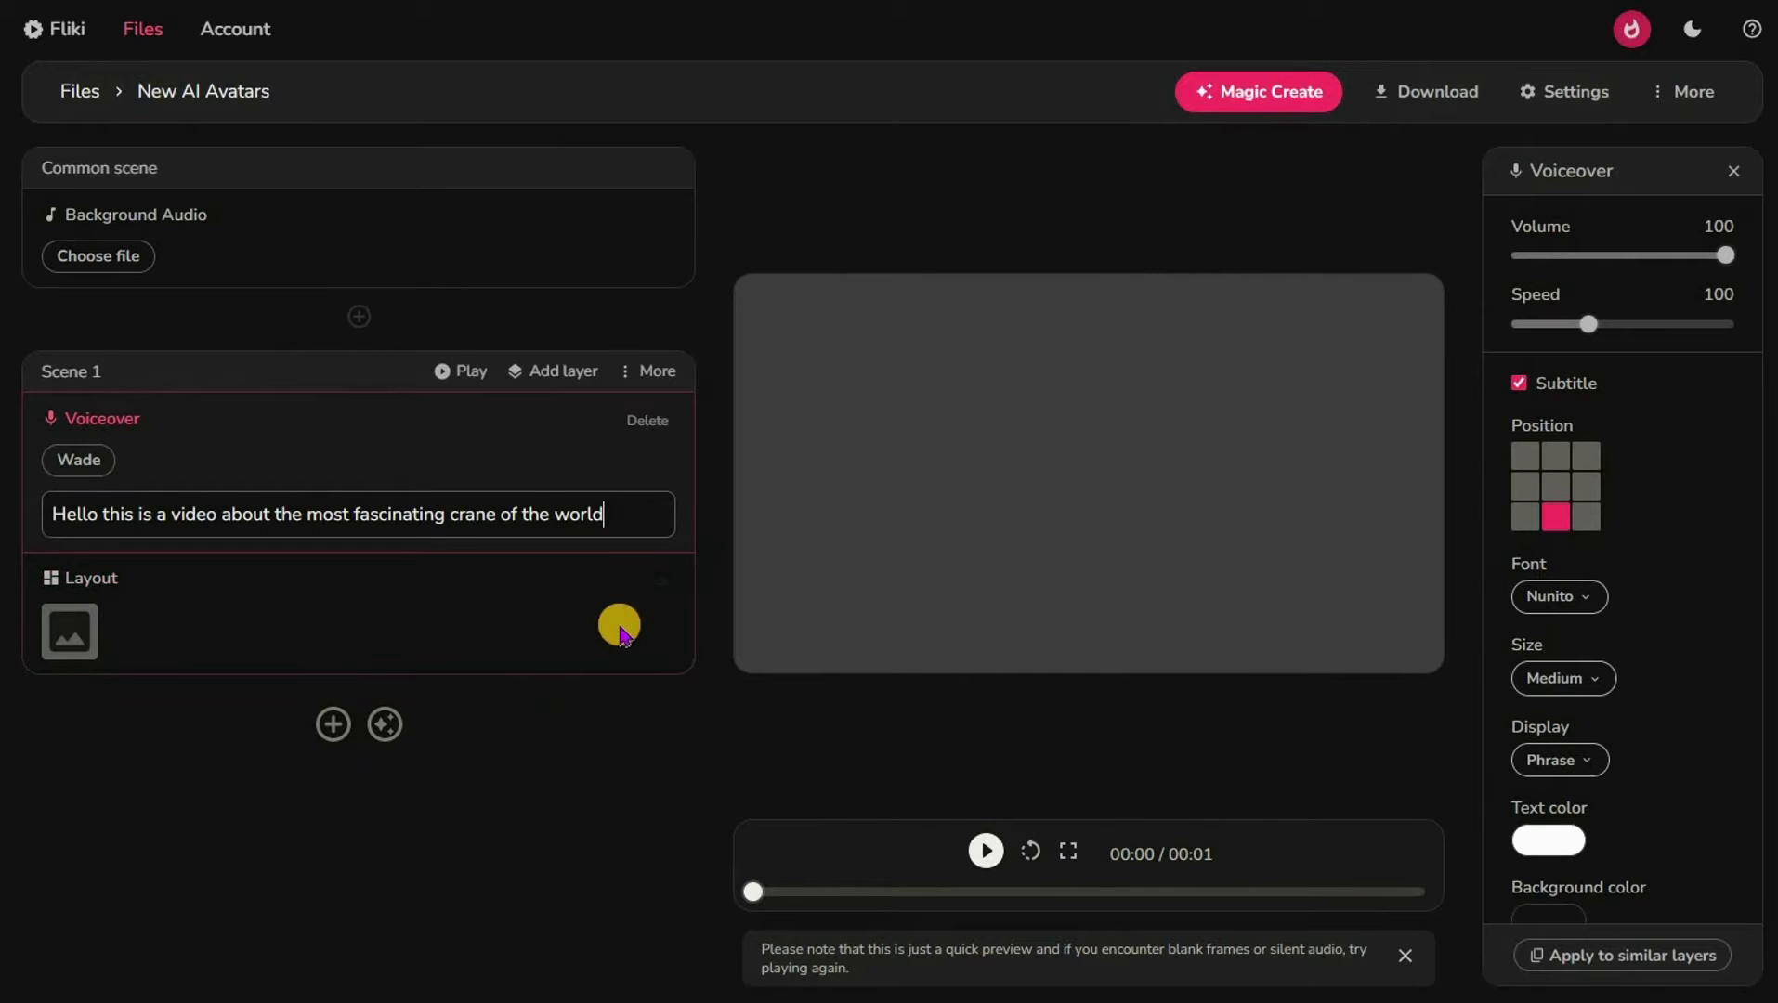
{"action": "left_click", "coordinate": [942, 663]}
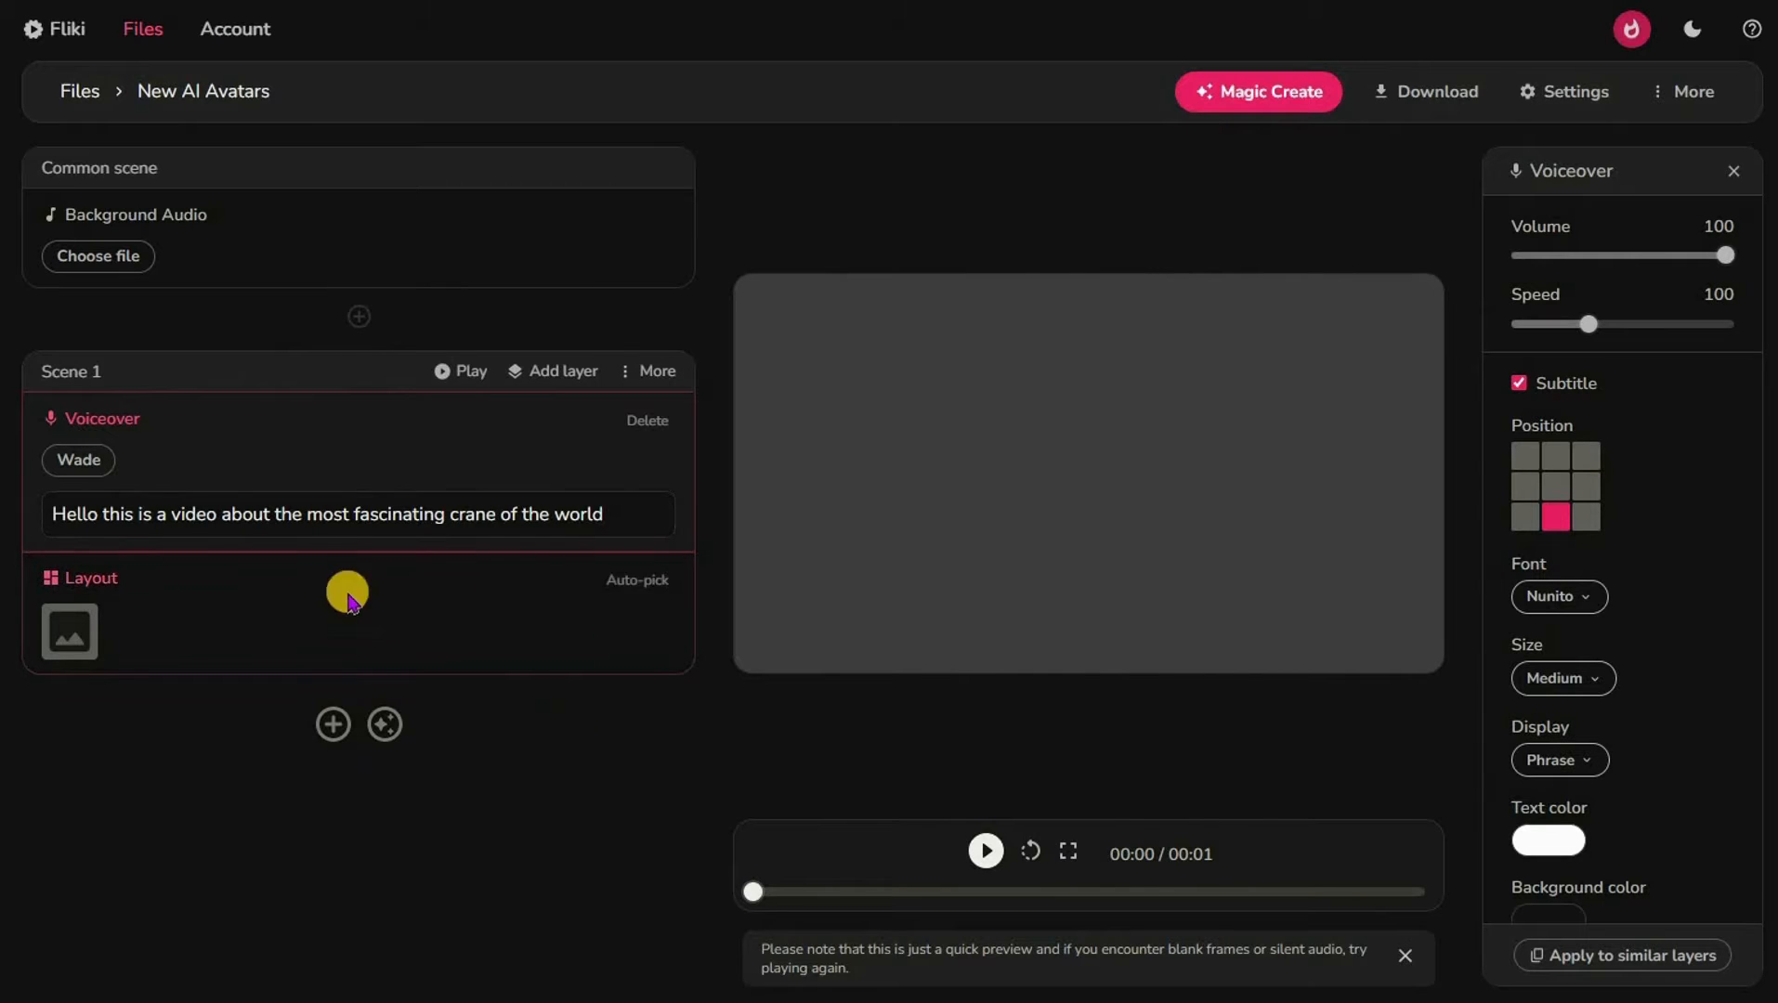
- Set the Scene 1 layout media to the stock video "Cranes working on construction site."
{"action": "left_click", "coordinate": [74, 634]}
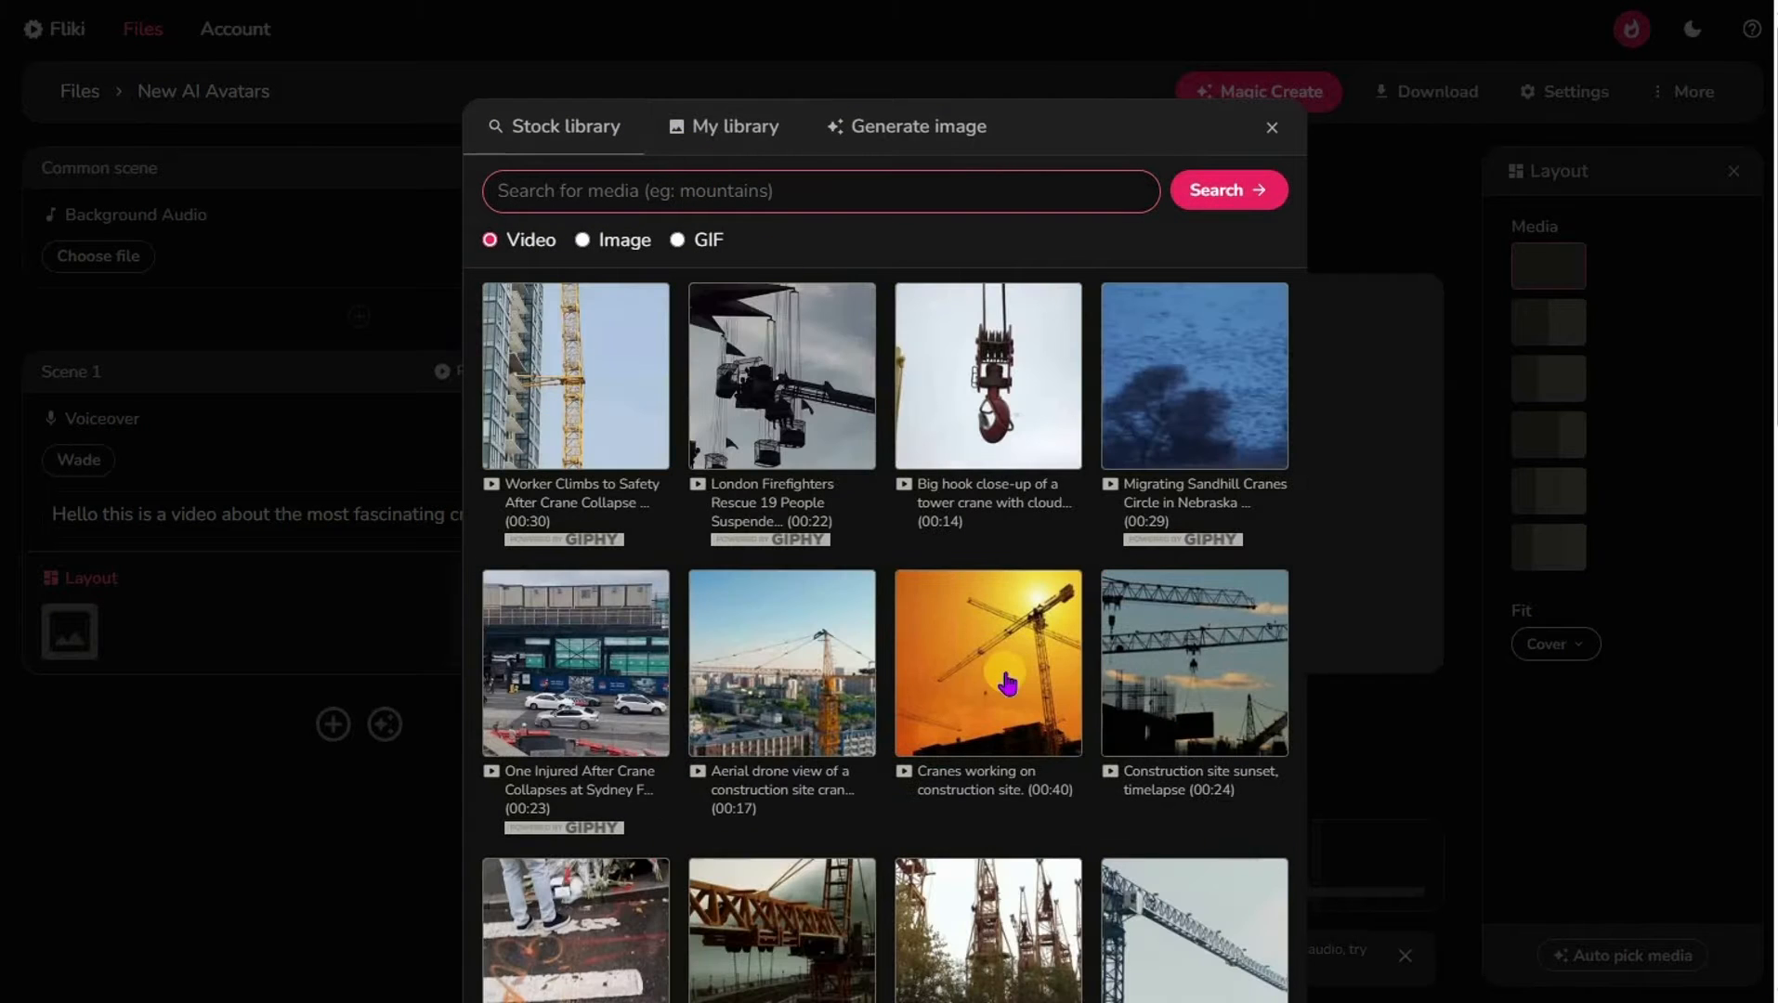
{"action": "left_click", "coordinate": [1031, 661]}
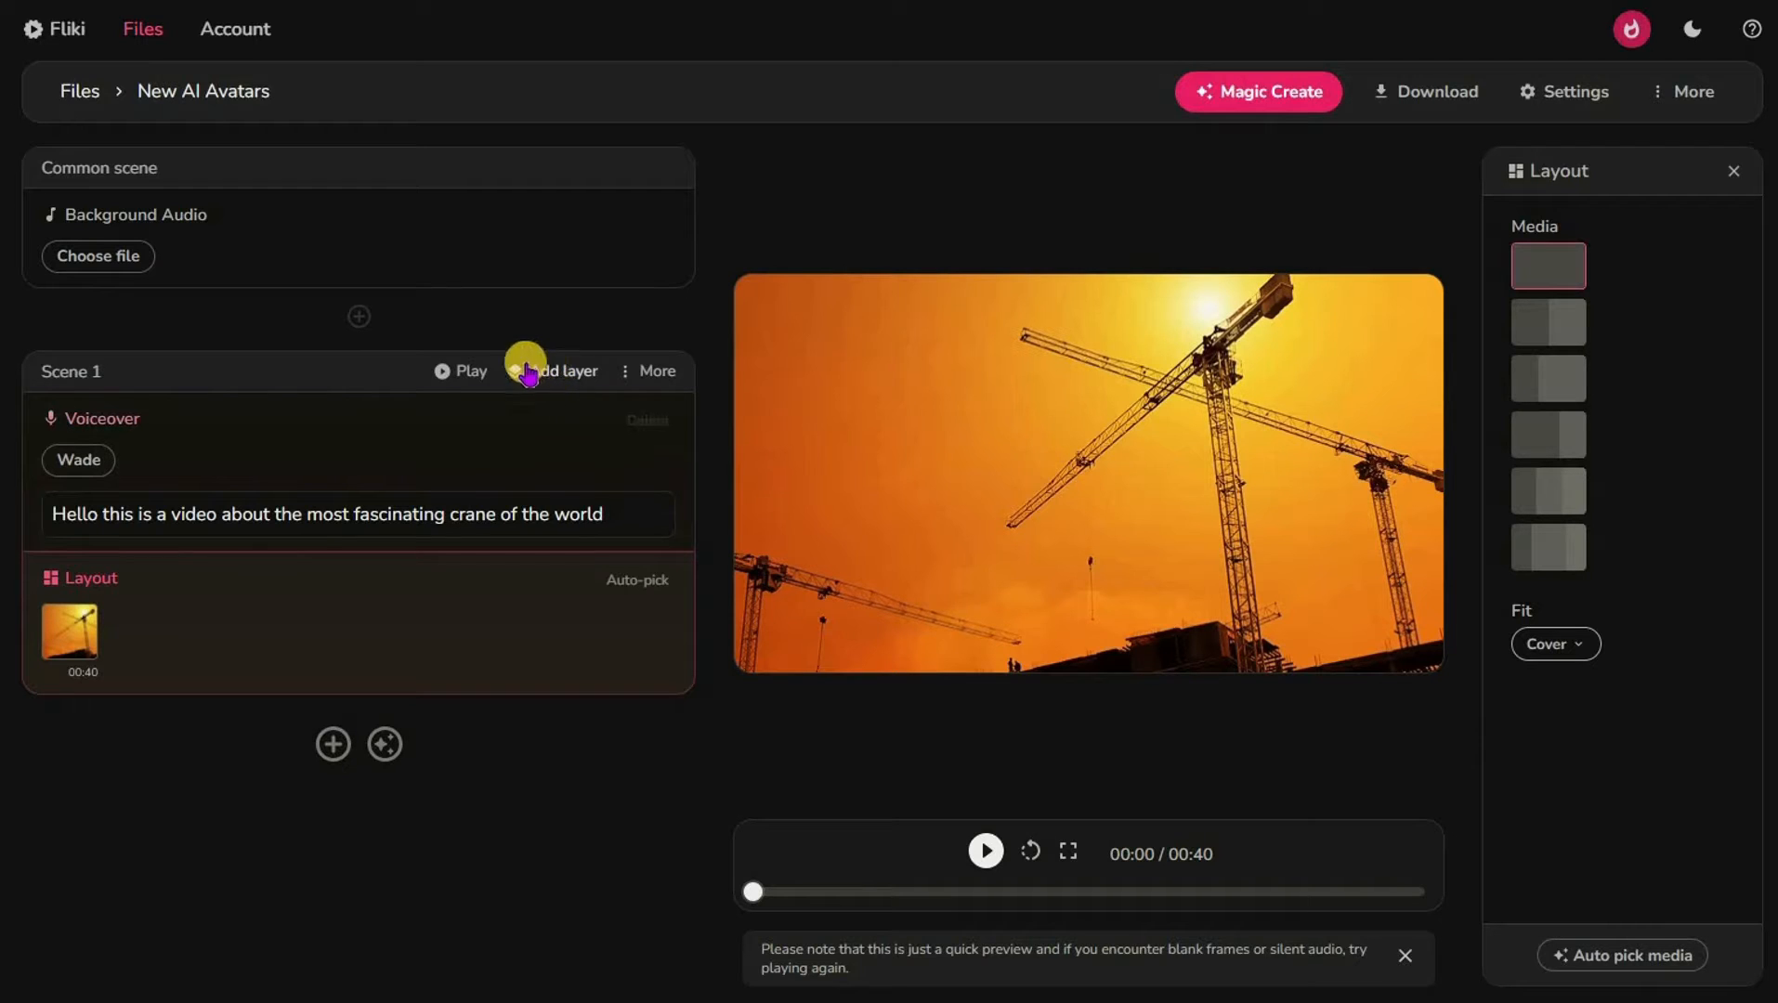
- Add an Avatar layer to Scene 1
{"action": "left_click", "coordinate": [569, 371]}
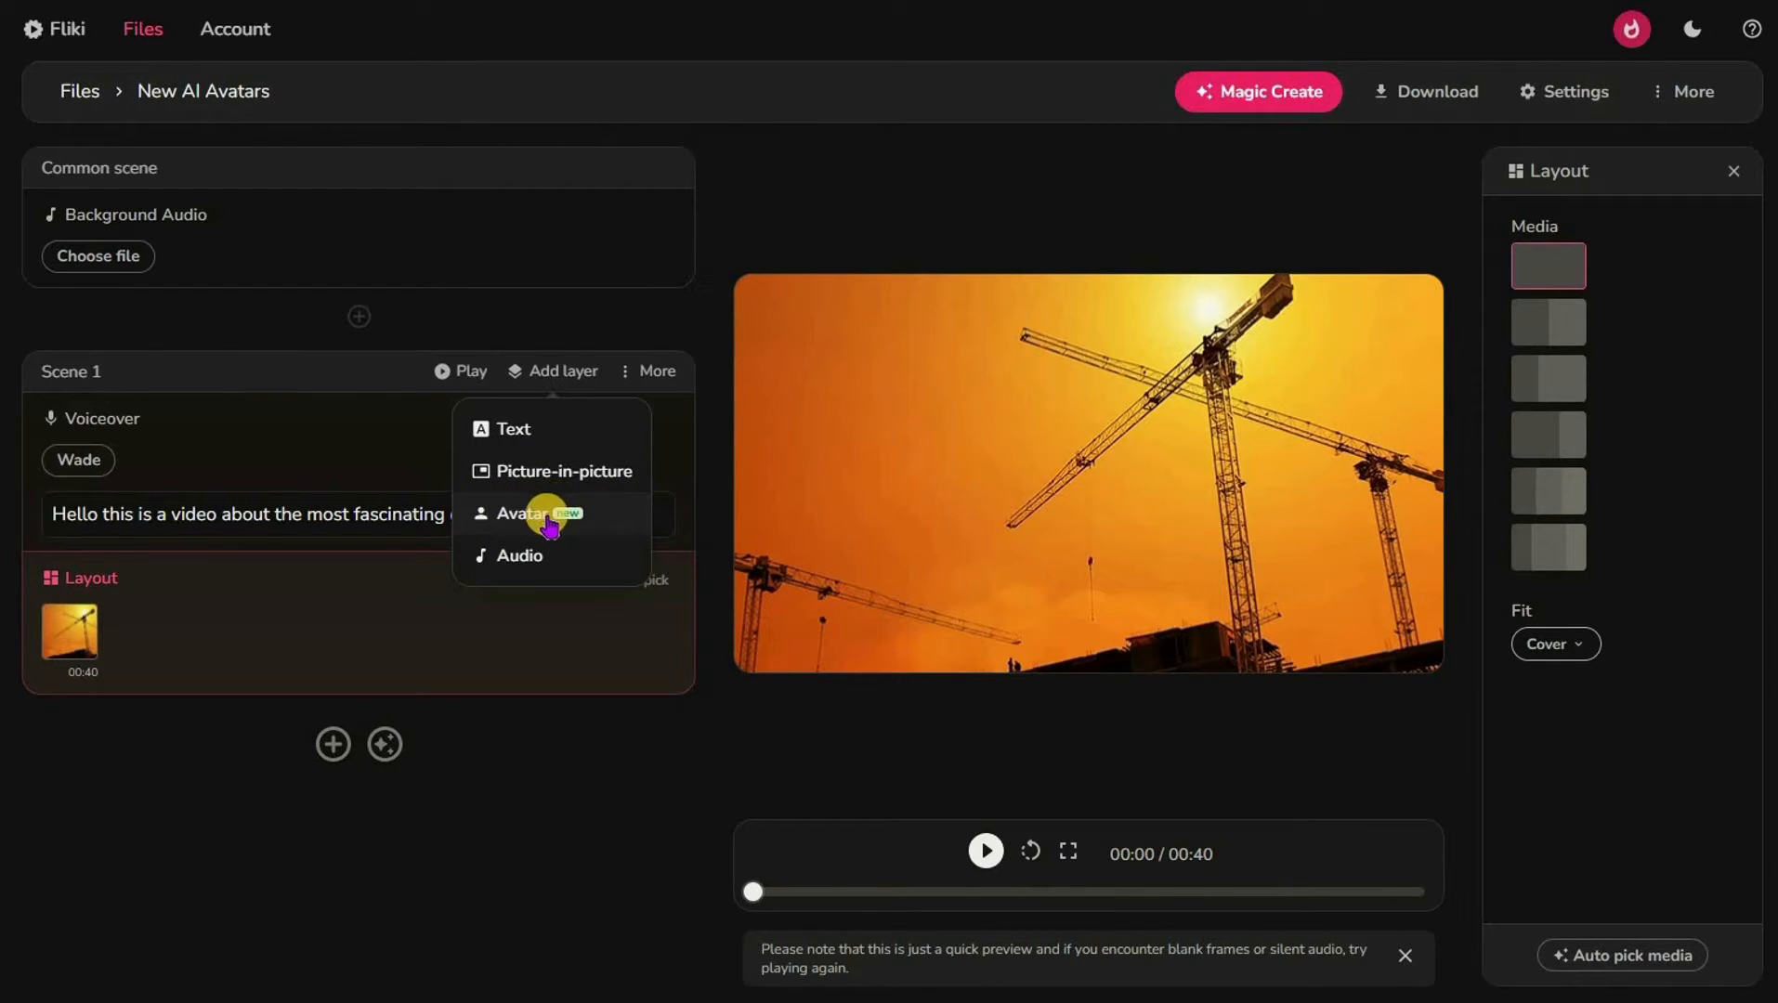
{"action": "left_click", "coordinate": [536, 513]}
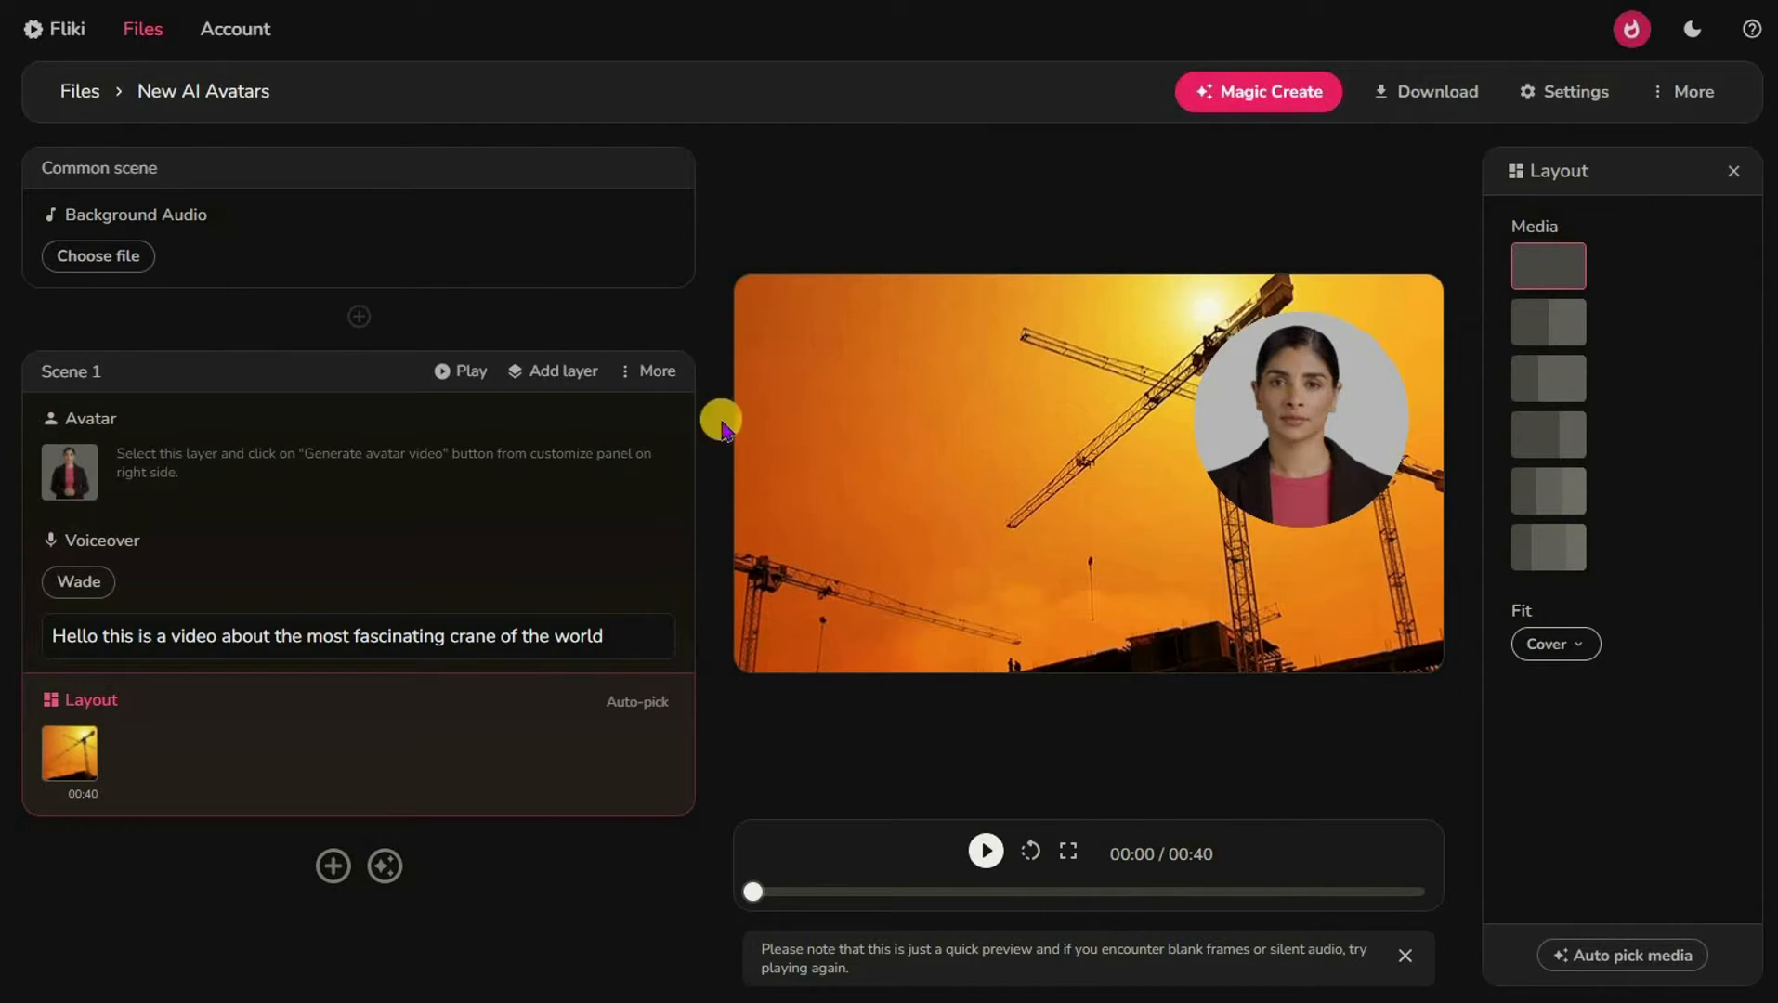
{"action": "left_click", "coordinate": [185, 483]}
{"action": "left_click", "coordinate": [554, 517]}
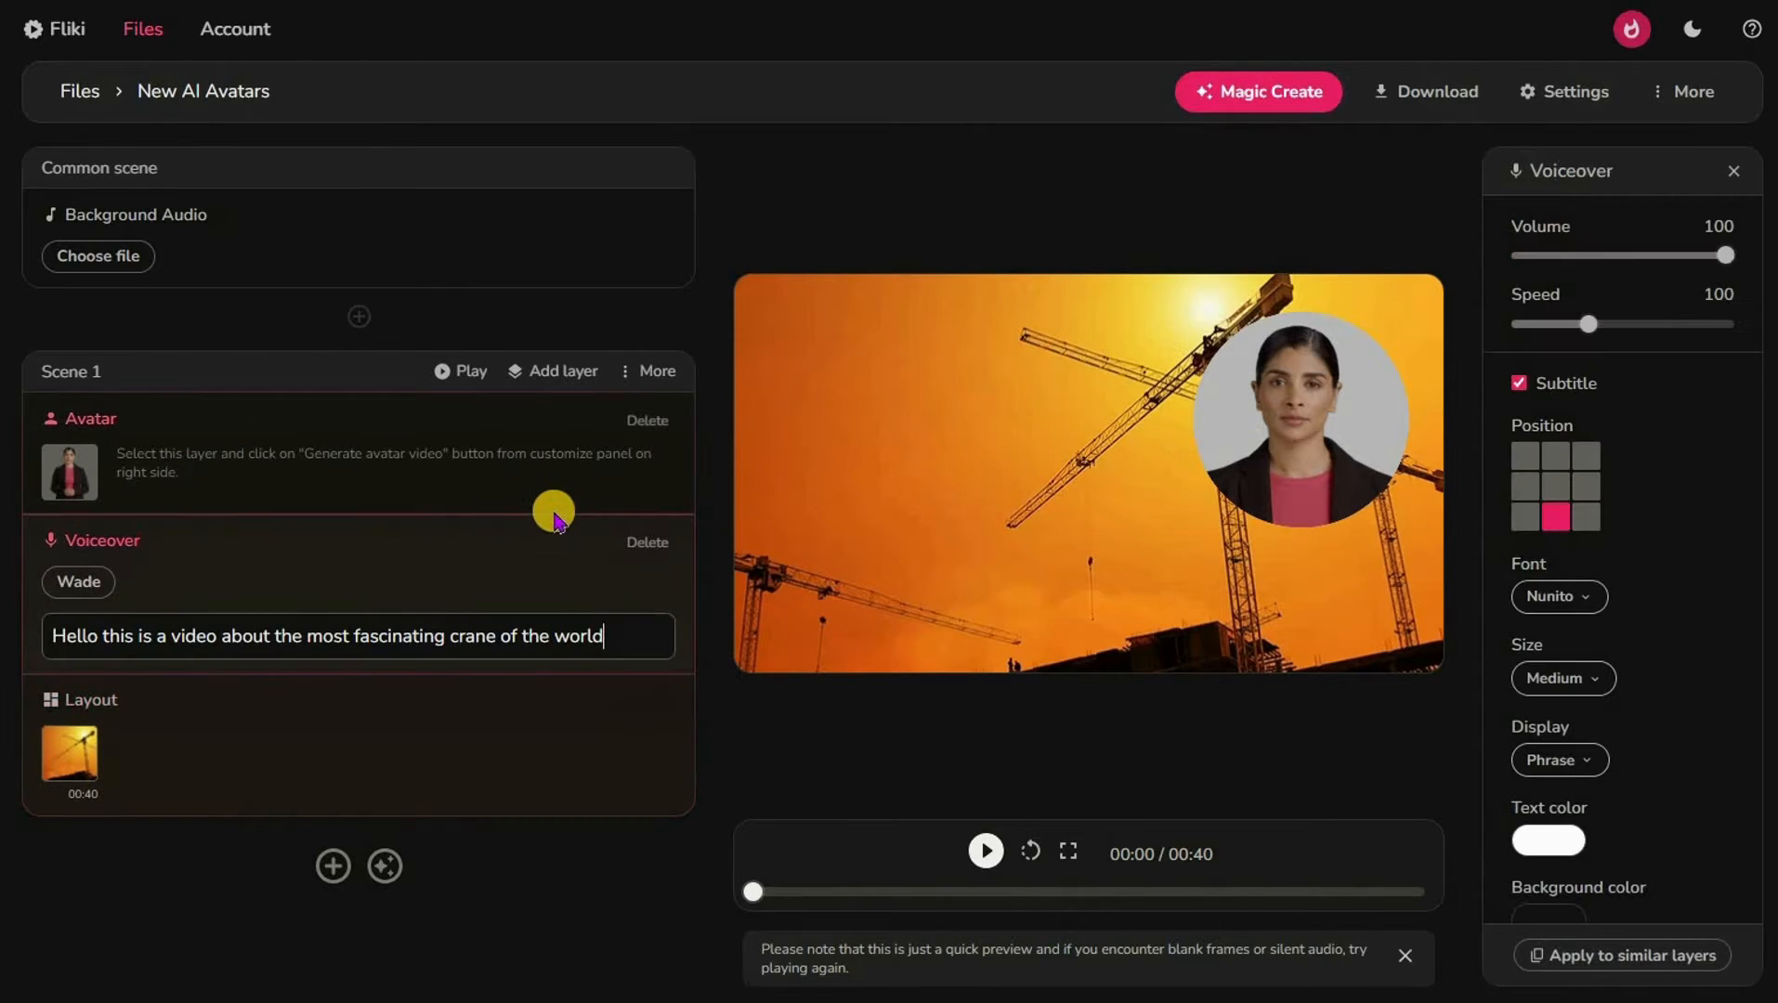
{"action": "left_click", "coordinate": [450, 741]}
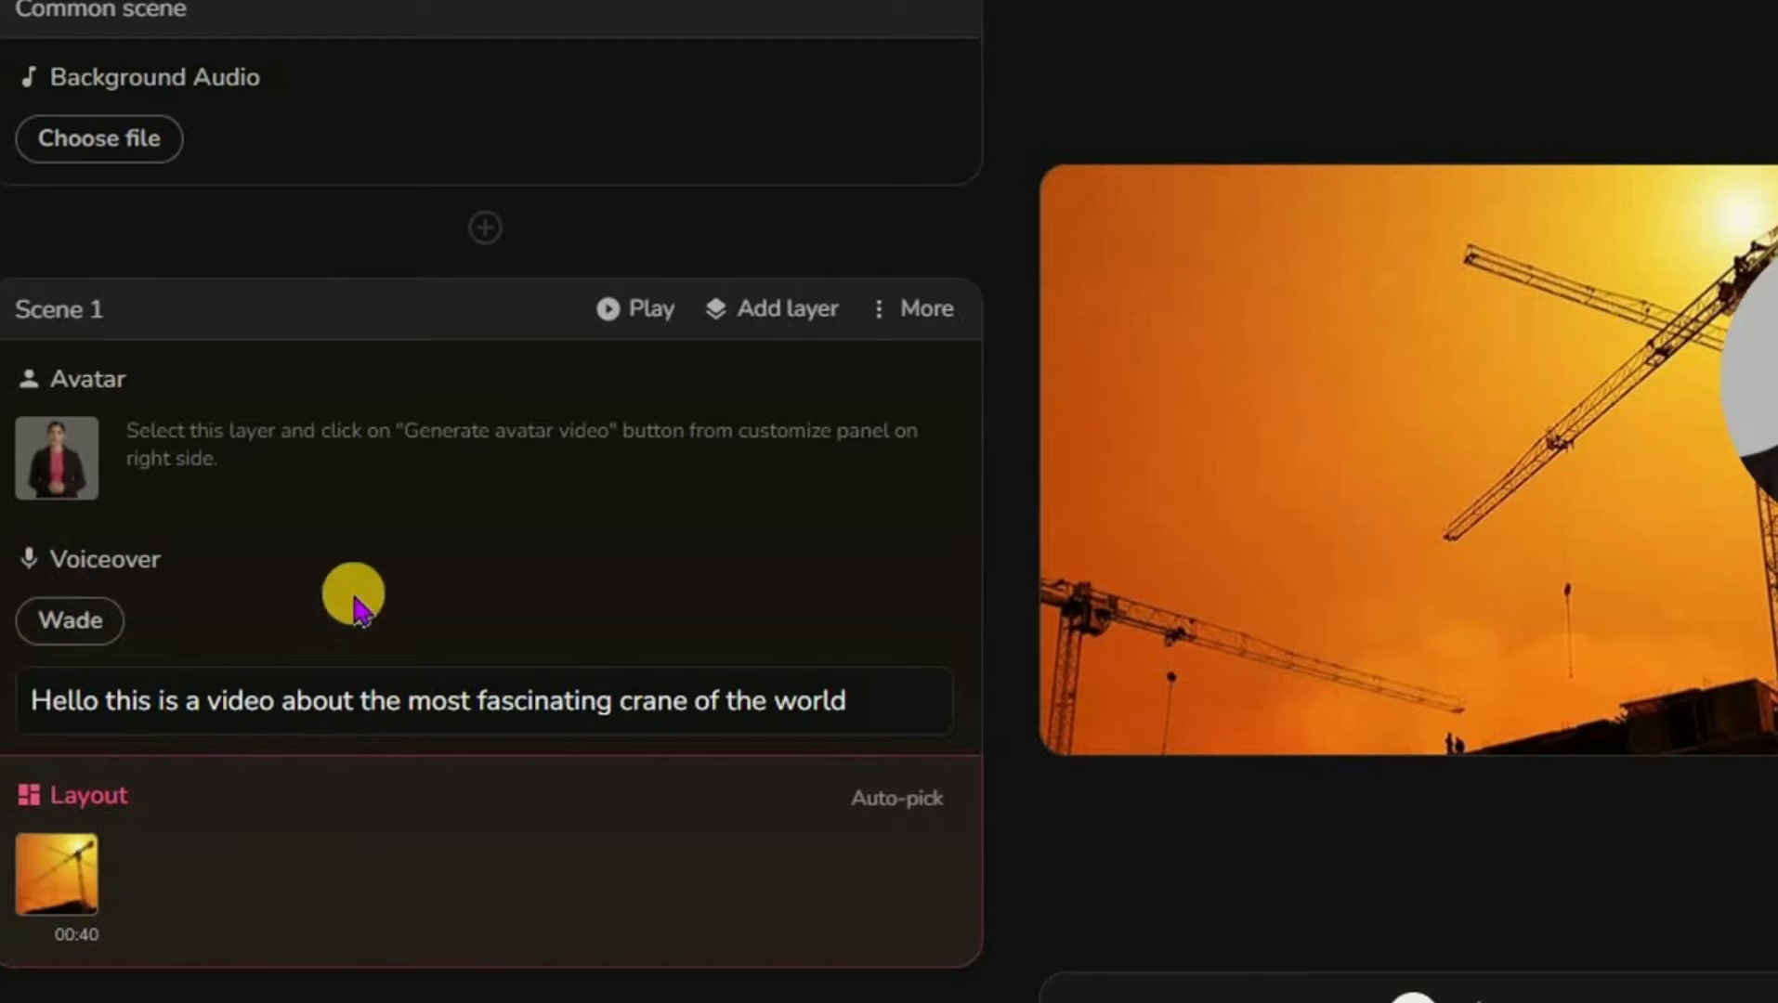
- Review the ultra realistic and standard voices offered for the Scene 1 voiceover
{"action": "left_click", "coordinate": [449, 583]}
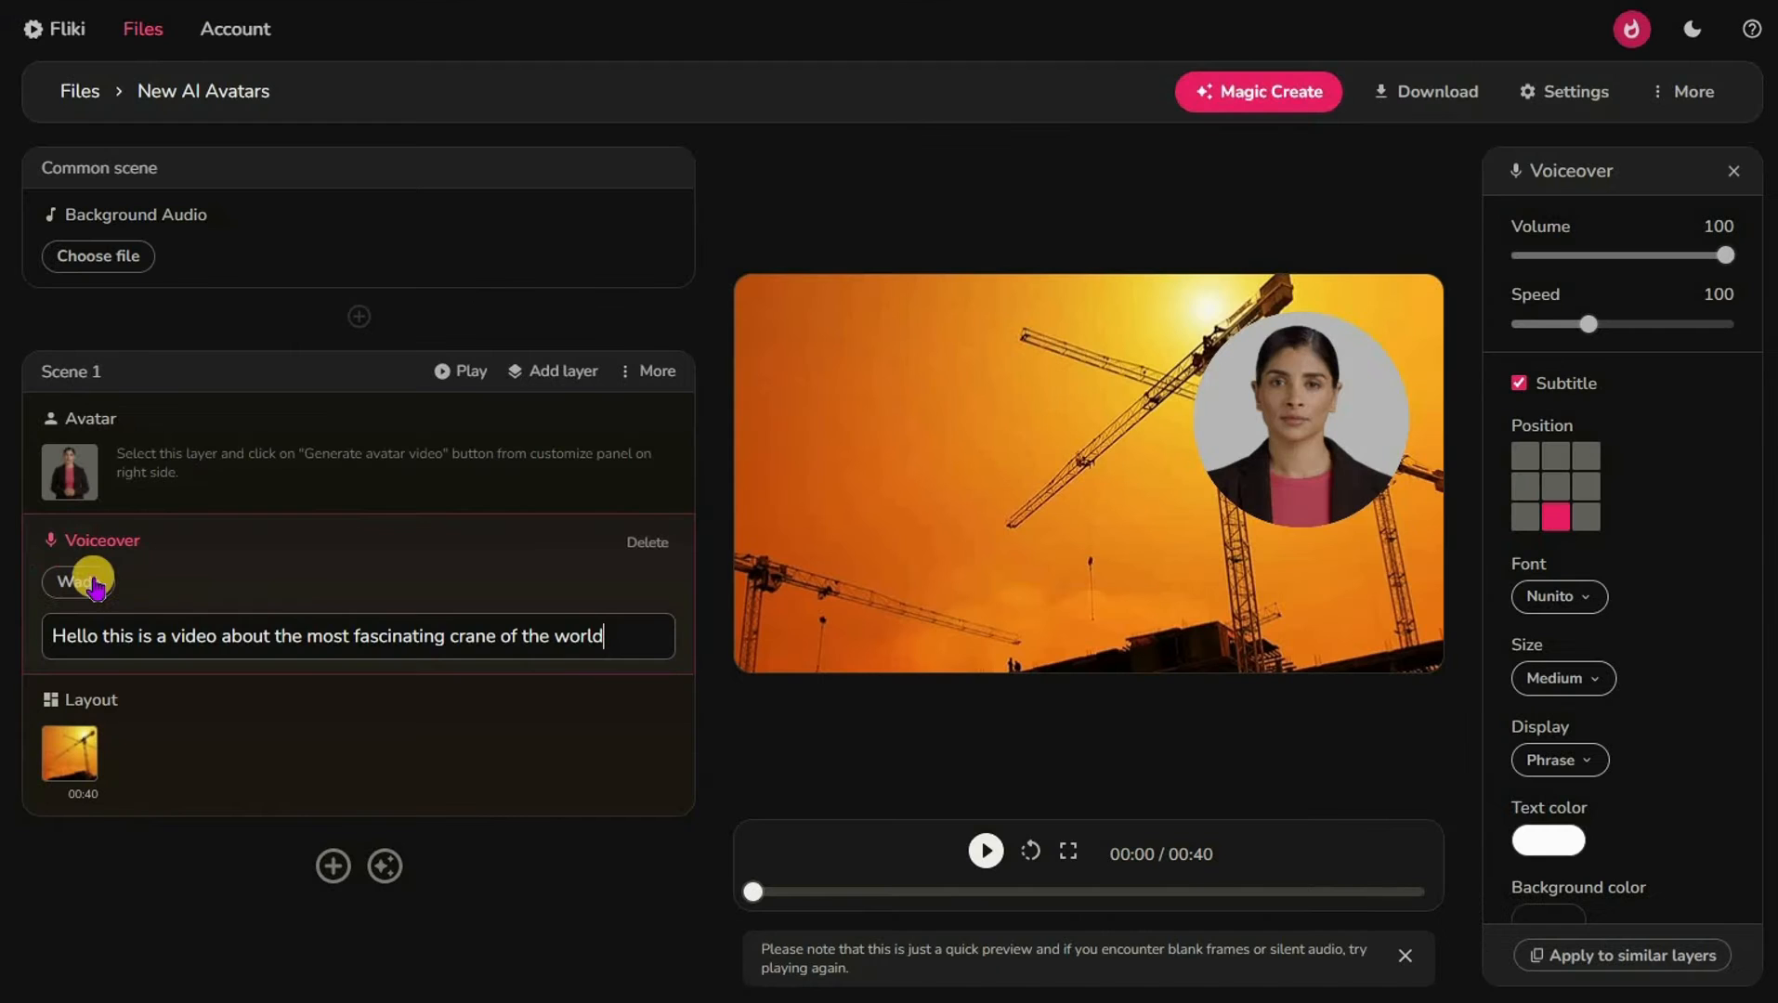
{"action": "left_click", "coordinate": [94, 582]}
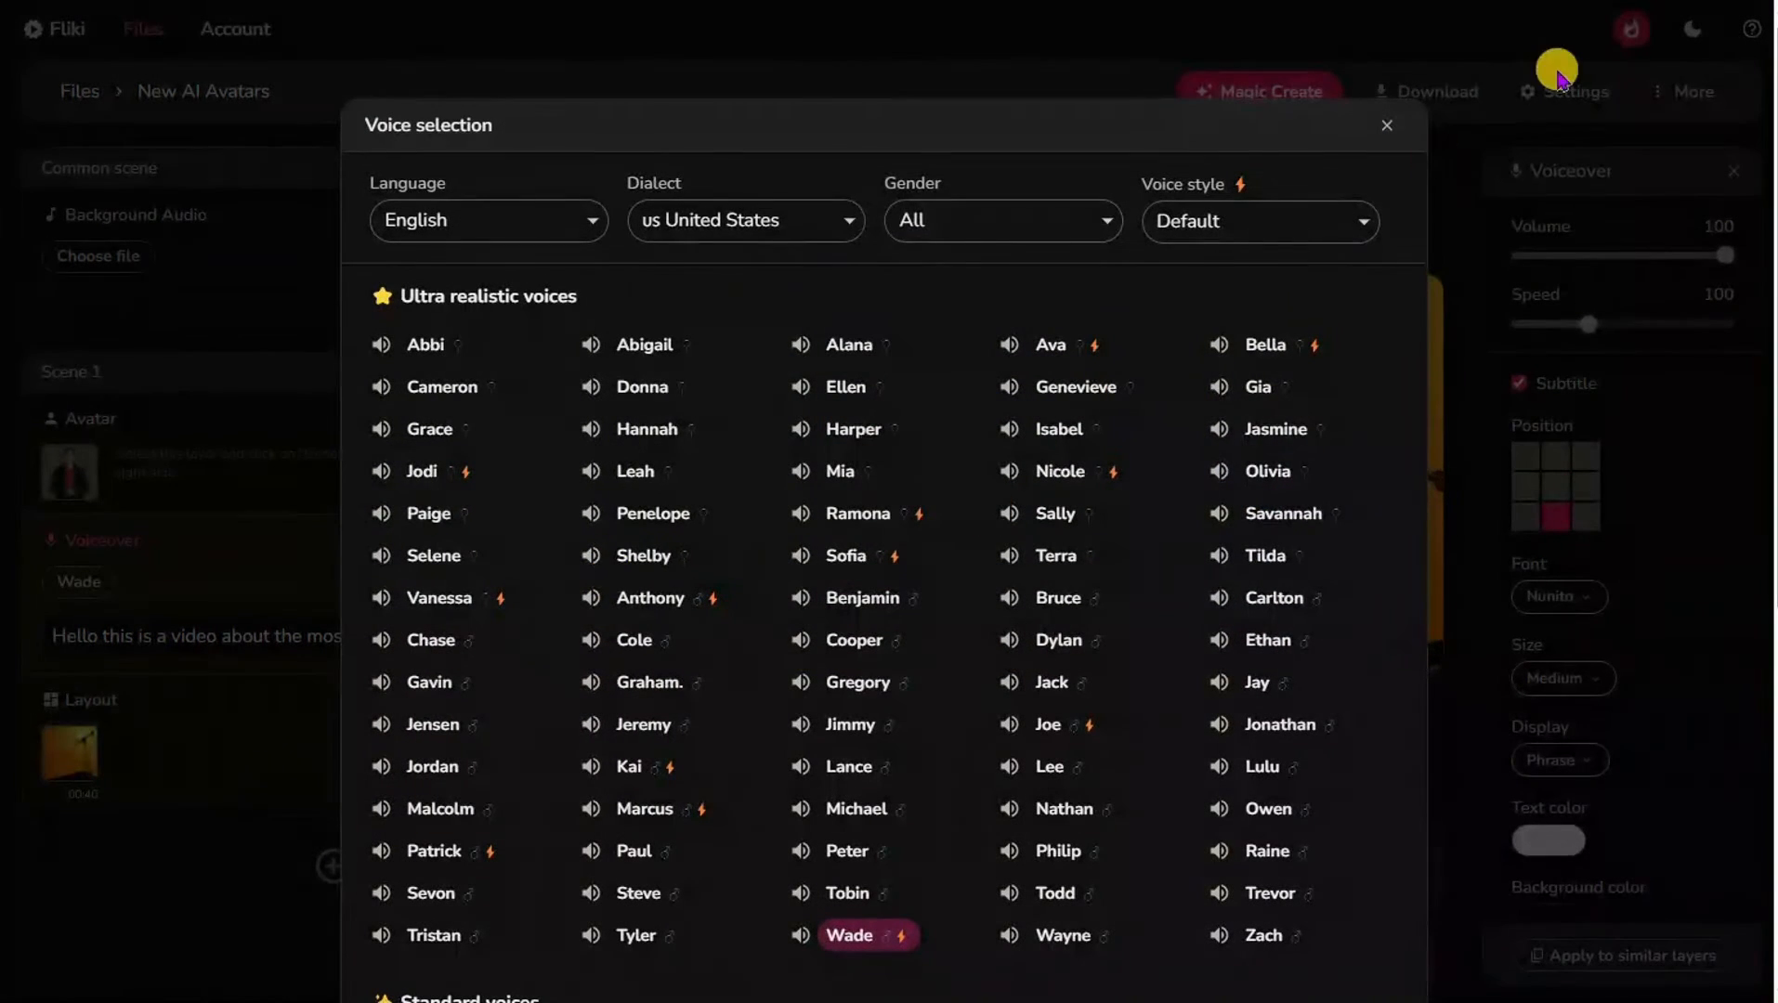
{"action": "scroll", "coordinate": [1173, 526], "scroll_direction": "down", "scroll_amount": 6}
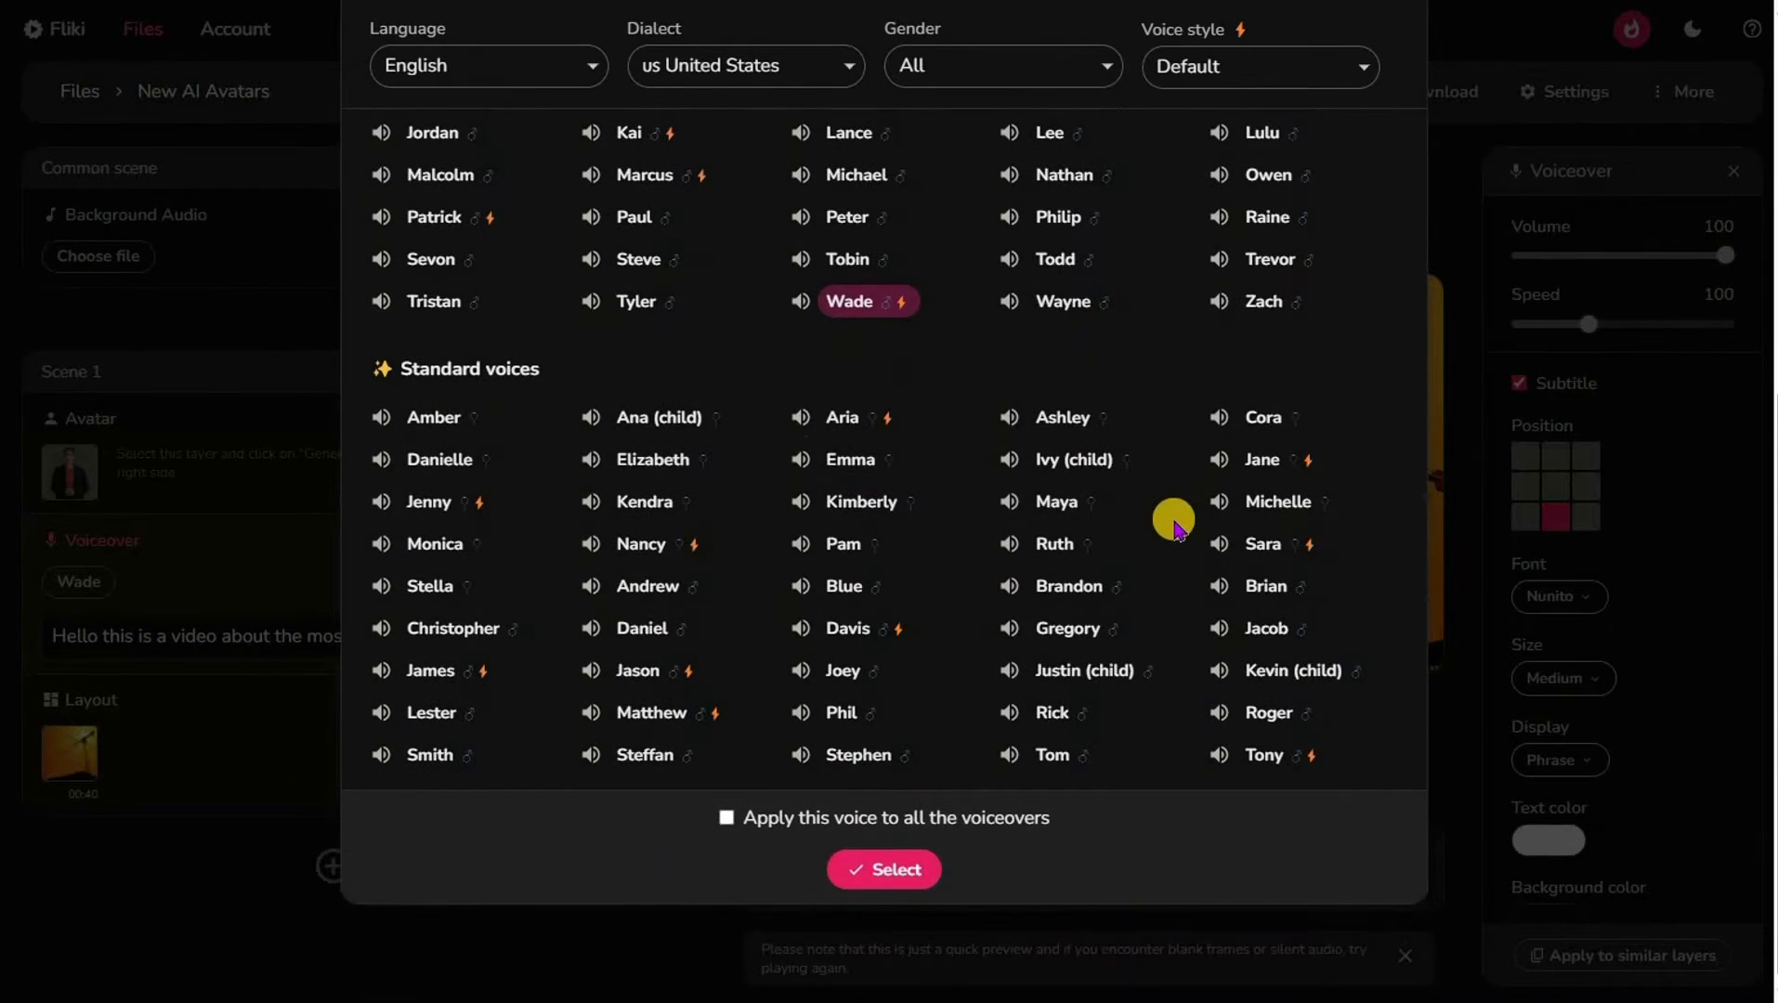
{"action": "scroll", "coordinate": [1173, 527], "scroll_direction": "up", "scroll_amount": 6}
{"action": "left_click", "coordinate": [1384, 122]}
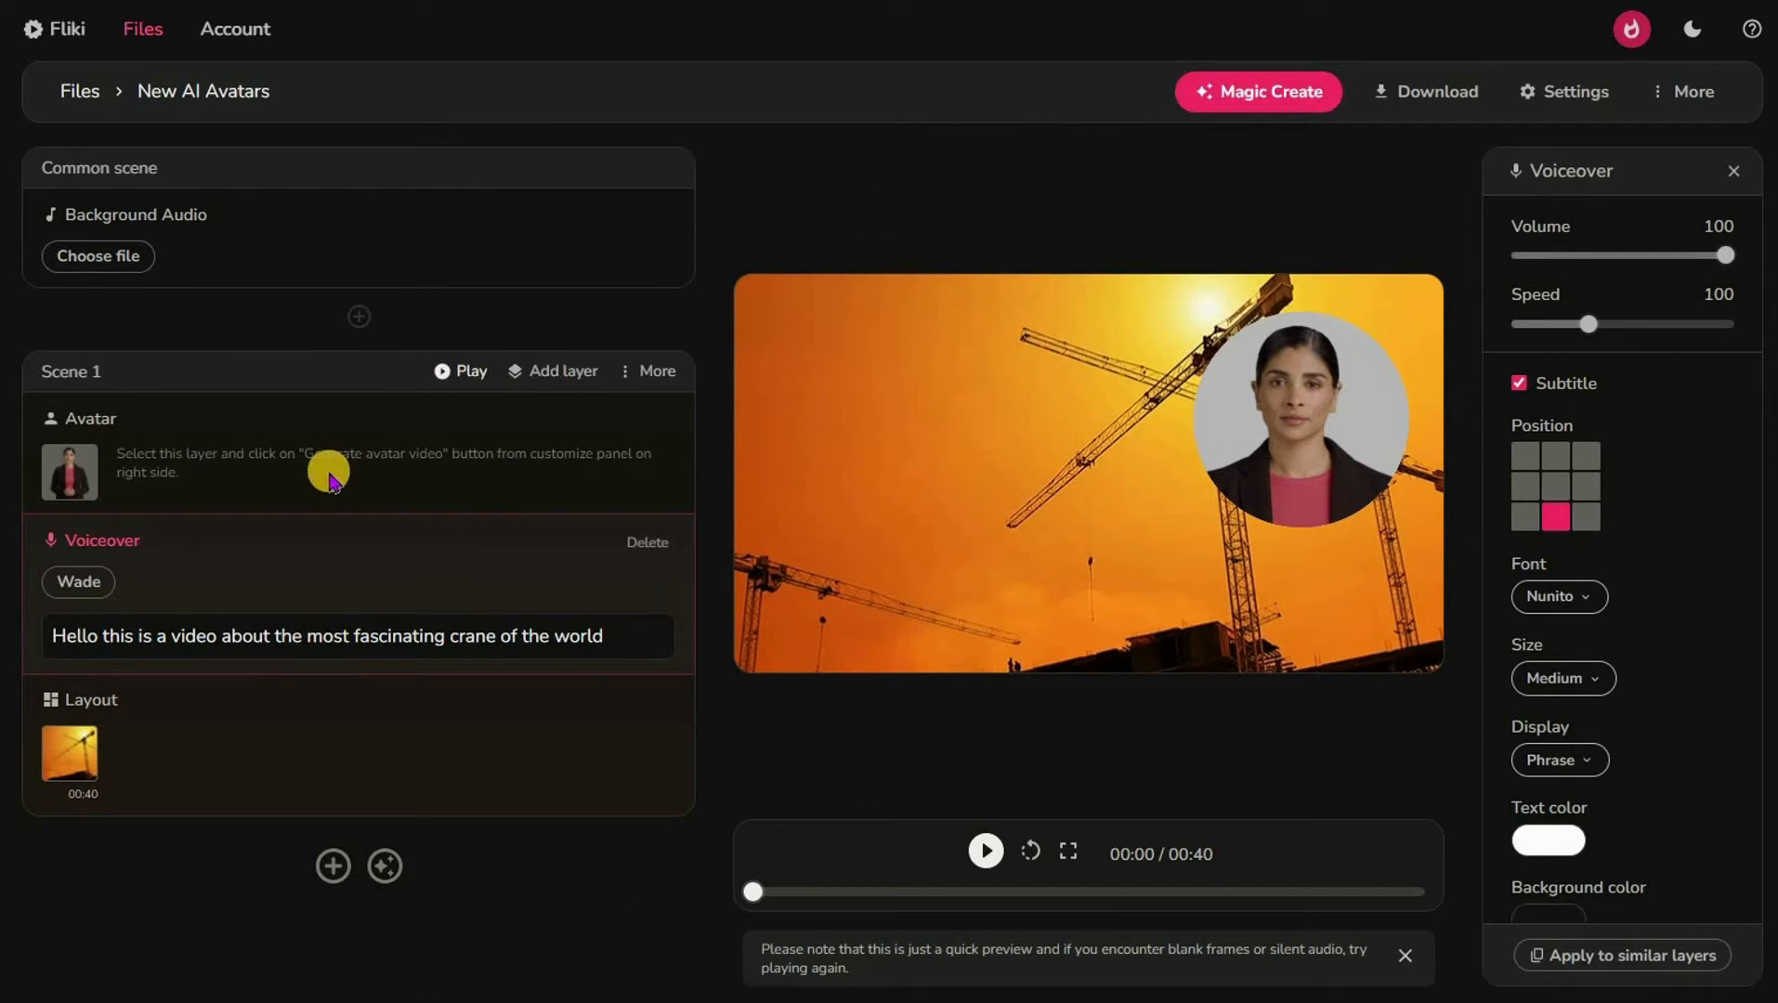
- Replace the Scene 1 avatar with the stock avatar Matt in the navy blue shirt
{"action": "left_click", "coordinate": [332, 470]}
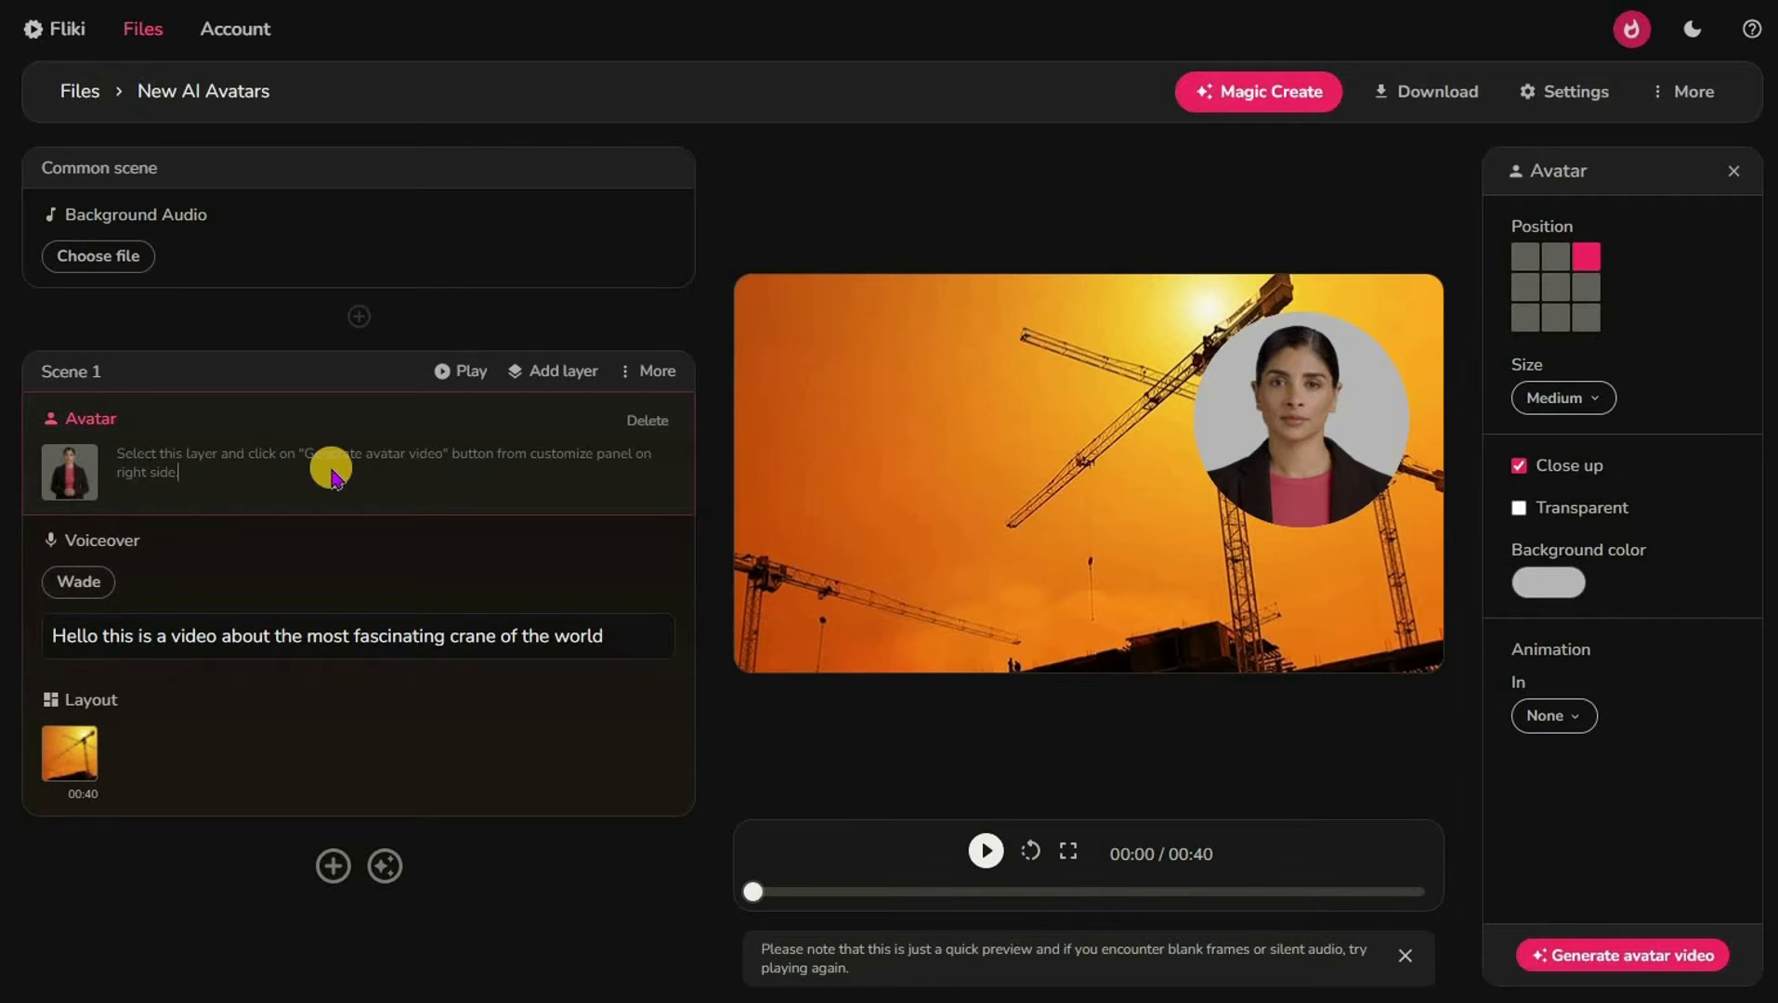
{"action": "left_click", "coordinate": [70, 464]}
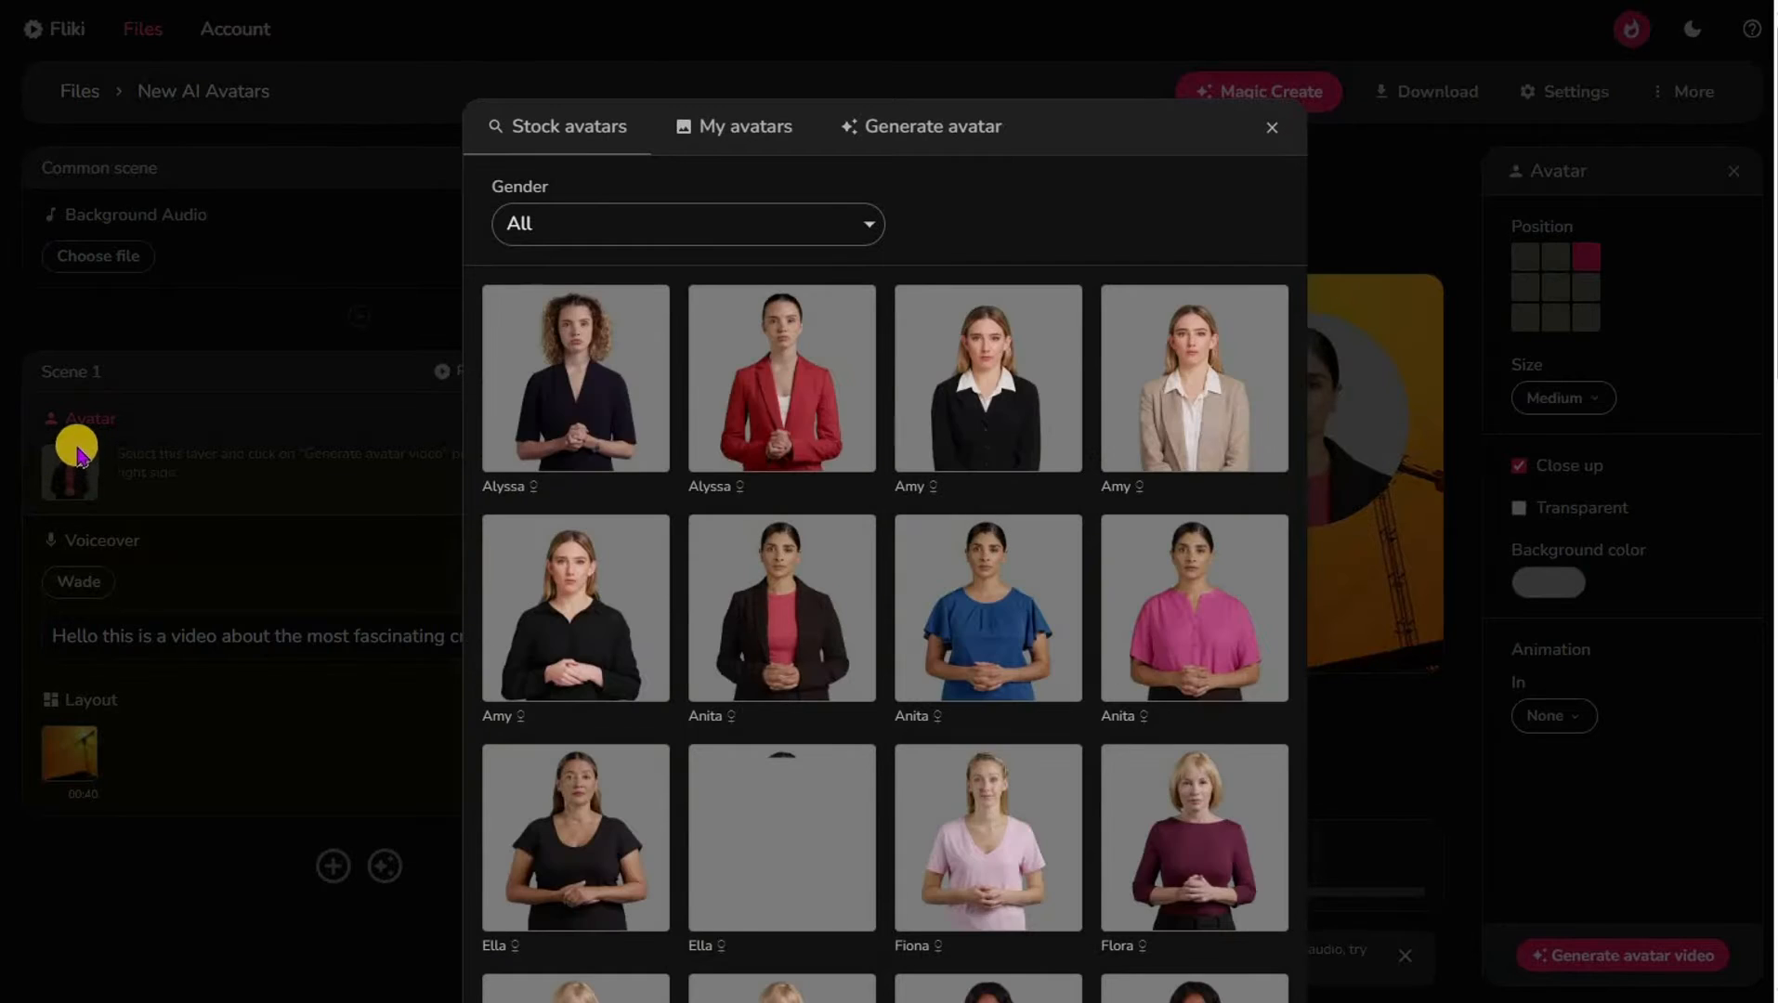
{"action": "scroll", "coordinate": [831, 437], "scroll_direction": "down", "scroll_amount": 6}
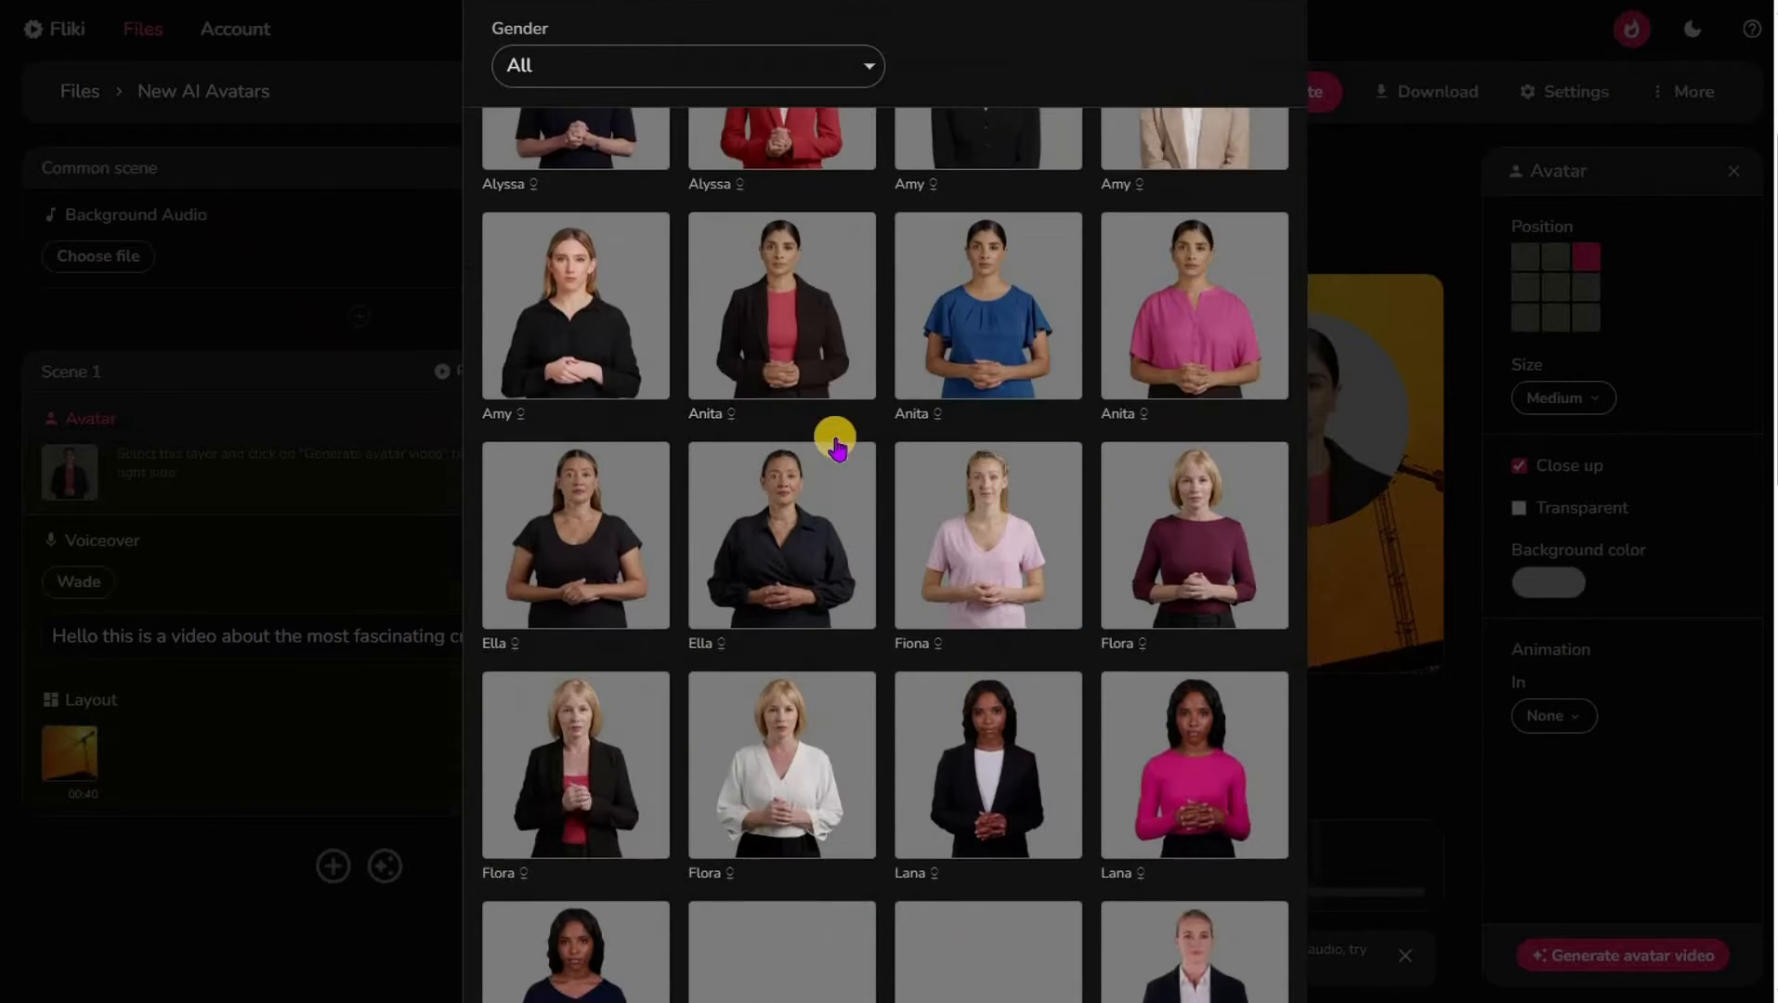
{"action": "scroll", "coordinate": [838, 448], "scroll_direction": "down", "scroll_amount": 8}
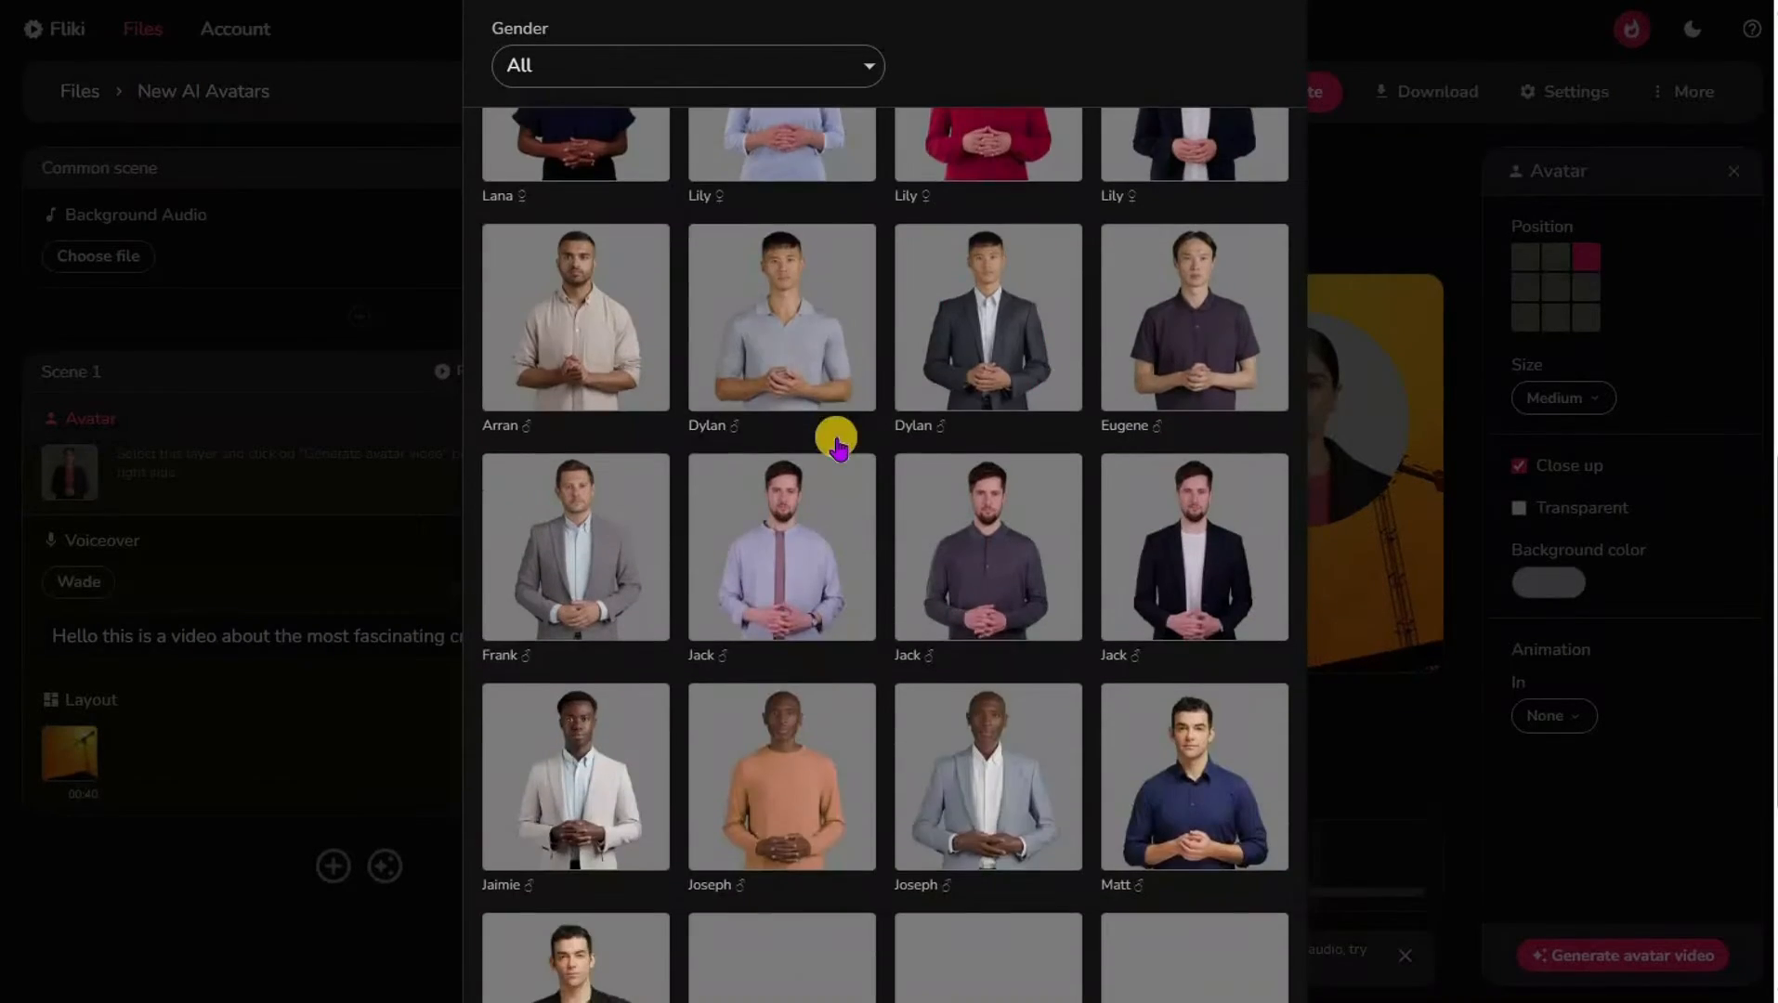
{"action": "scroll", "coordinate": [838, 449], "scroll_direction": "down", "scroll_amount": 2}
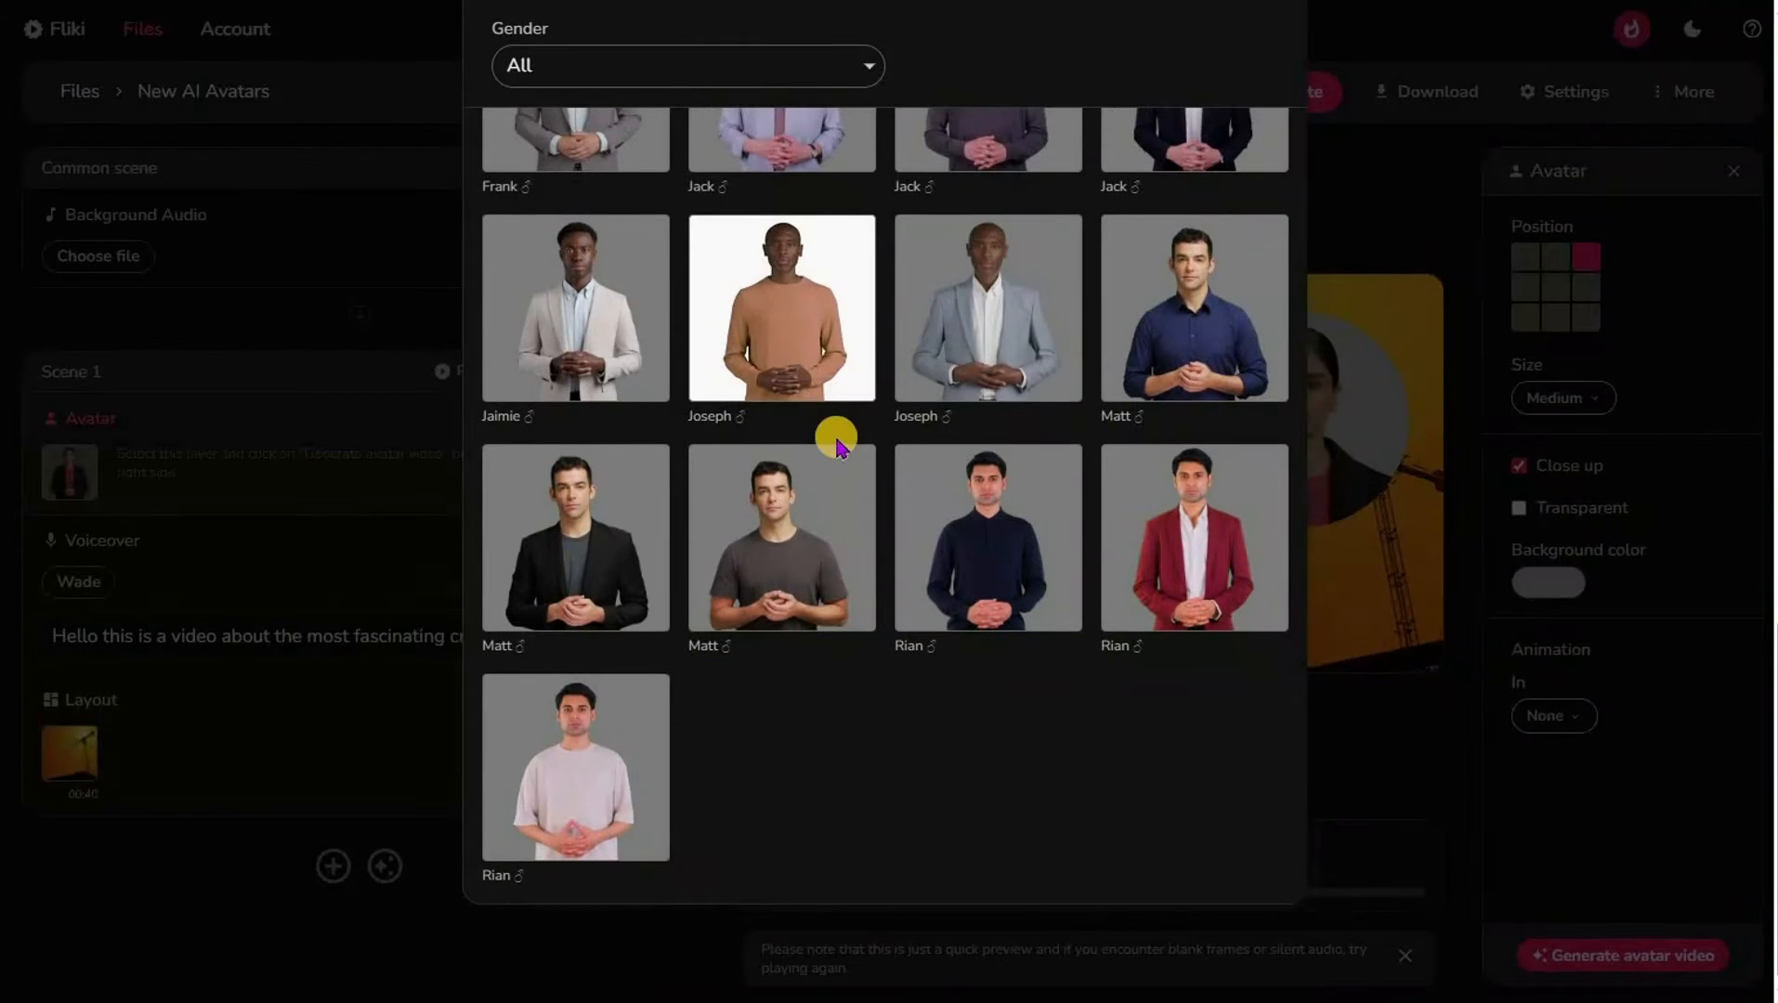
{"action": "scroll", "coordinate": [839, 448], "scroll_direction": "up", "scroll_amount": 6}
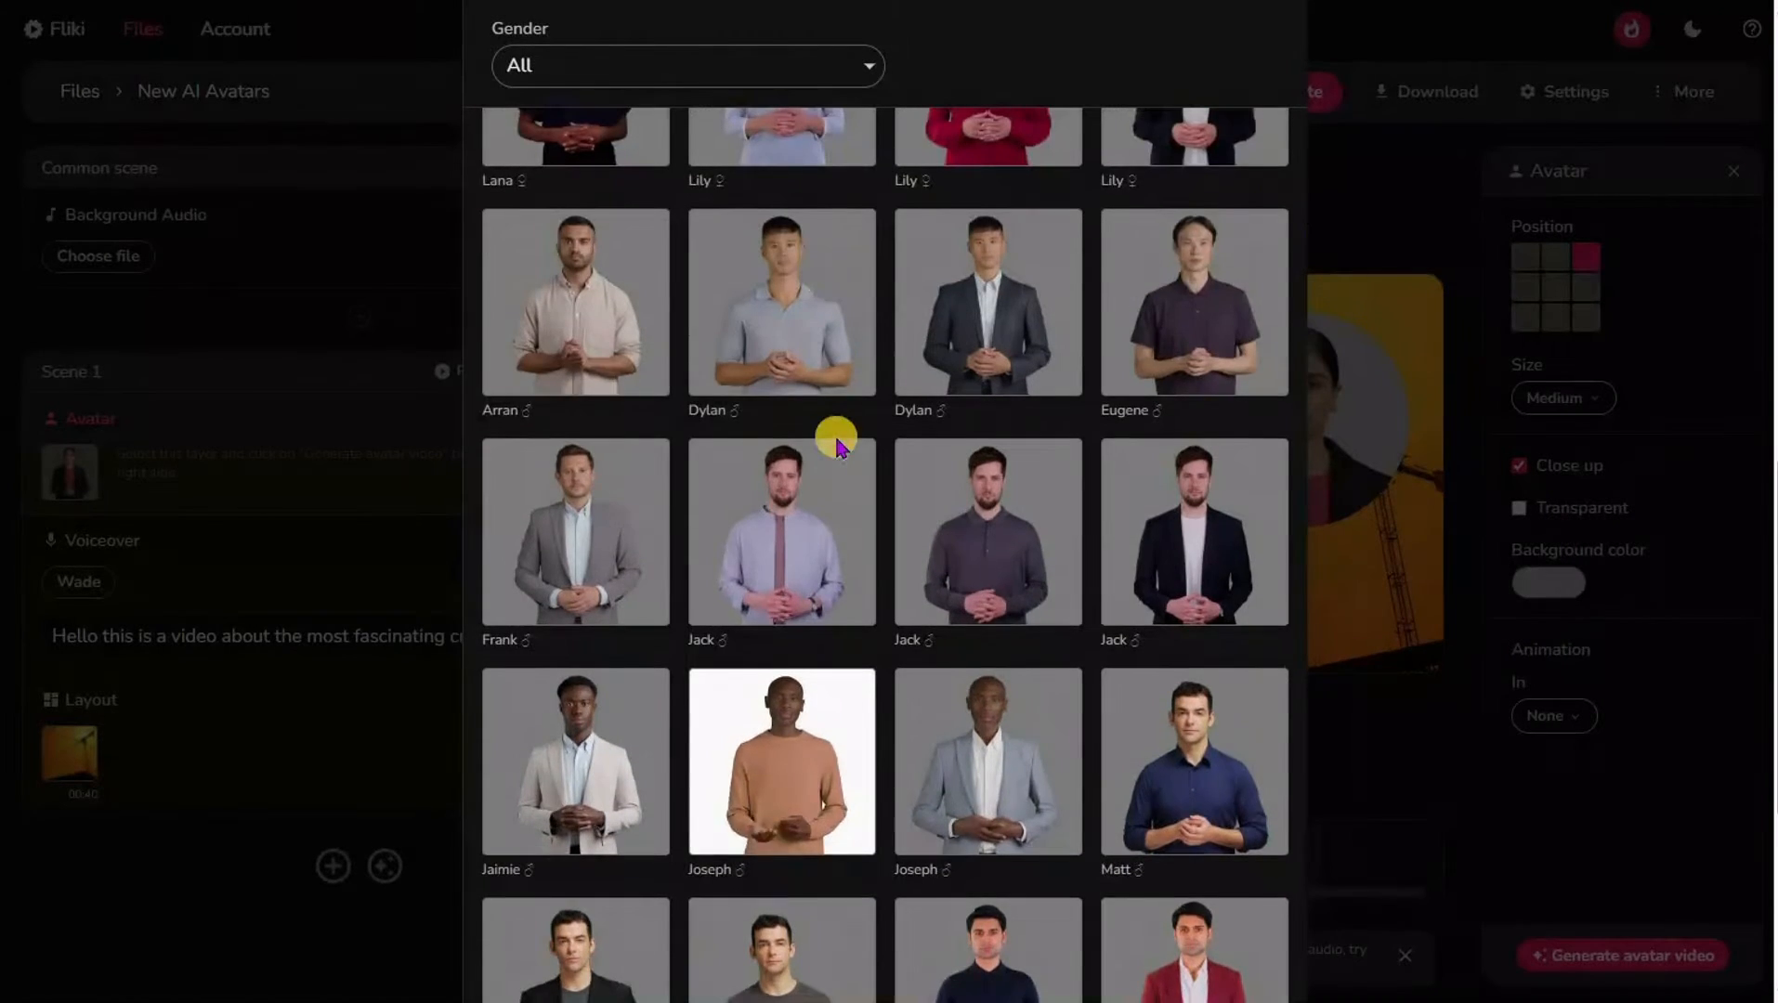
{"action": "scroll", "coordinate": [836, 446], "scroll_direction": "up", "scroll_amount": 10}
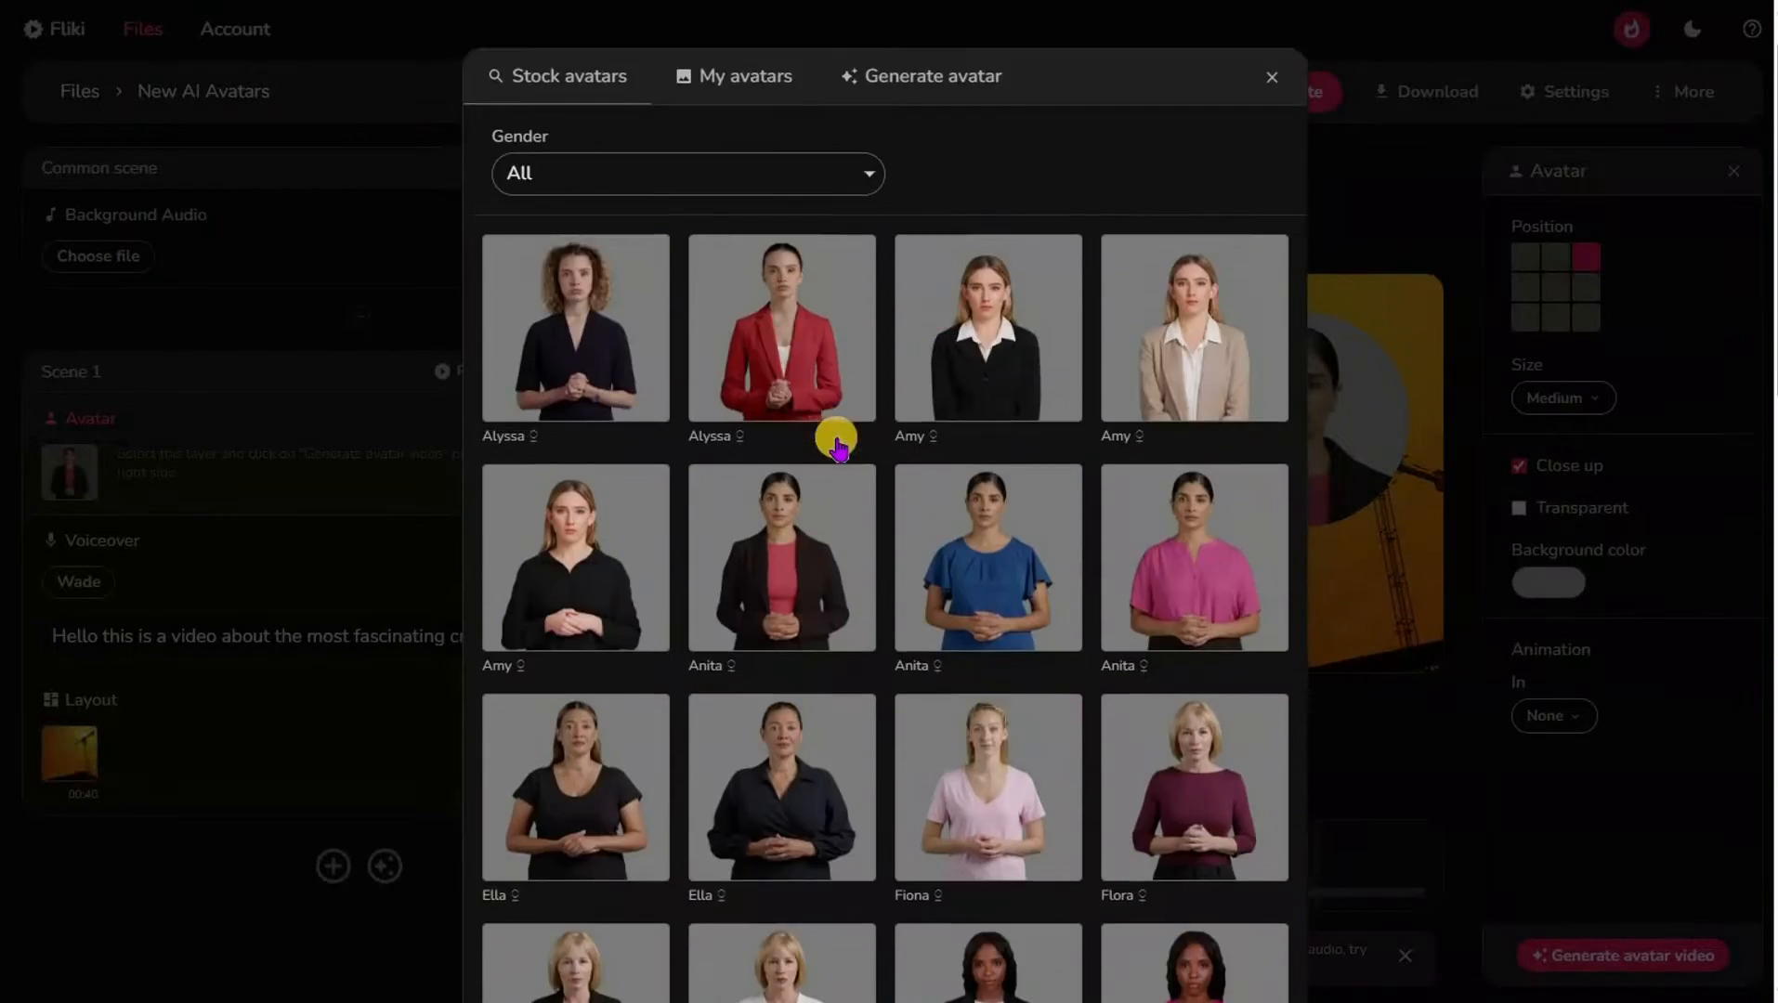
{"action": "scroll", "coordinate": [838, 448], "scroll_direction": "down", "scroll_amount": 15}
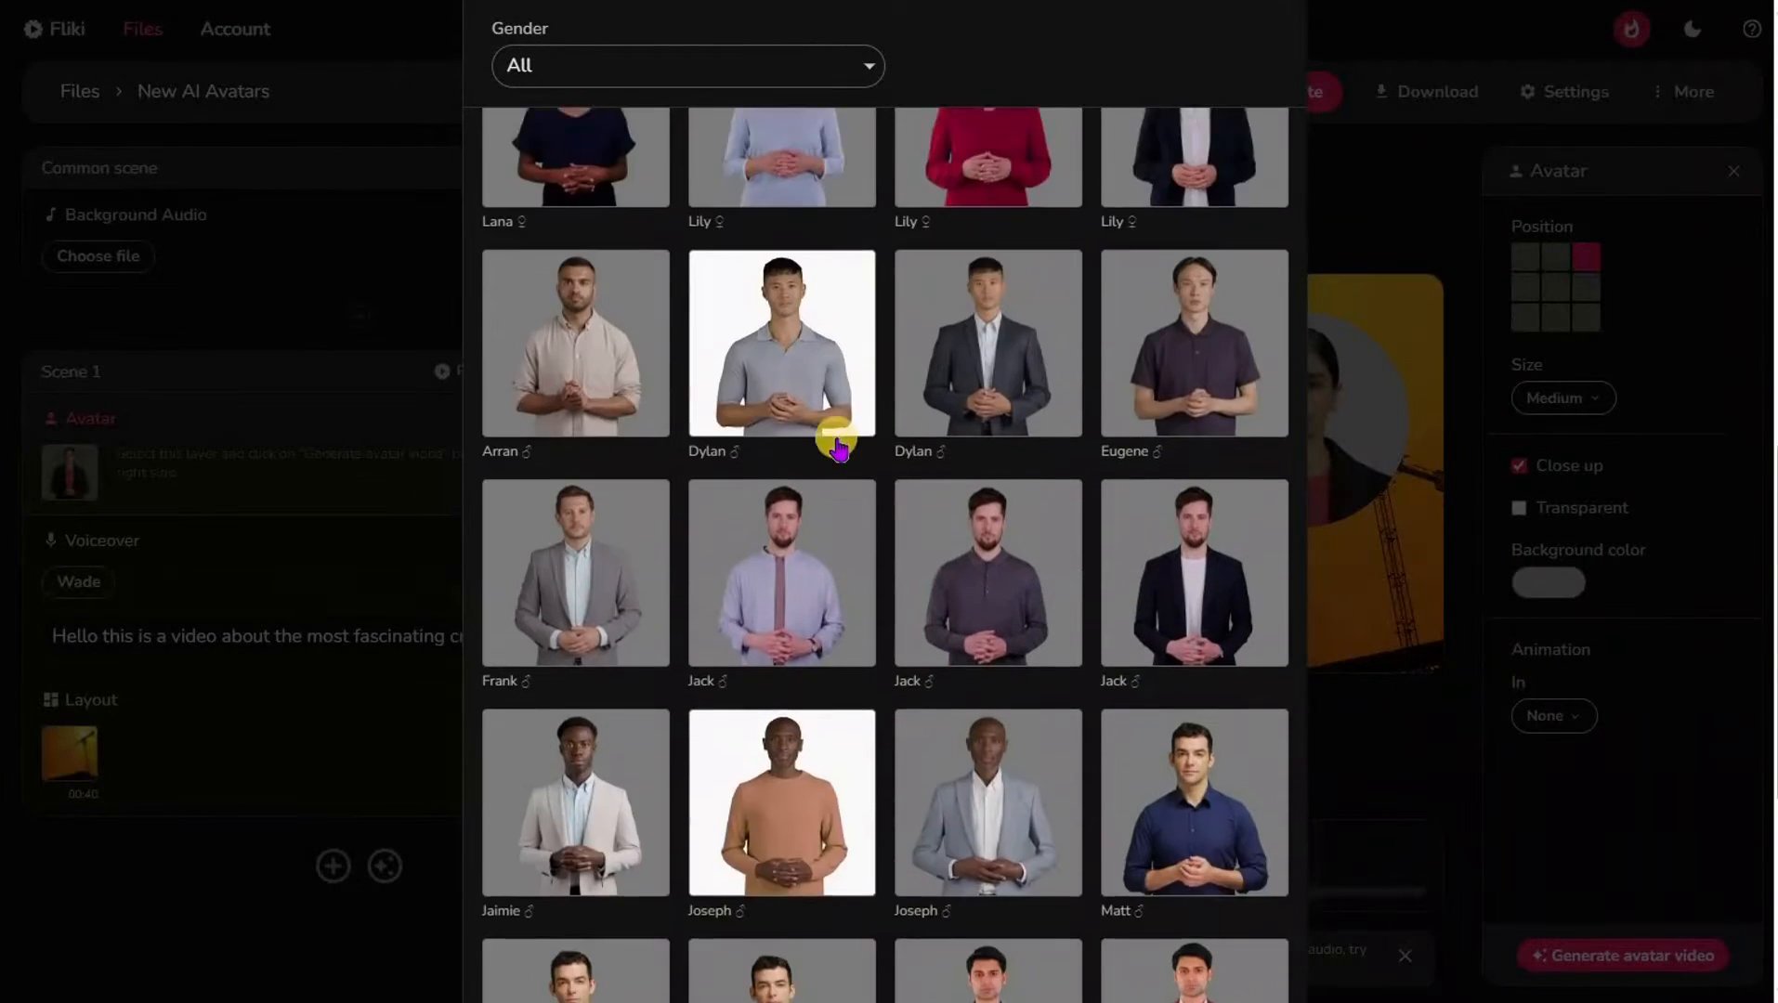
{"action": "scroll", "coordinate": [839, 449], "scroll_direction": "down", "scroll_amount": 1}
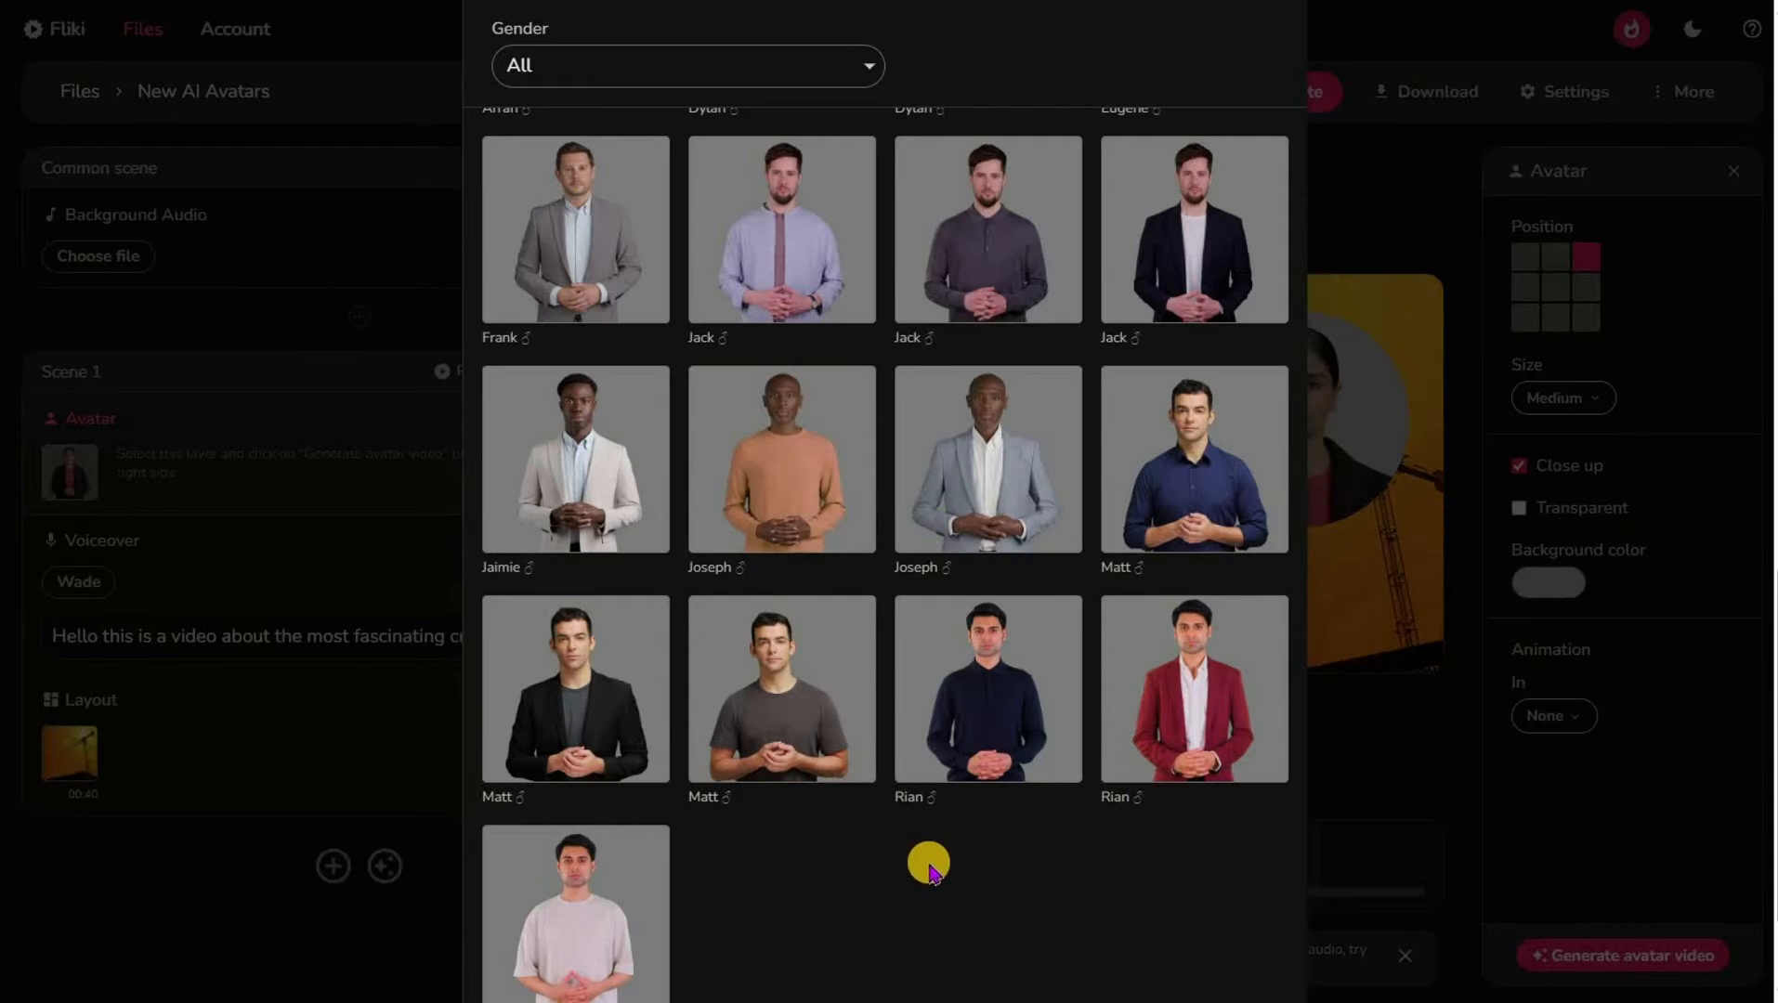
{"action": "left_click", "coordinate": [1185, 476]}
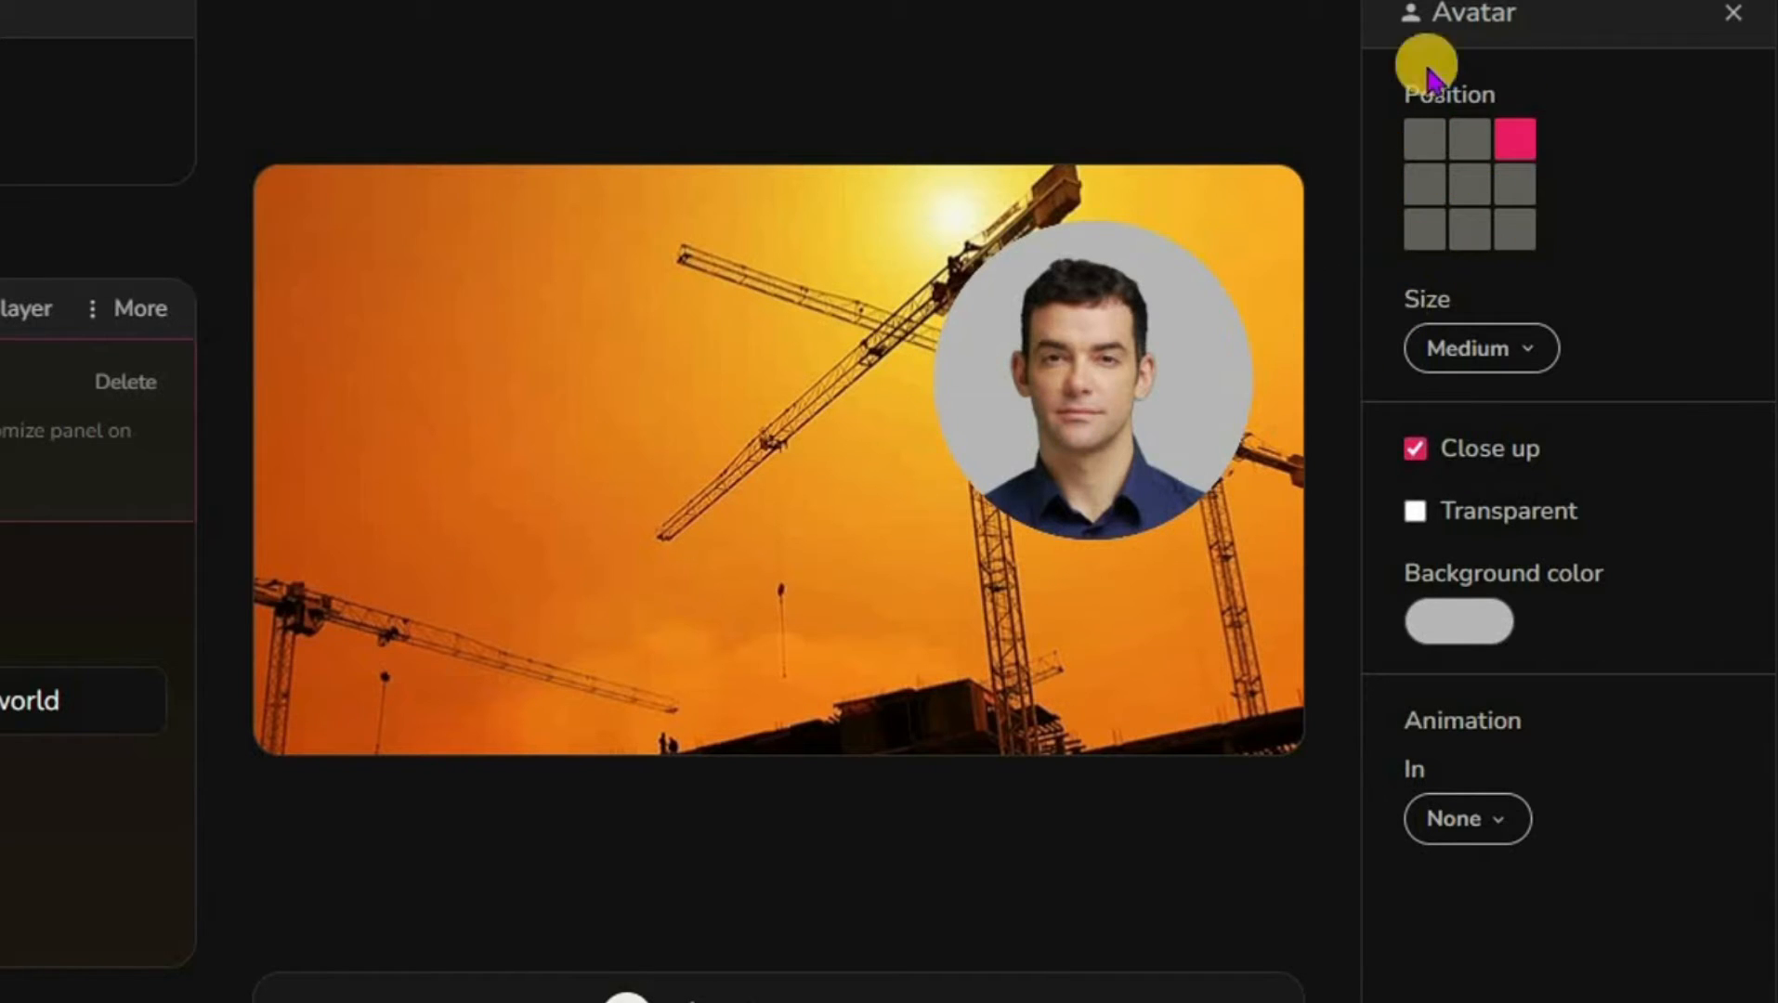
- Position the avatar in the upper-left corner of the video frame
{"action": "left_click", "coordinate": [1471, 142]}
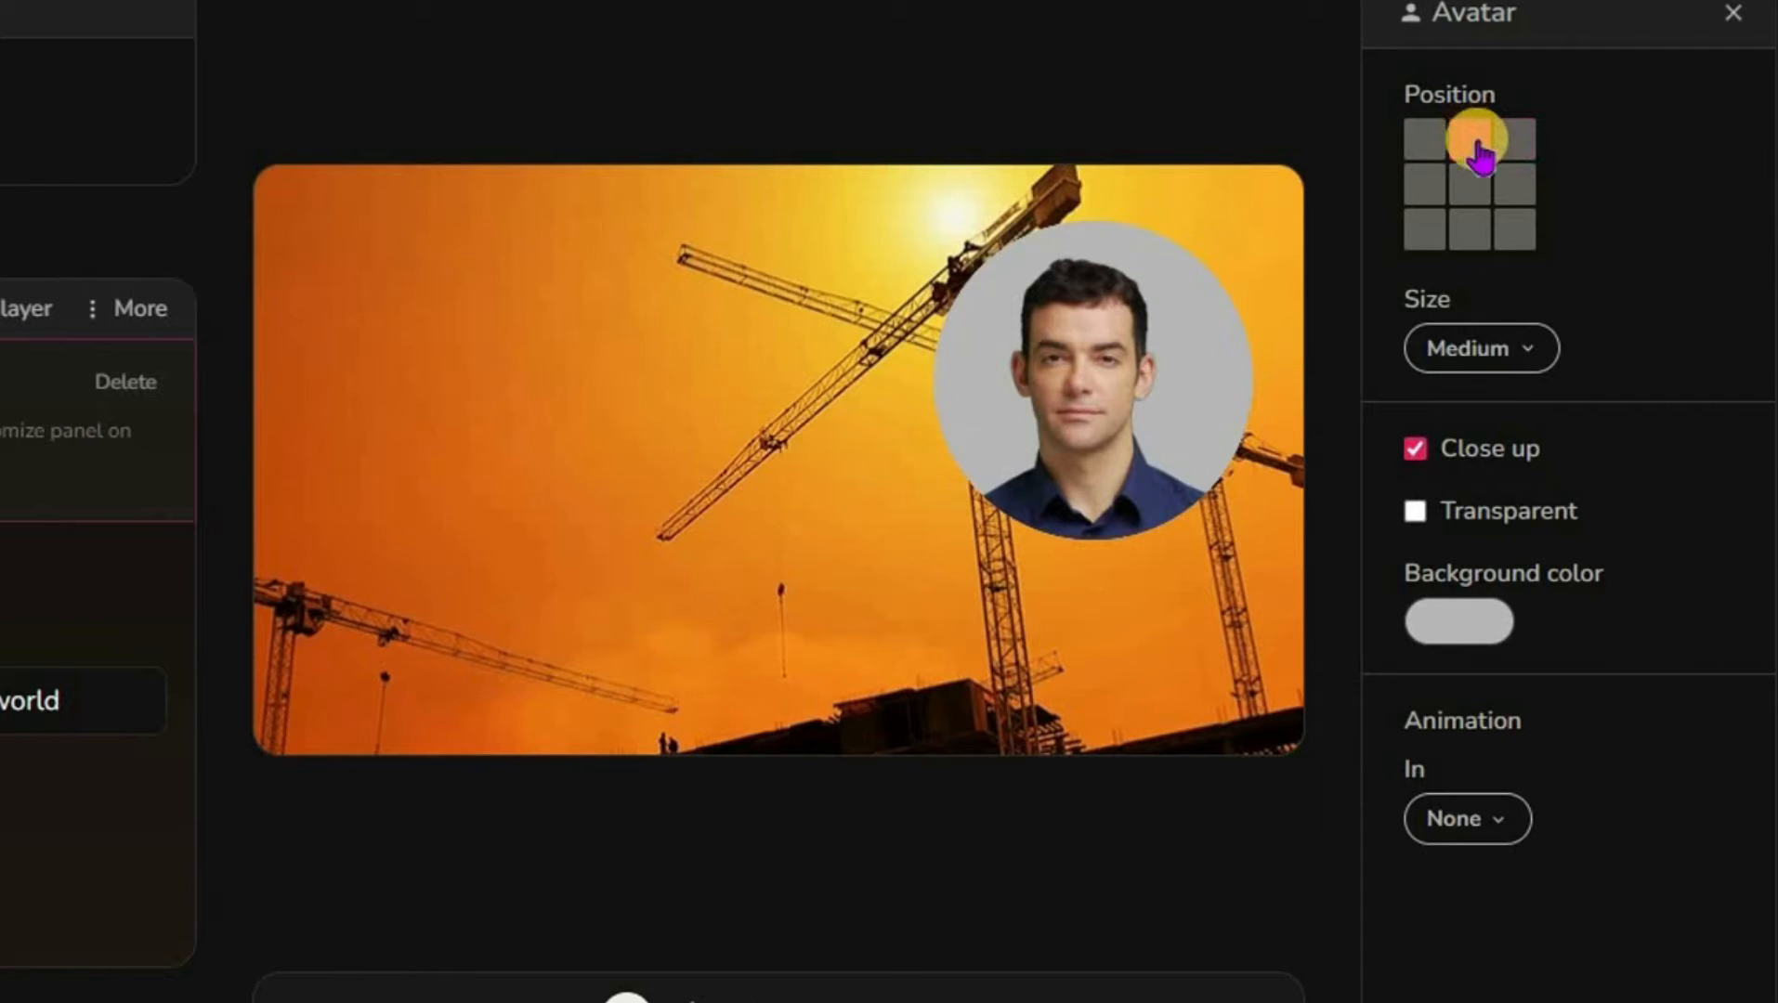
{"action": "left_click", "coordinate": [1419, 147]}
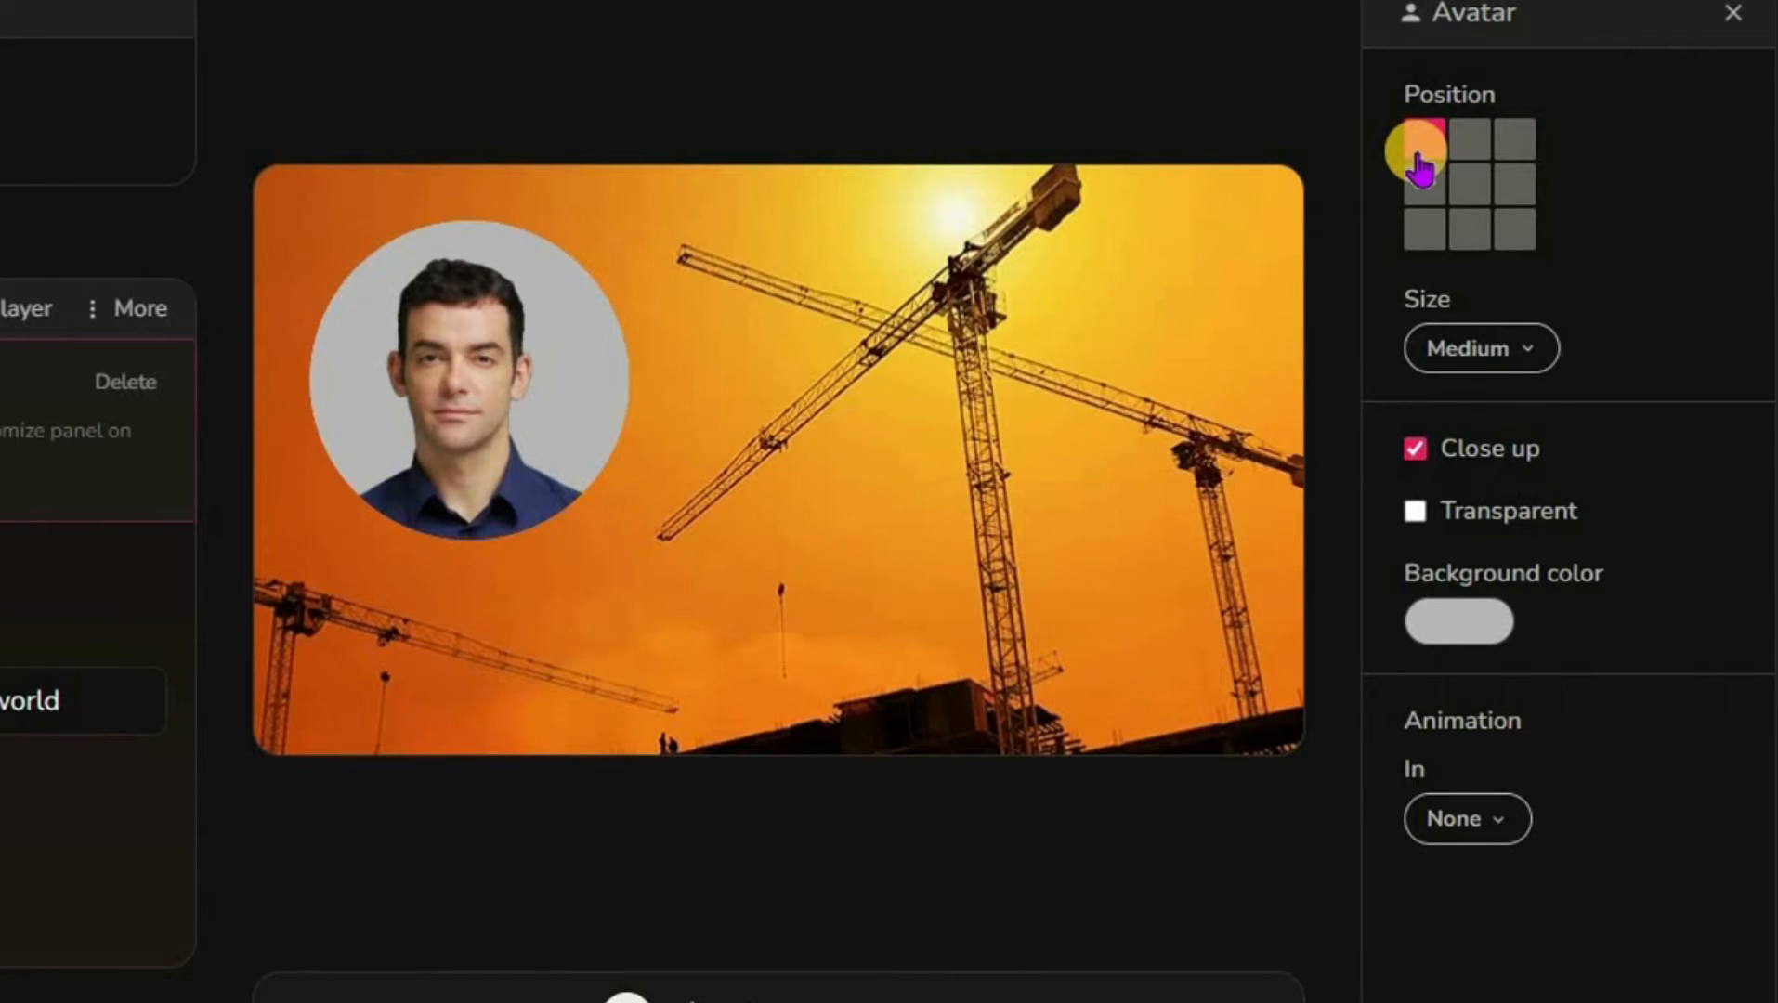
- Try the avatar at Small, Medium, Large and Full size and set it back to Medium
{"action": "left_click", "coordinate": [1476, 357]}
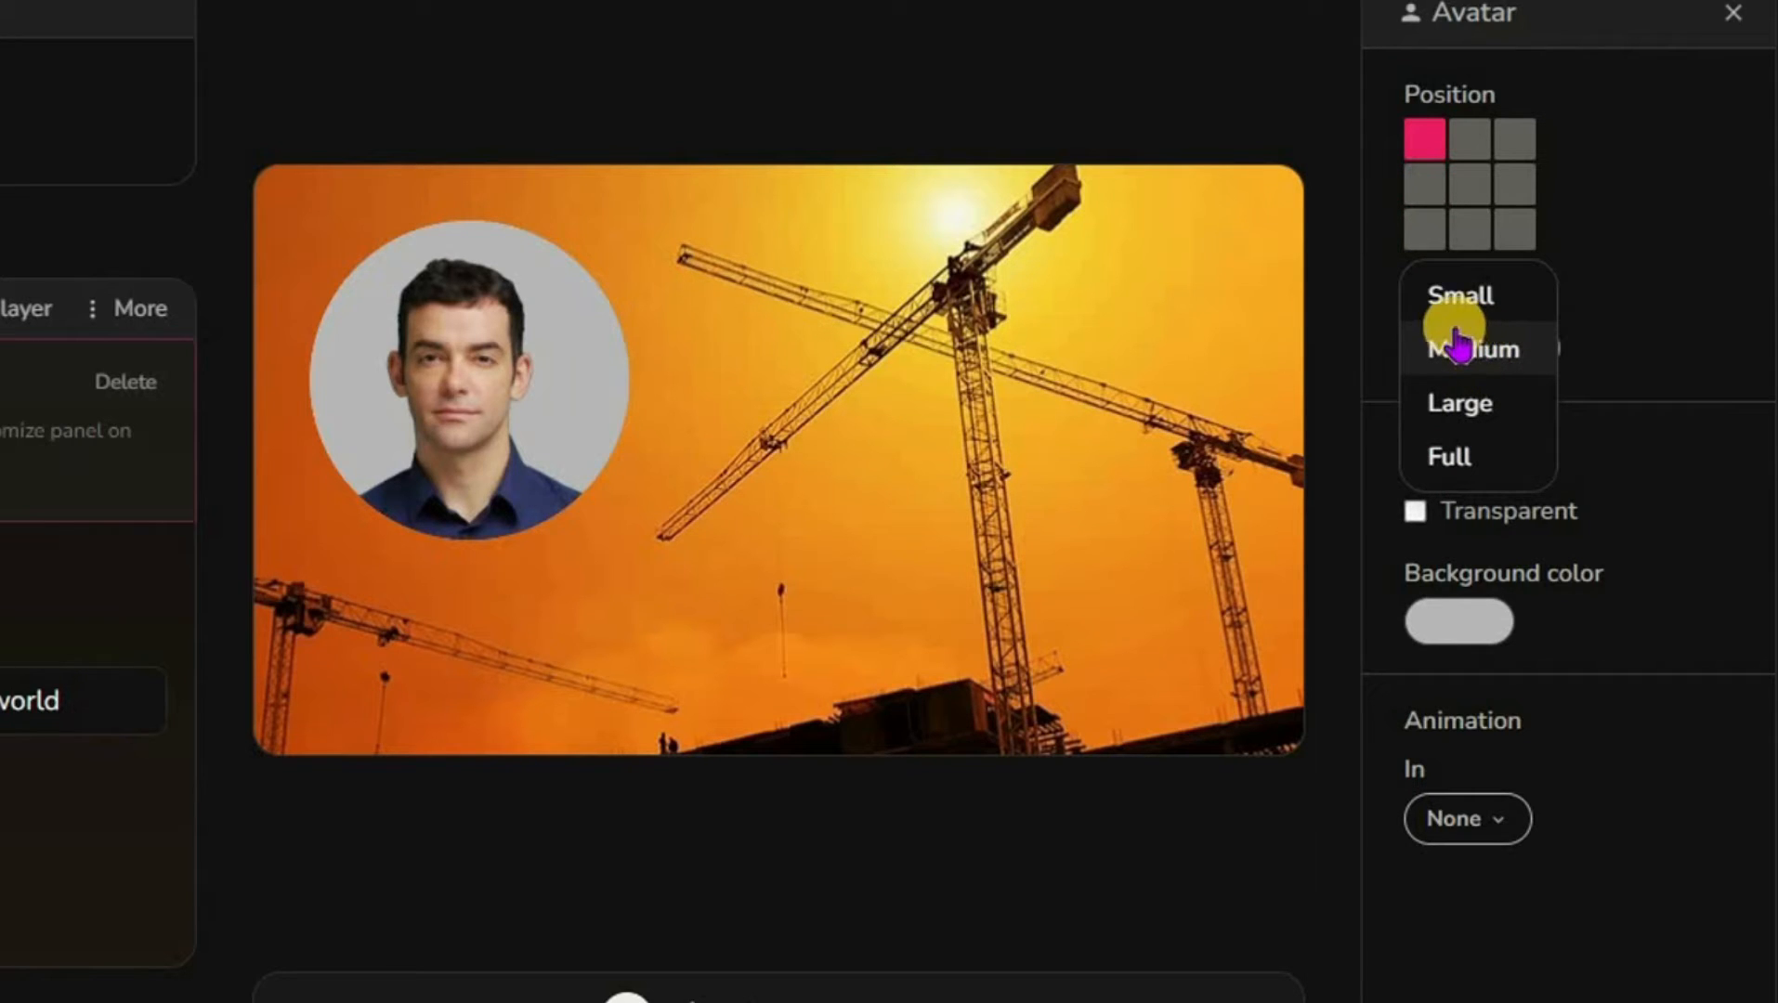
{"action": "left_click", "coordinate": [1458, 295]}
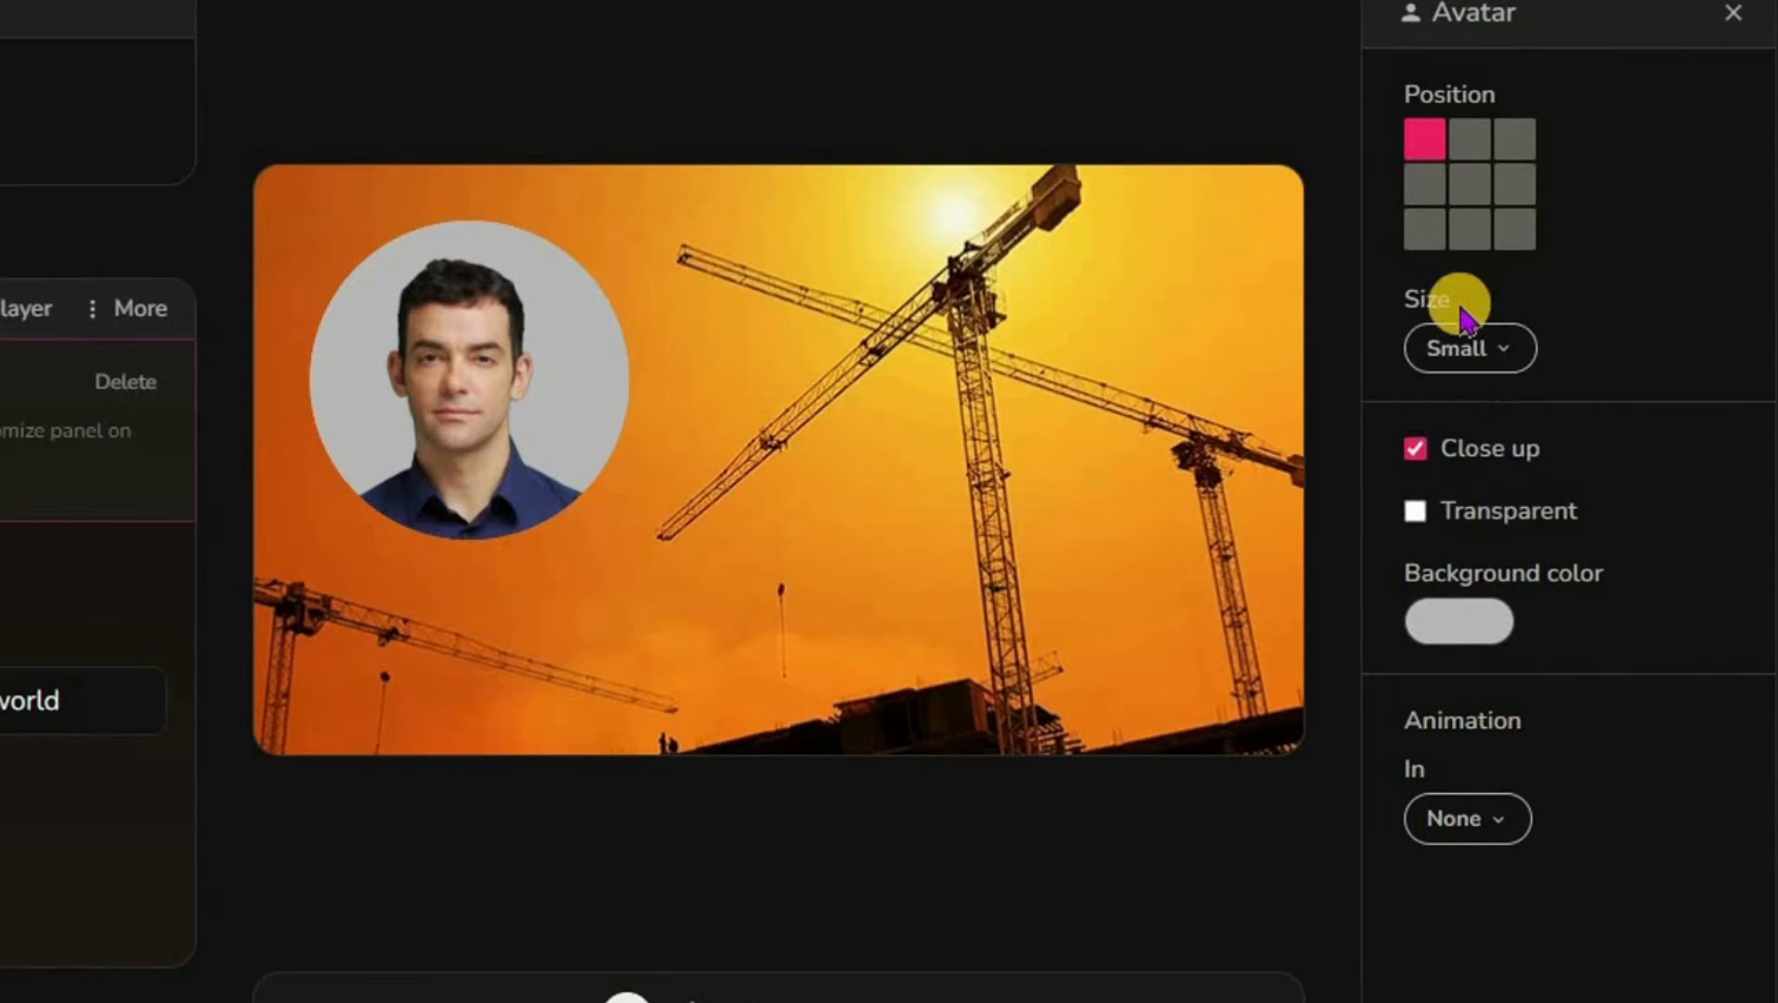
{"action": "left_click", "coordinate": [1478, 367]}
{"action": "left_click", "coordinate": [1486, 407]}
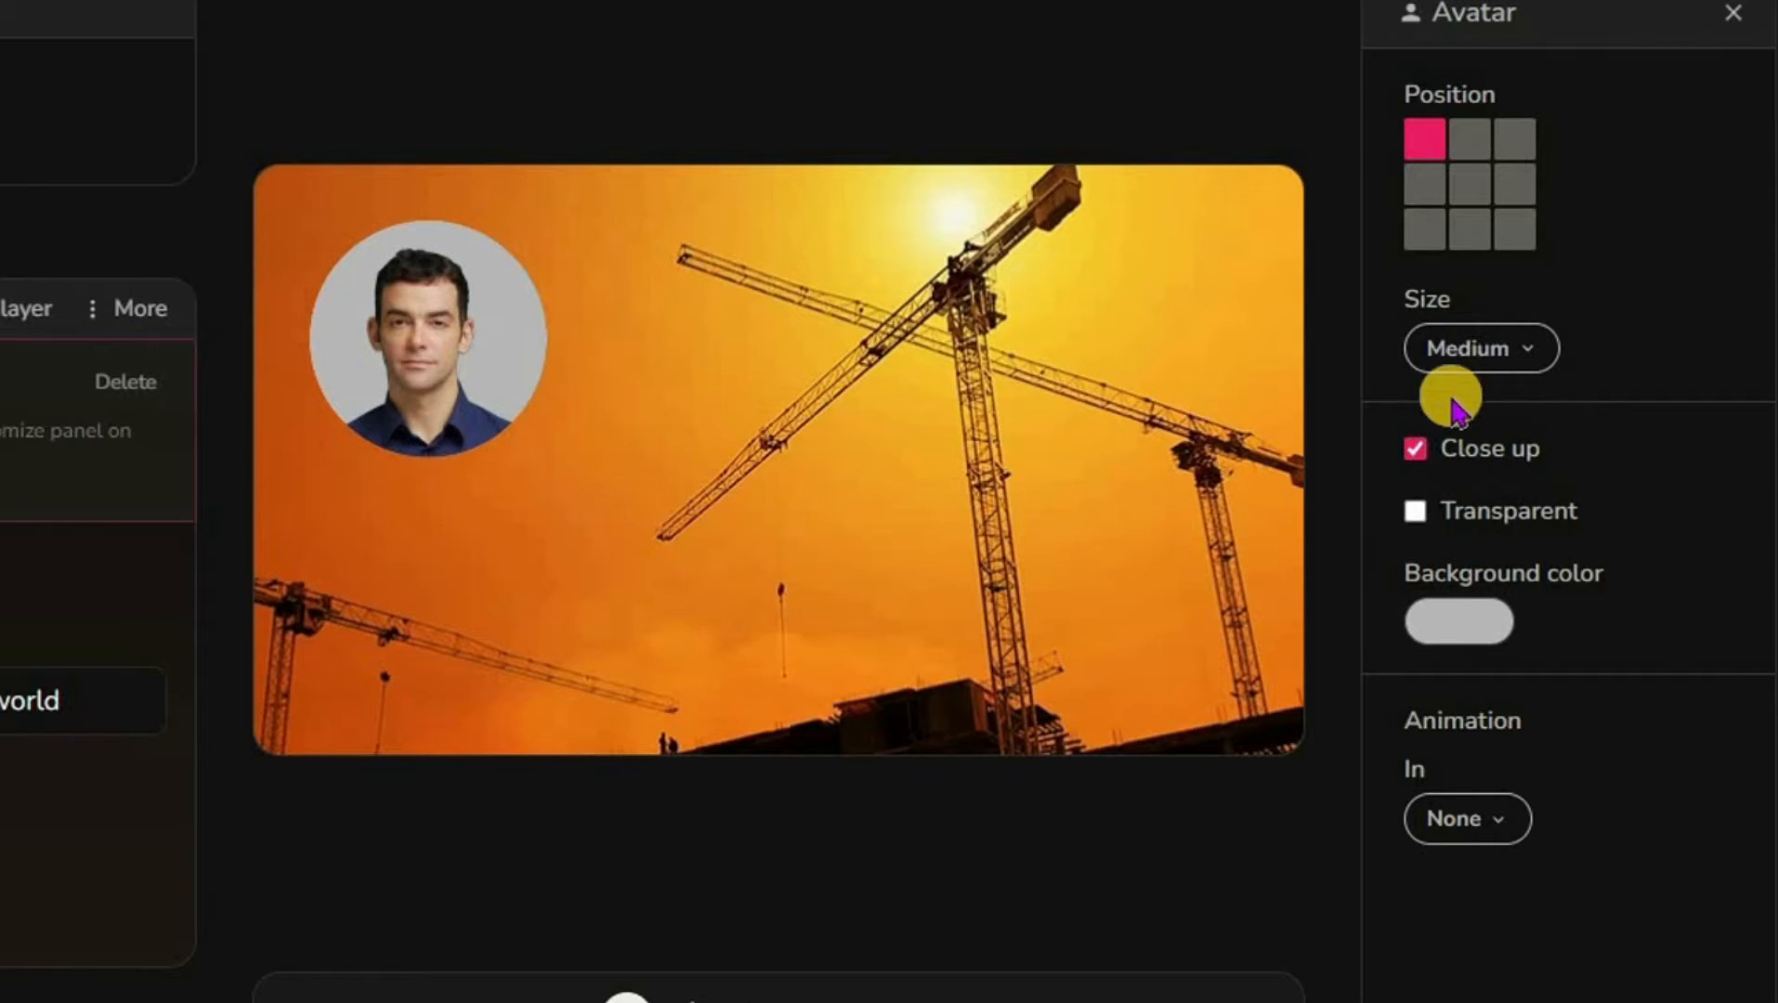
{"action": "left_click", "coordinate": [1487, 356]}
{"action": "left_click", "coordinate": [1497, 416]}
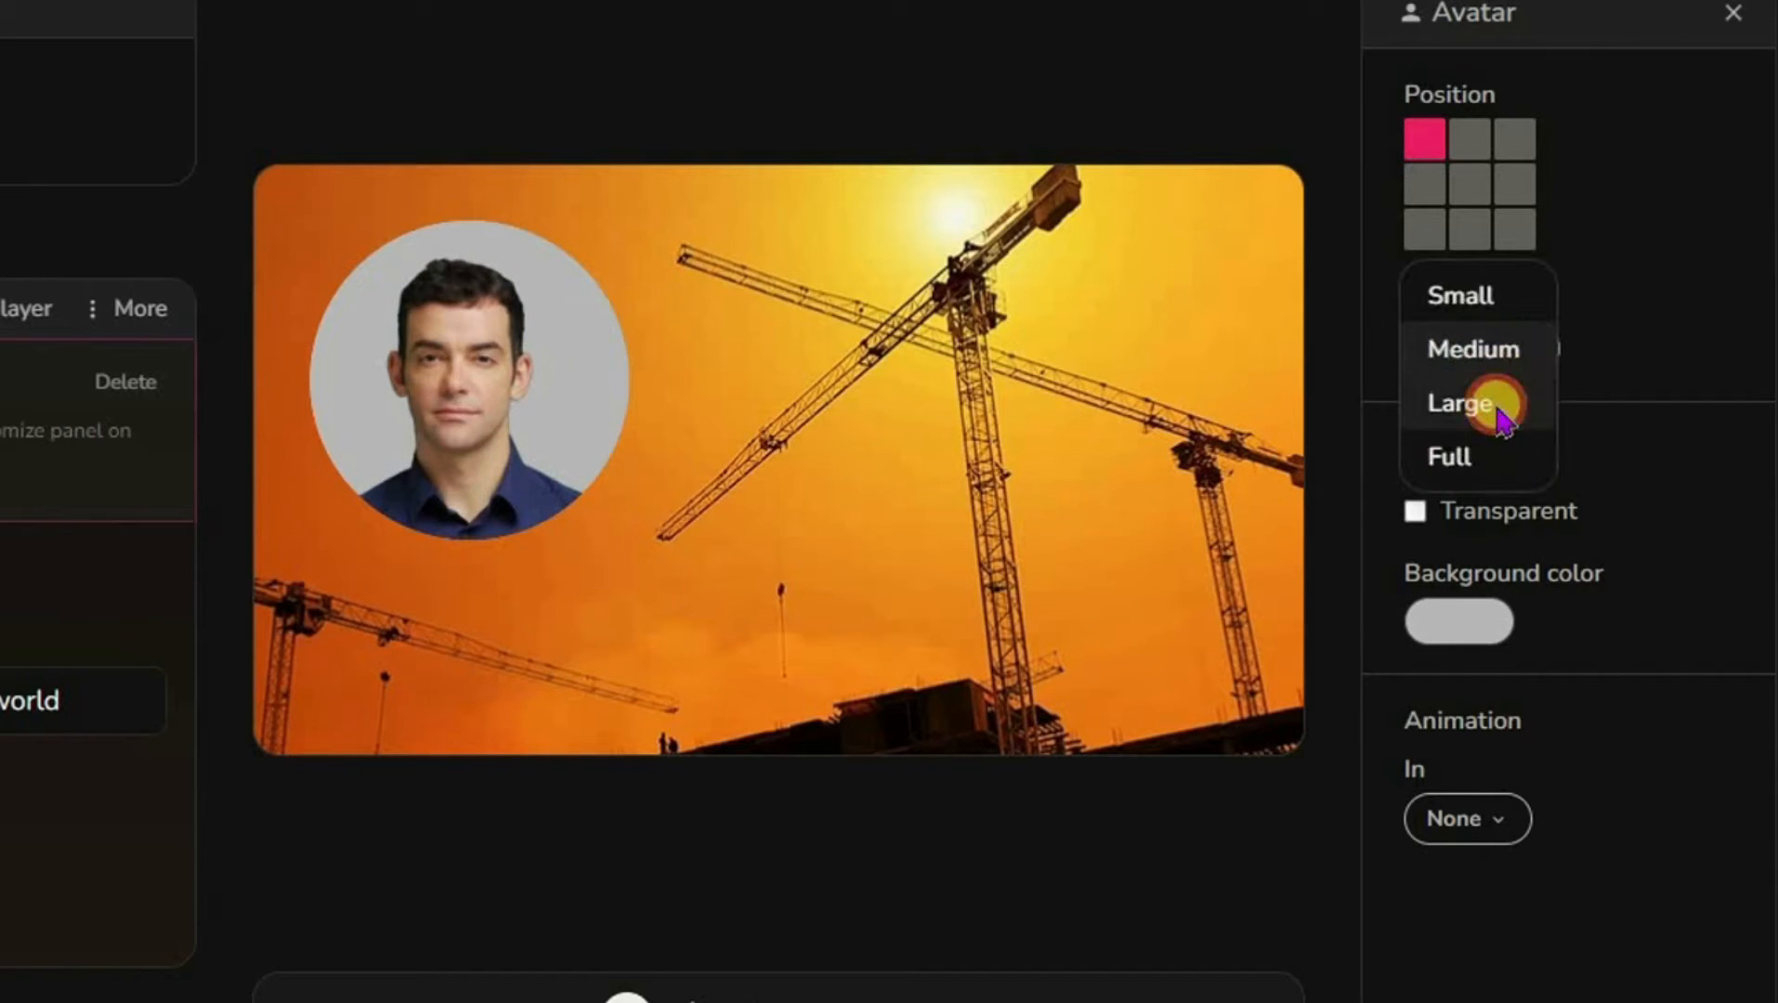
{"action": "left_click", "coordinate": [1497, 362]}
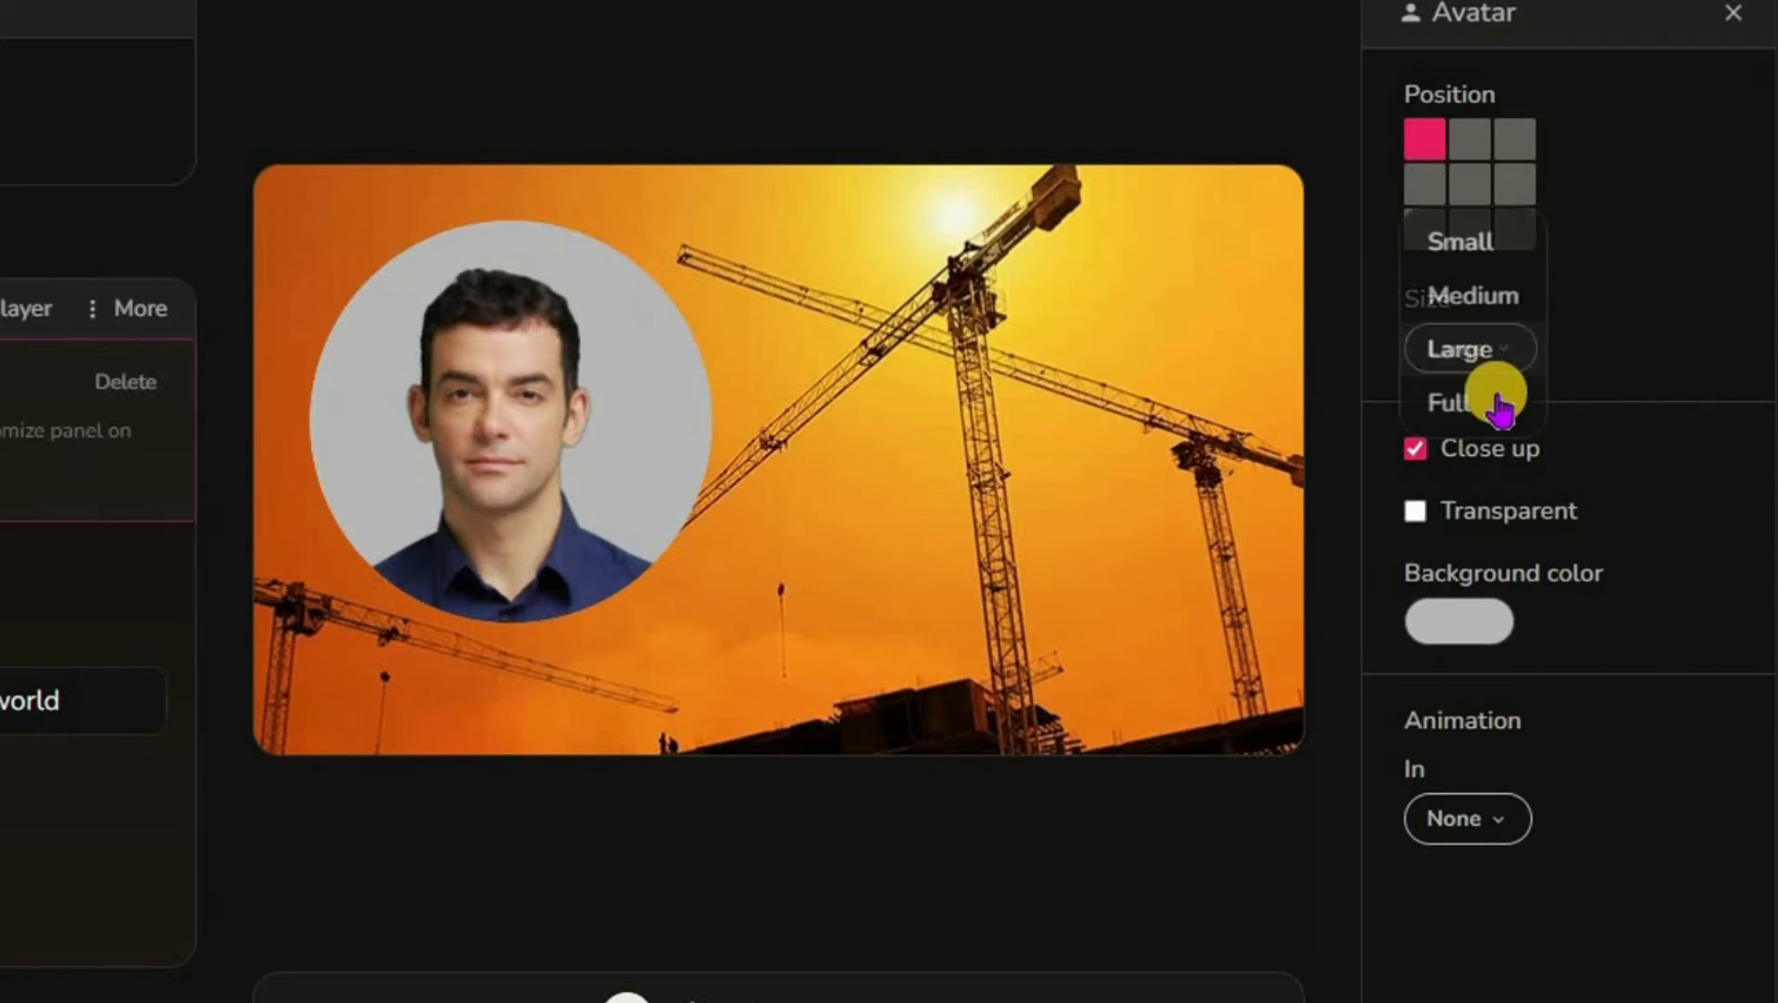
{"action": "left_click", "coordinate": [1495, 401]}
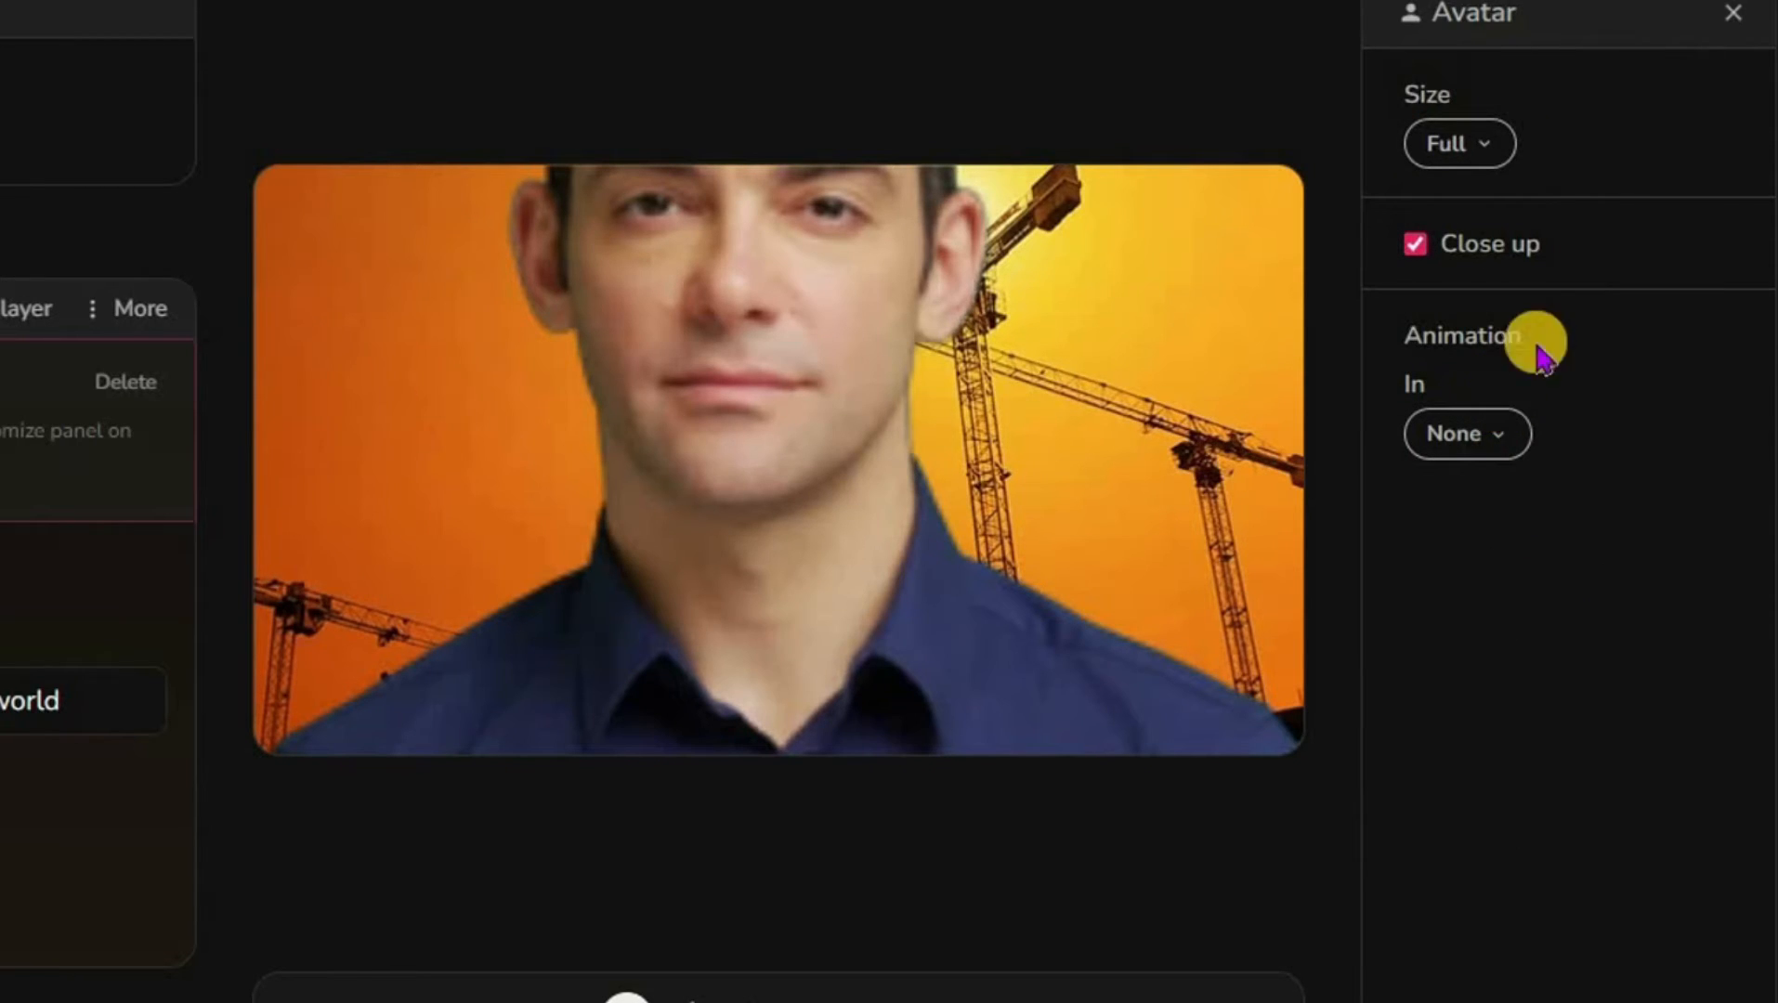
{"action": "left_click", "coordinate": [1472, 144]}
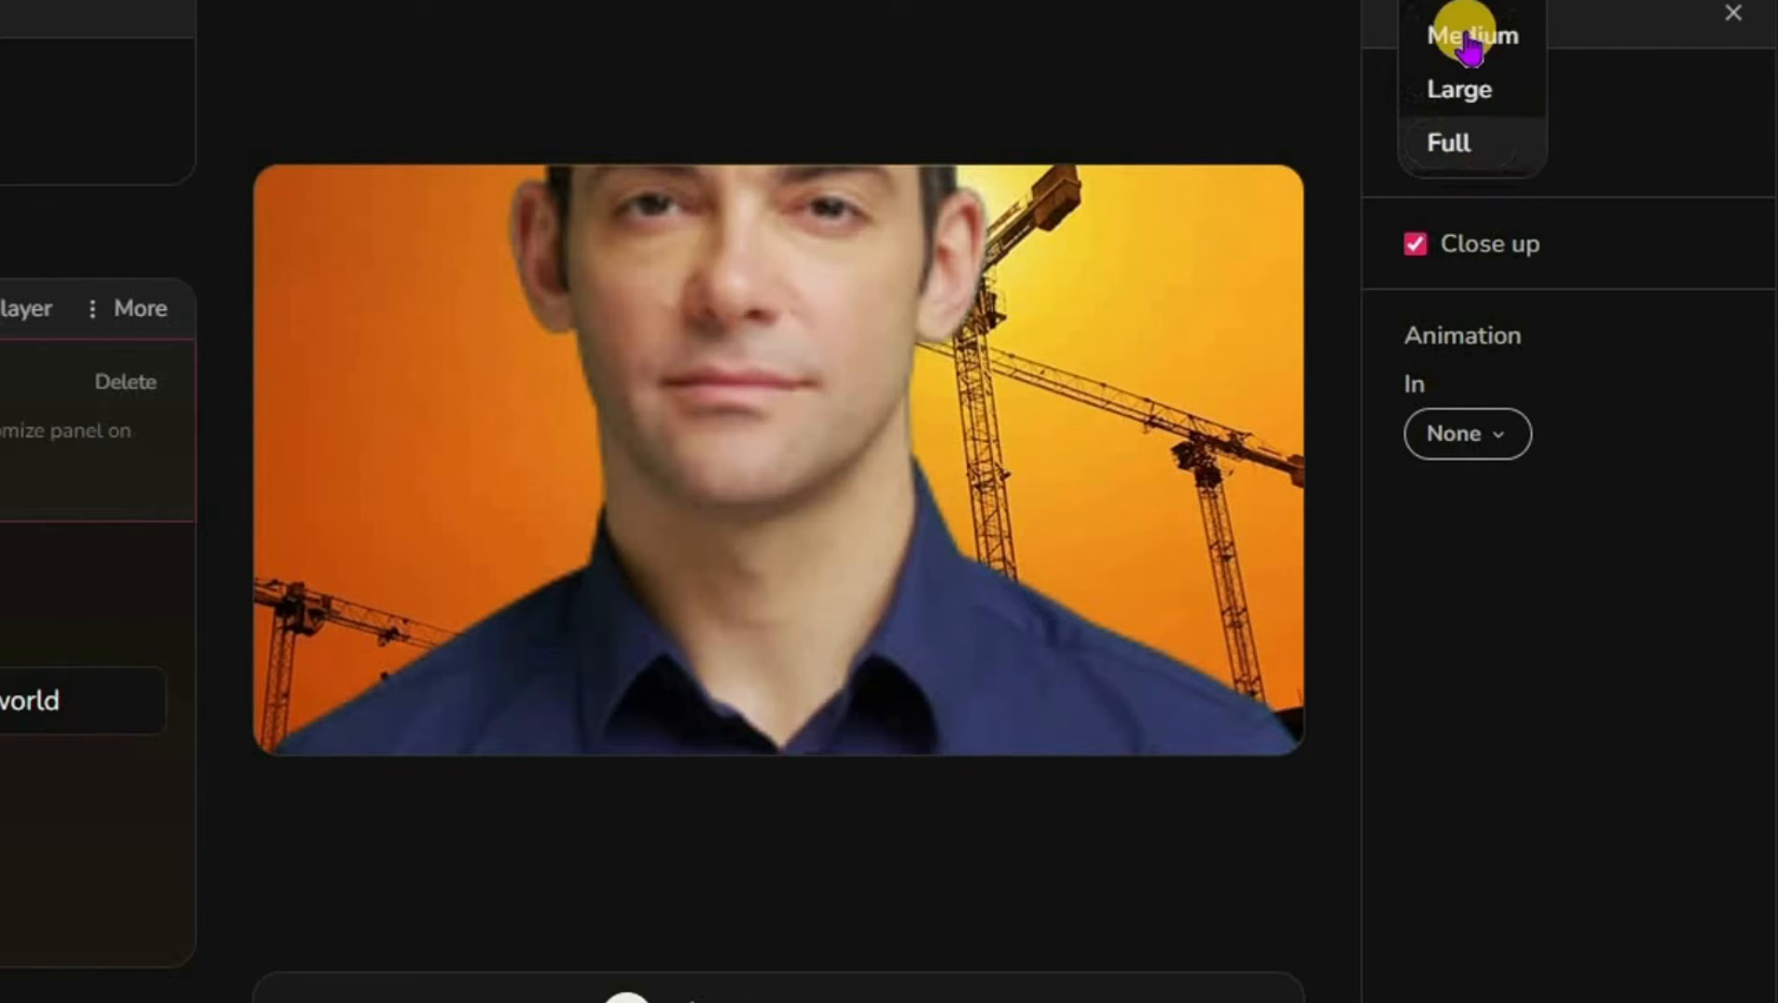
{"action": "left_click", "coordinate": [1466, 34]}
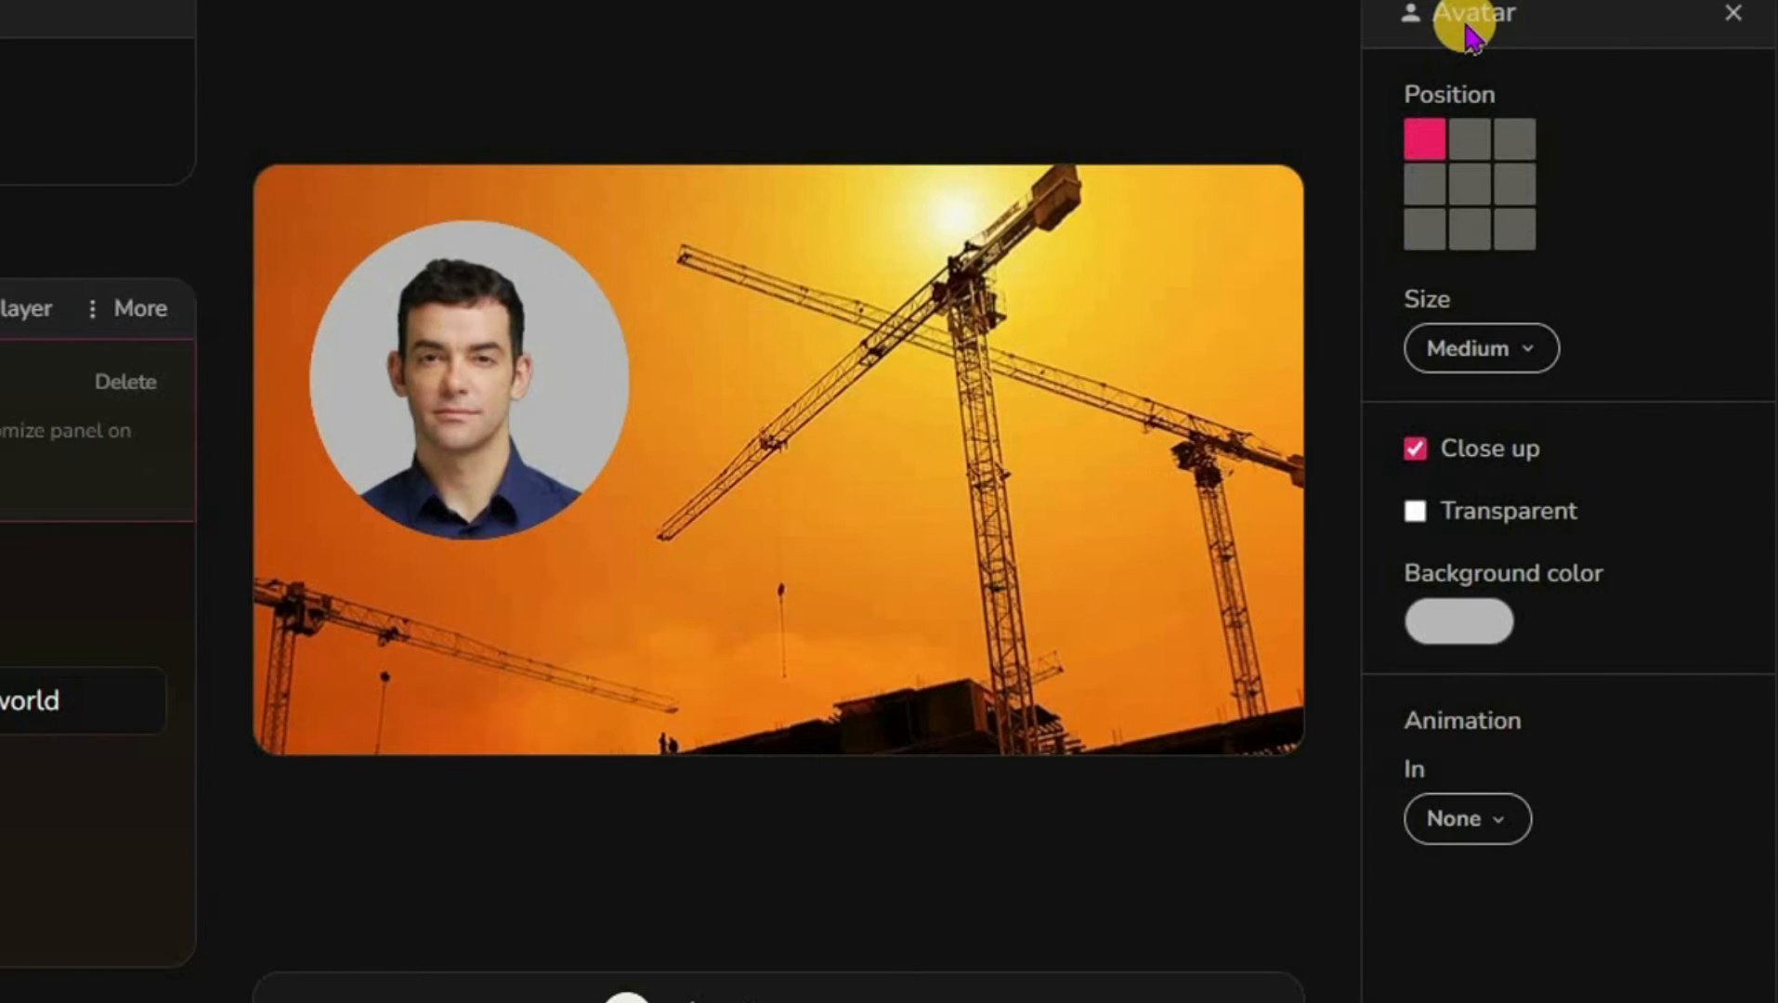
- Toggle the avatar's Close up option off and on again, and enable Transparent
{"action": "left_click", "coordinate": [1412, 449]}
{"action": "left_click", "coordinate": [1415, 452]}
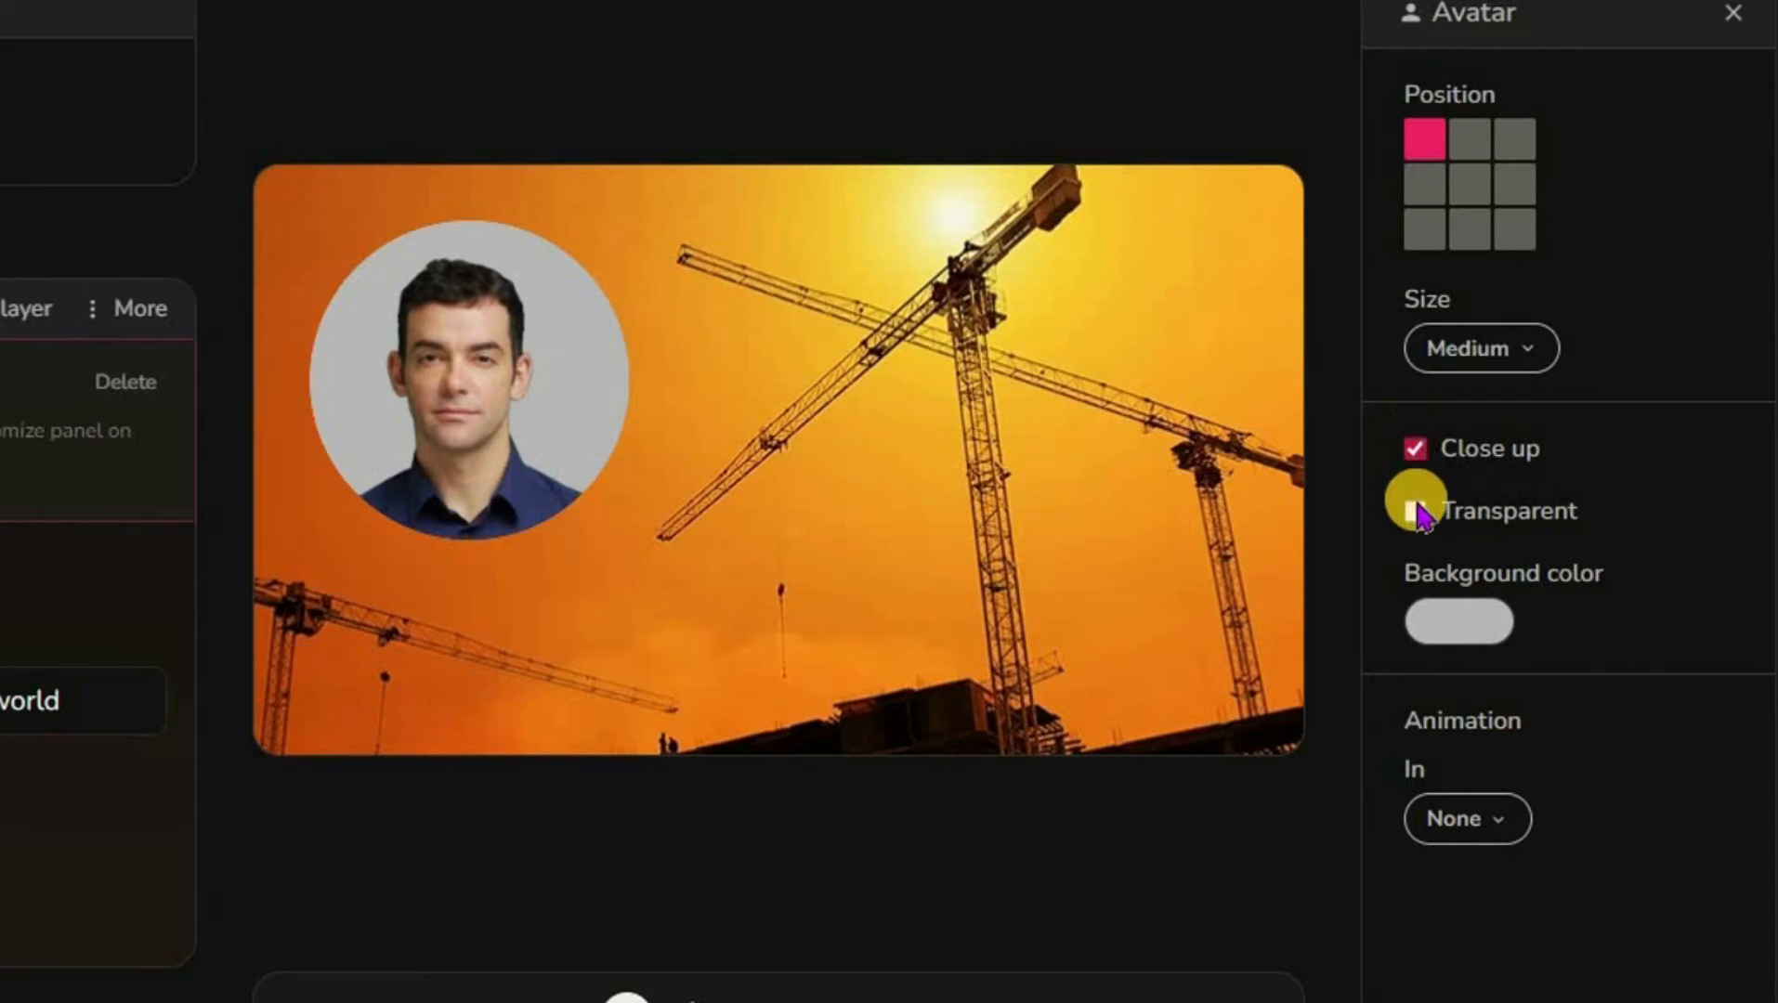
{"action": "left_click", "coordinate": [1415, 511]}
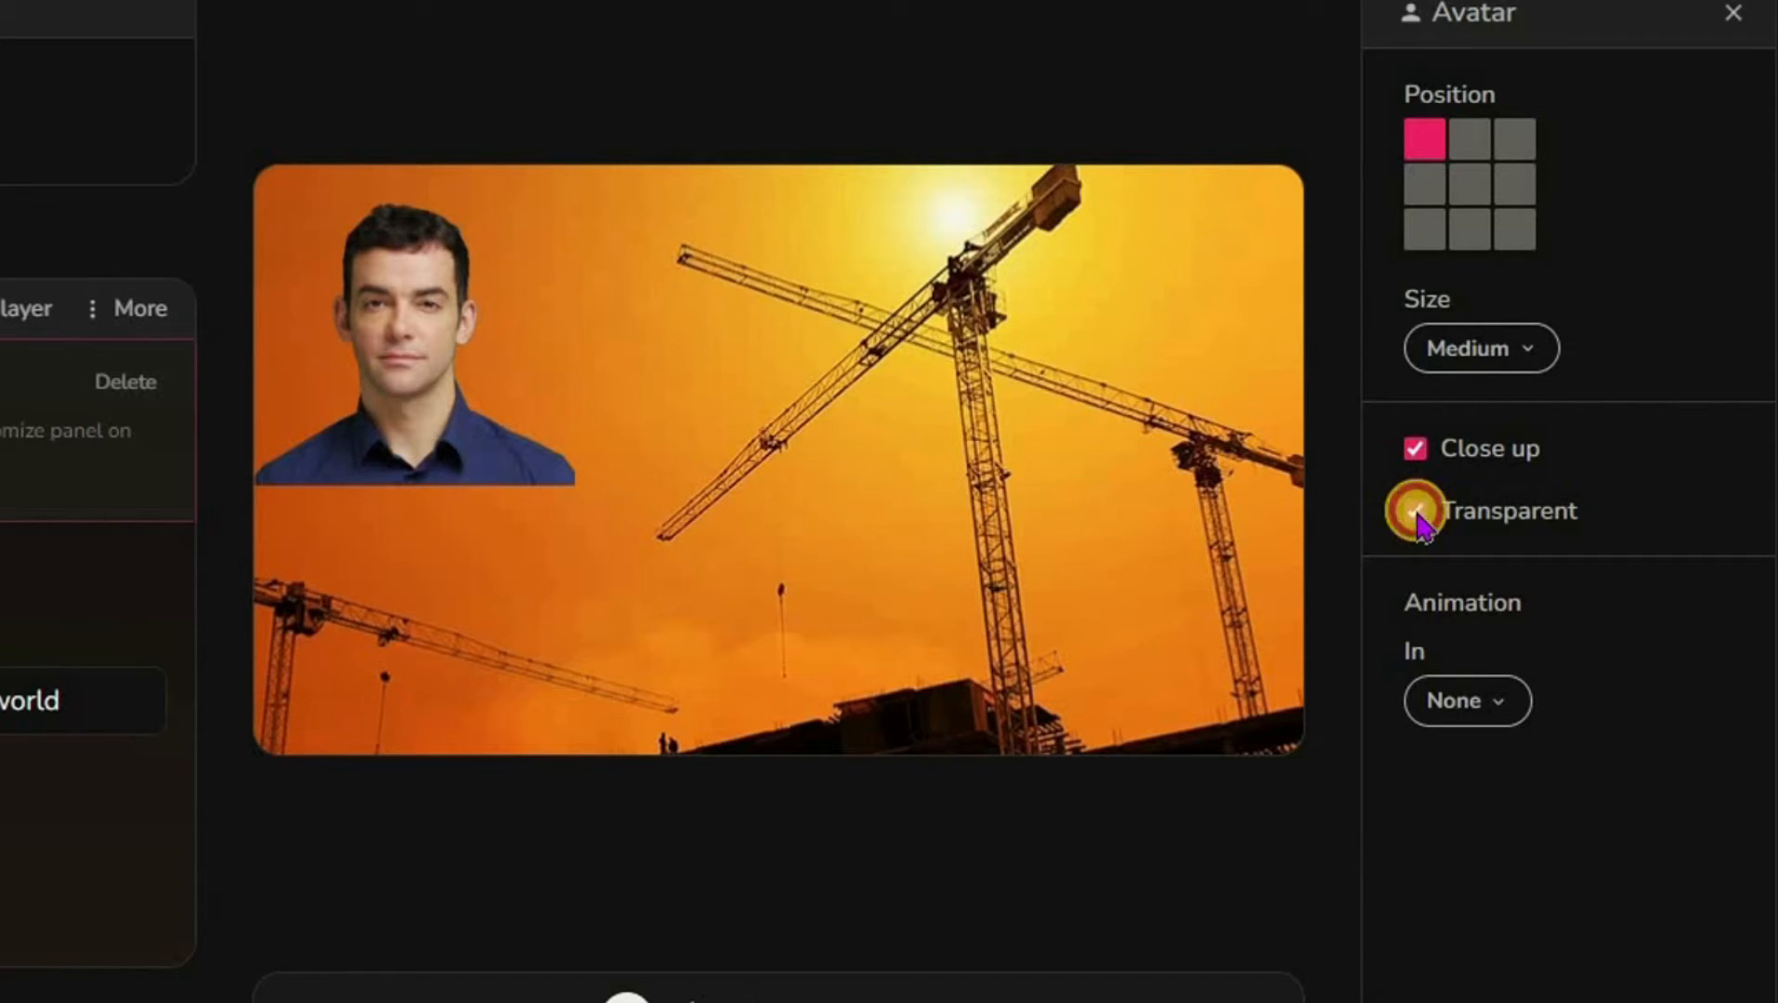
- Turn off the avatar's Transparent option and set its background color to blue #2048a8
{"action": "left_click", "coordinate": [1415, 511]}
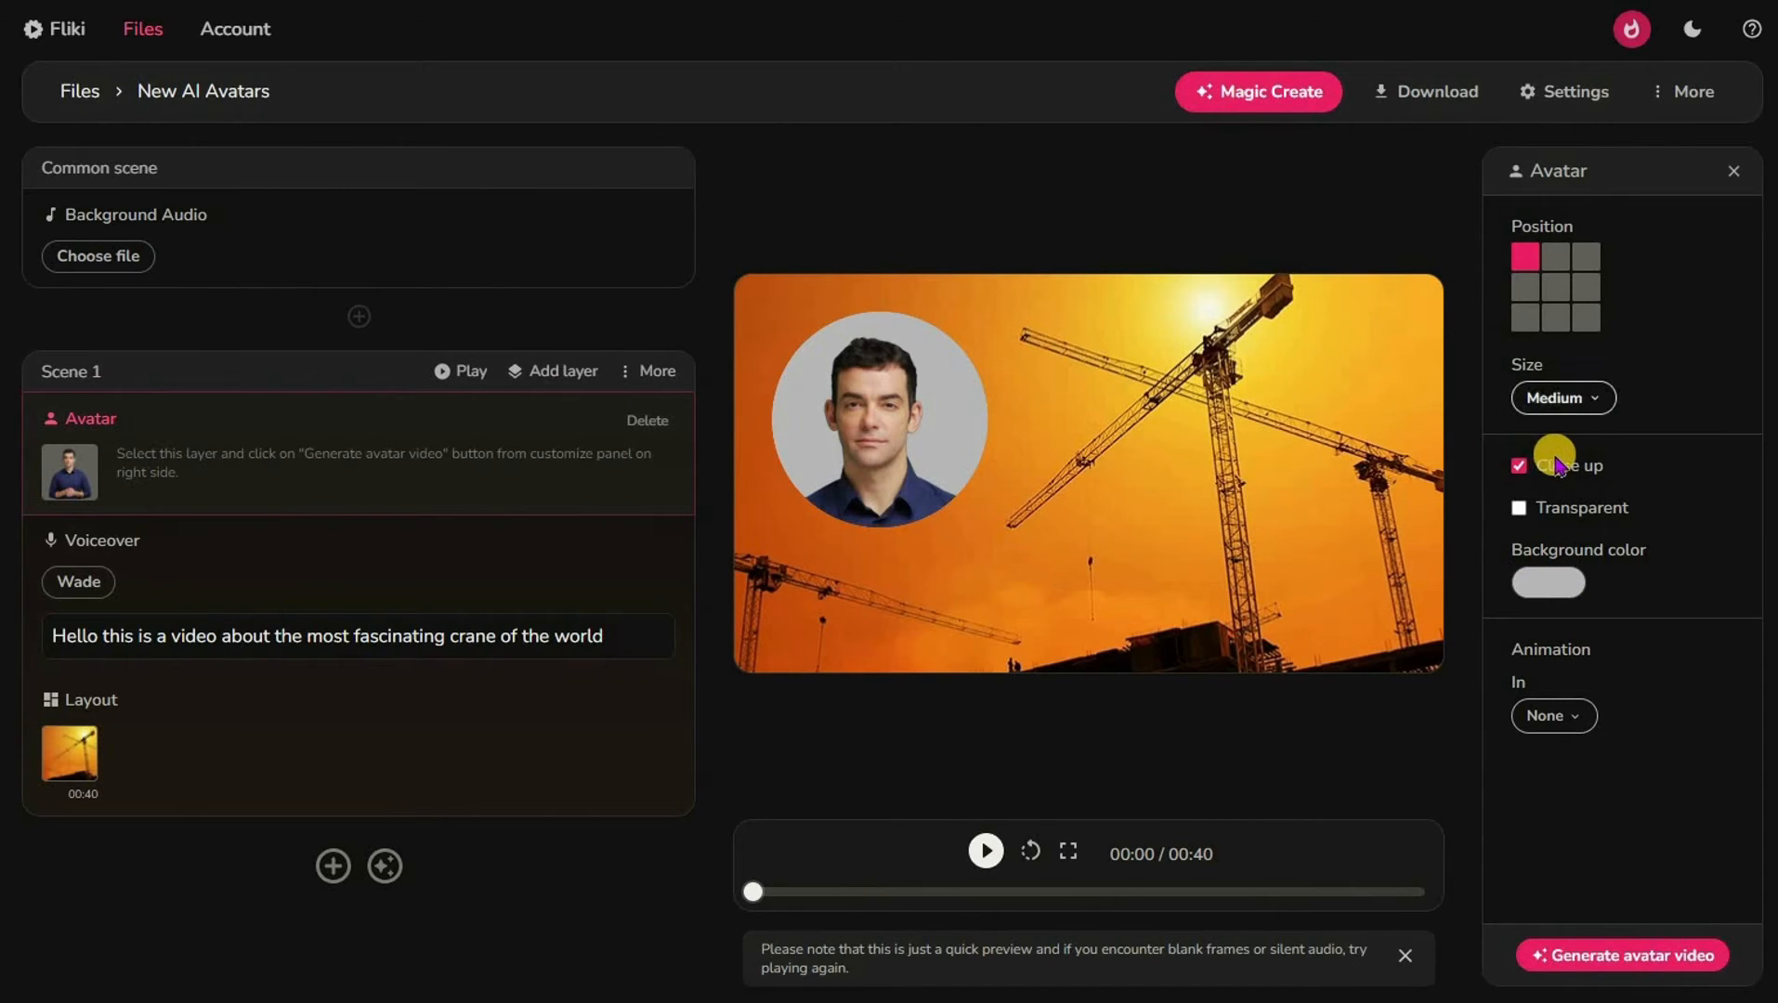
{"action": "left_click", "coordinate": [1557, 583]}
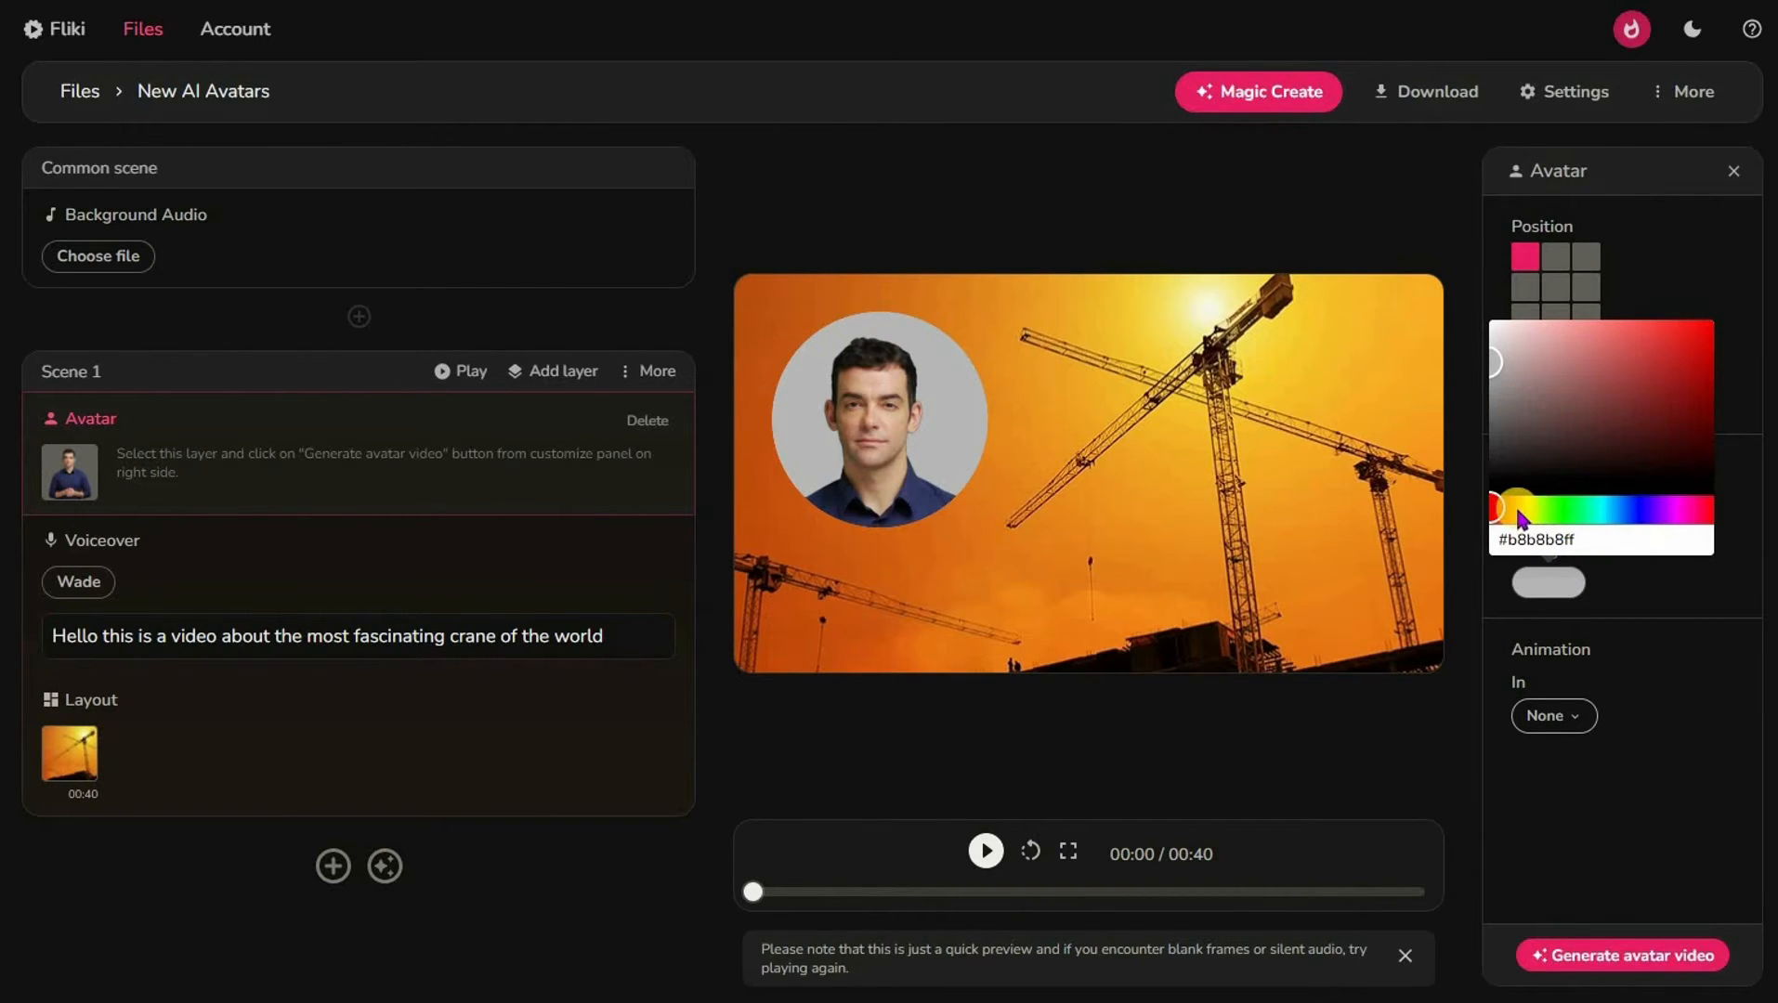
{"action": "left_click", "coordinate": [1495, 508]}
{"action": "left_click_drag", "start_coordinate": [1496, 366], "coordinate": [1587, 408]}
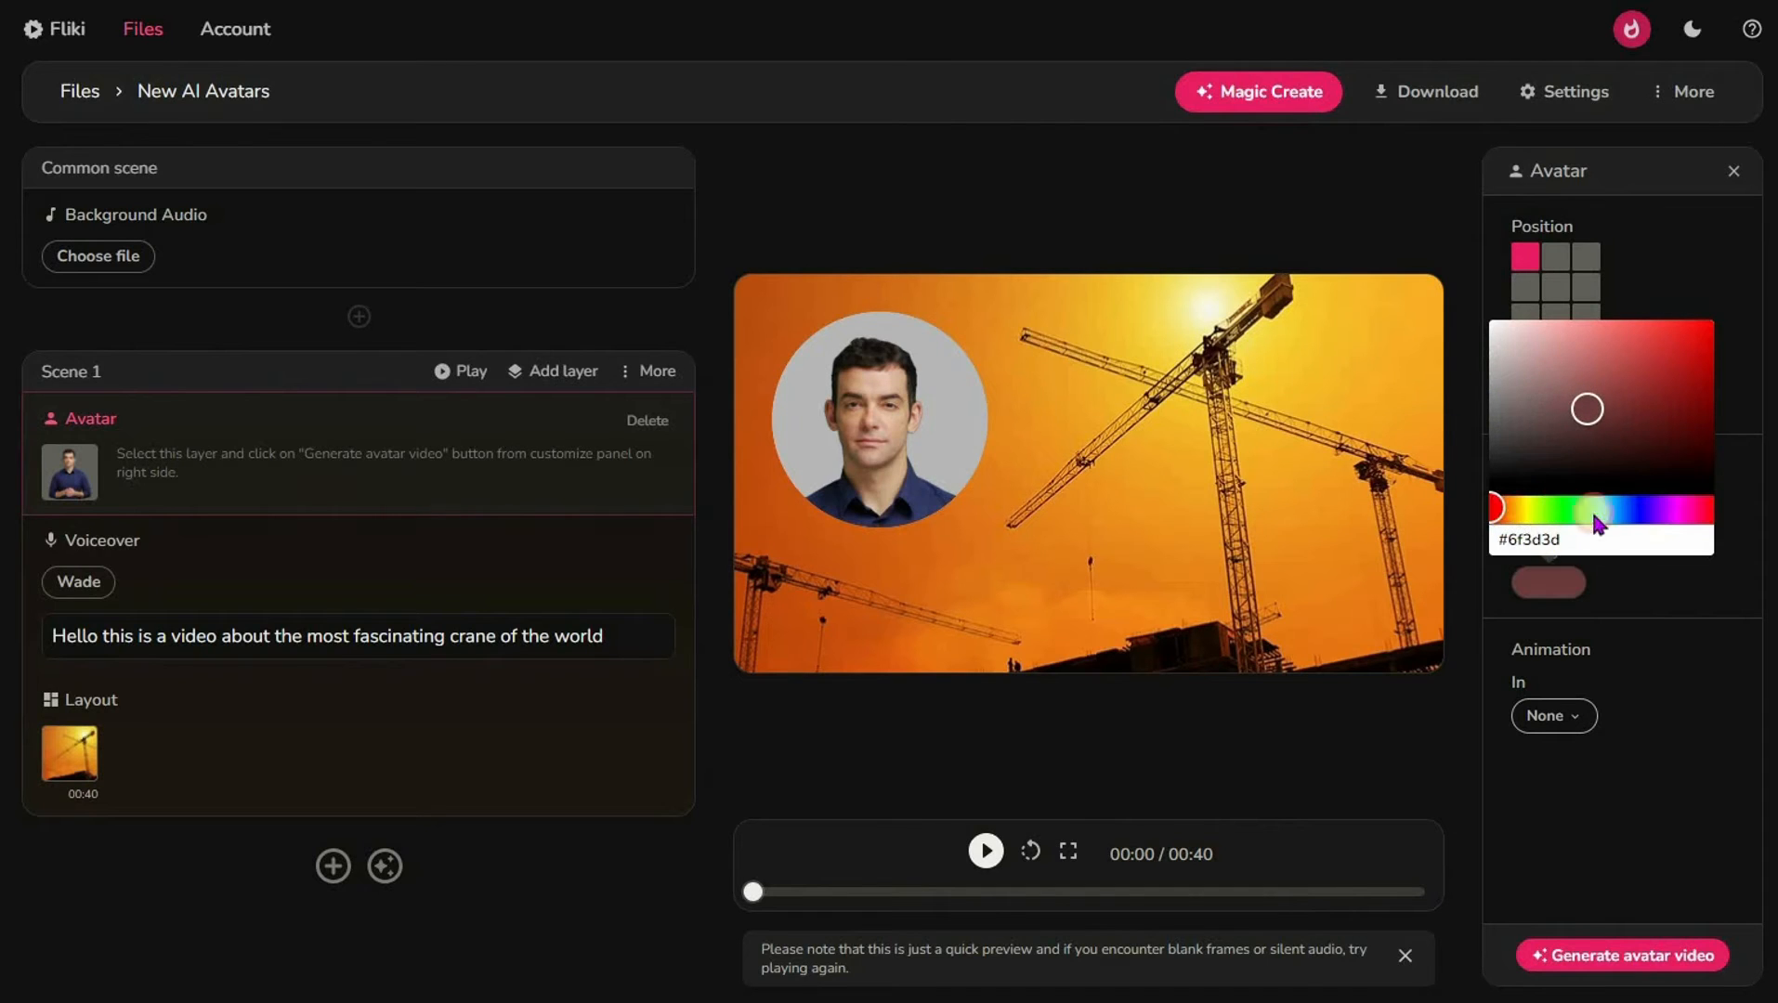
{"action": "left_click_drag", "start_coordinate": [1592, 508], "coordinate": [1625, 508]}
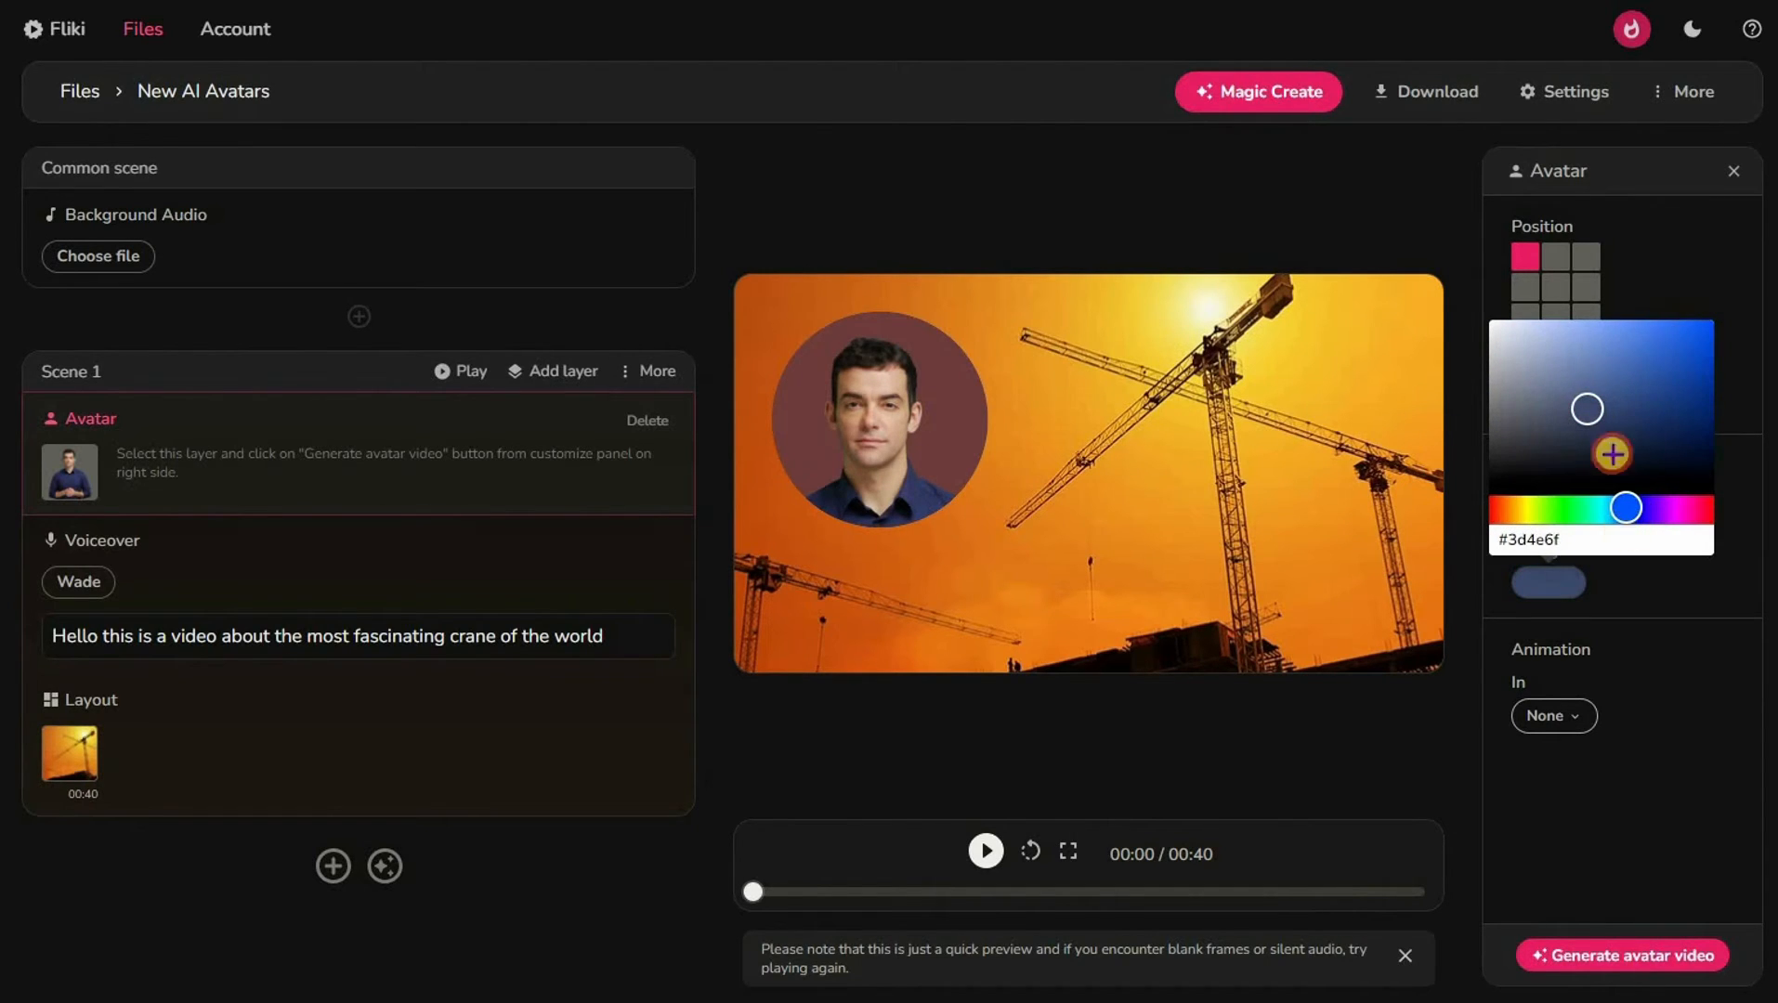
{"action": "mouse_move", "coordinate": [1631, 381]}
{"action": "left_mouse_down"}
{"action": "mouse_move", "coordinate": [1710, 377]}
{"action": "mouse_move", "coordinate": [1700, 363]}
{"action": "mouse_move", "coordinate": [1672, 379]}
{"action": "left_mouse_up"}
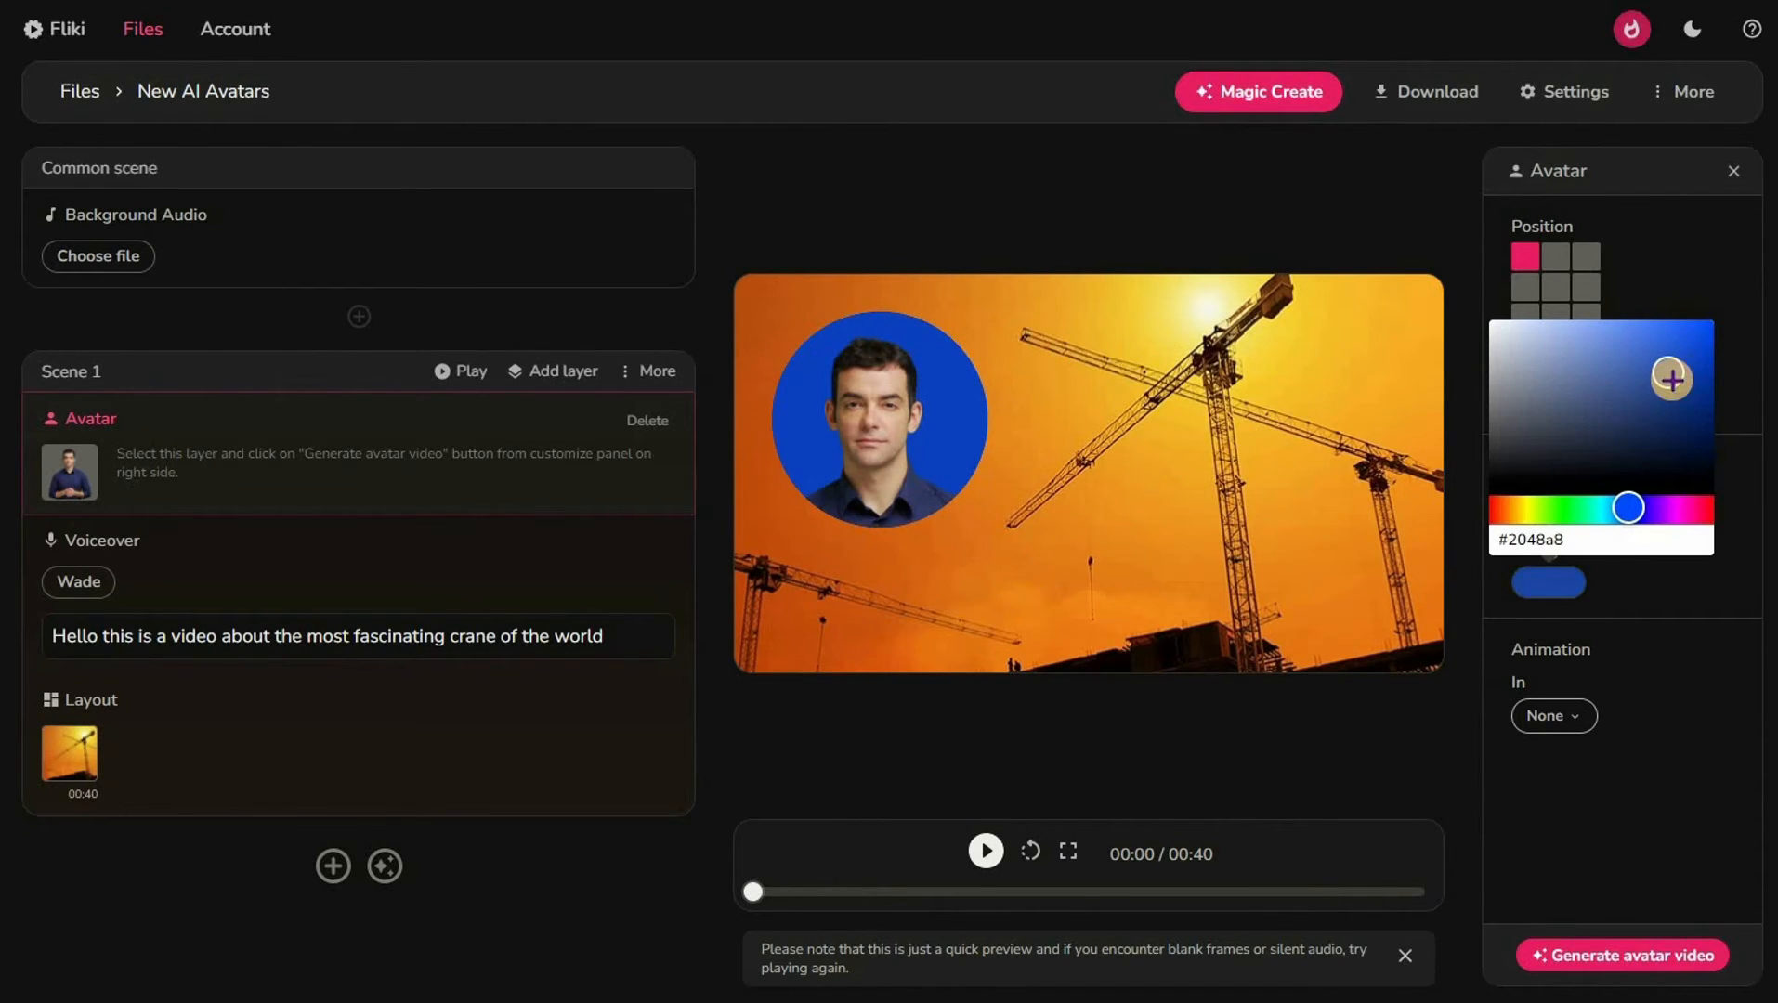
{"action": "left_click", "coordinate": [1684, 599]}
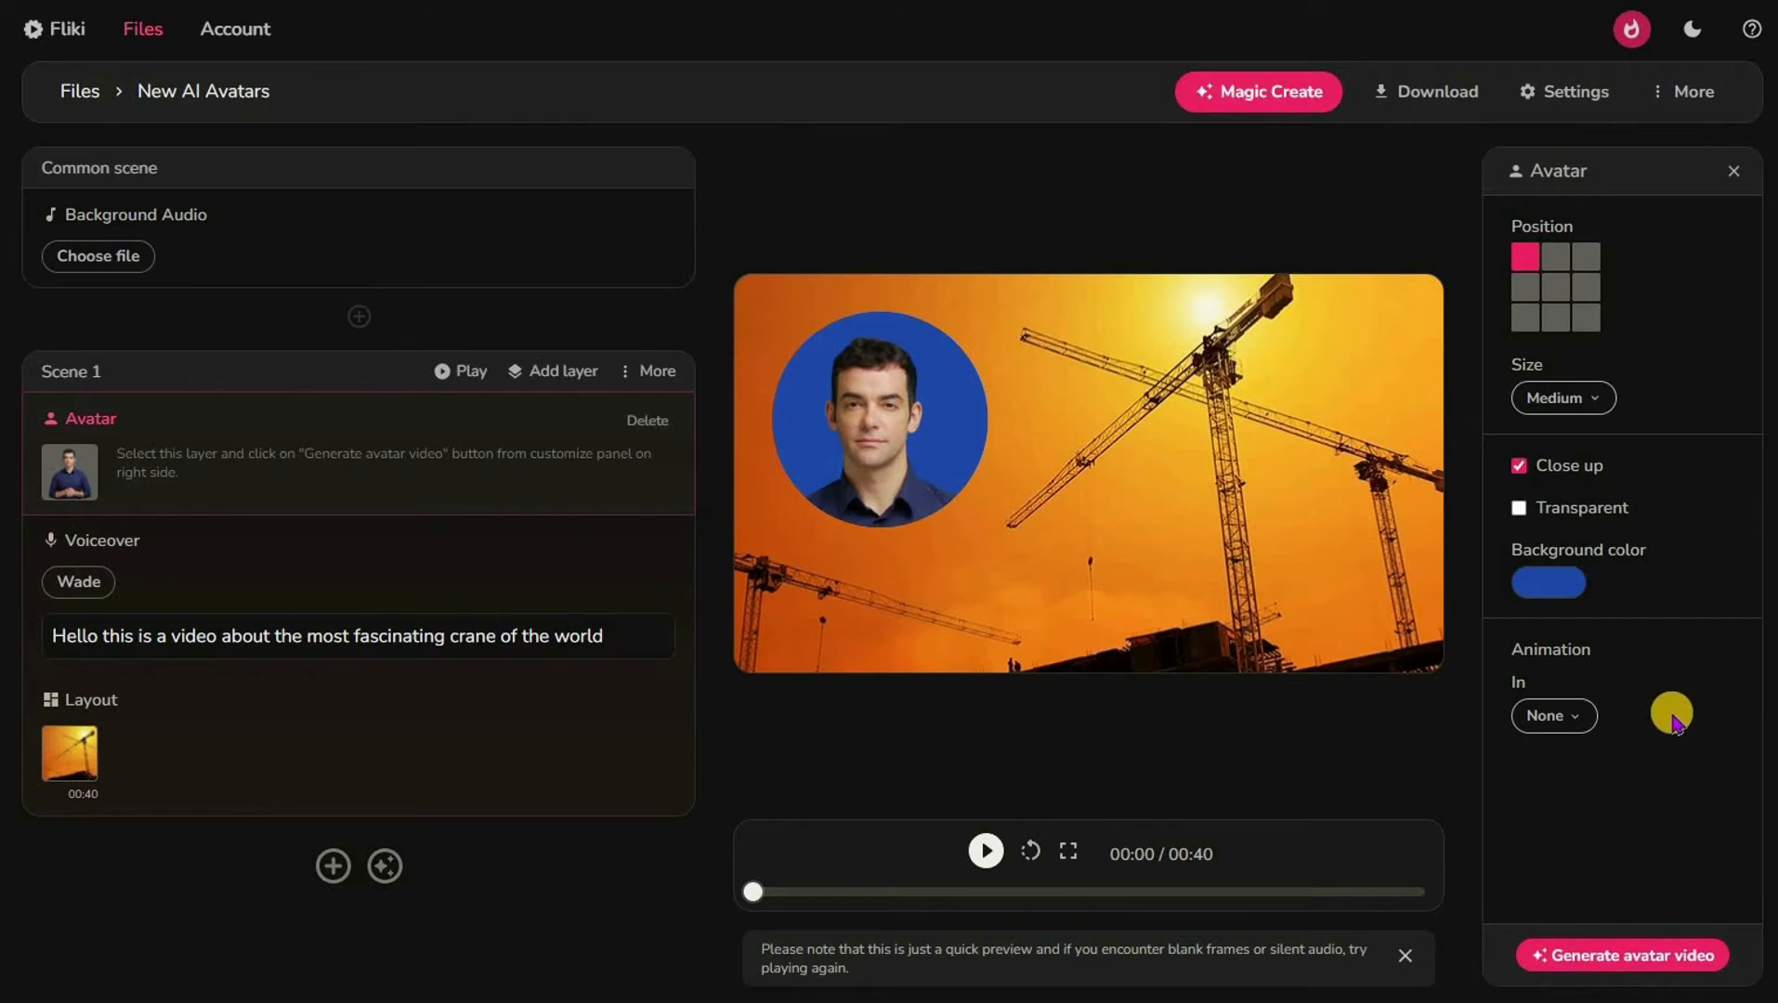
- Try to generate the avatar video for the current voiceover, and preview the scene
{"action": "left_click", "coordinate": [1599, 960]}
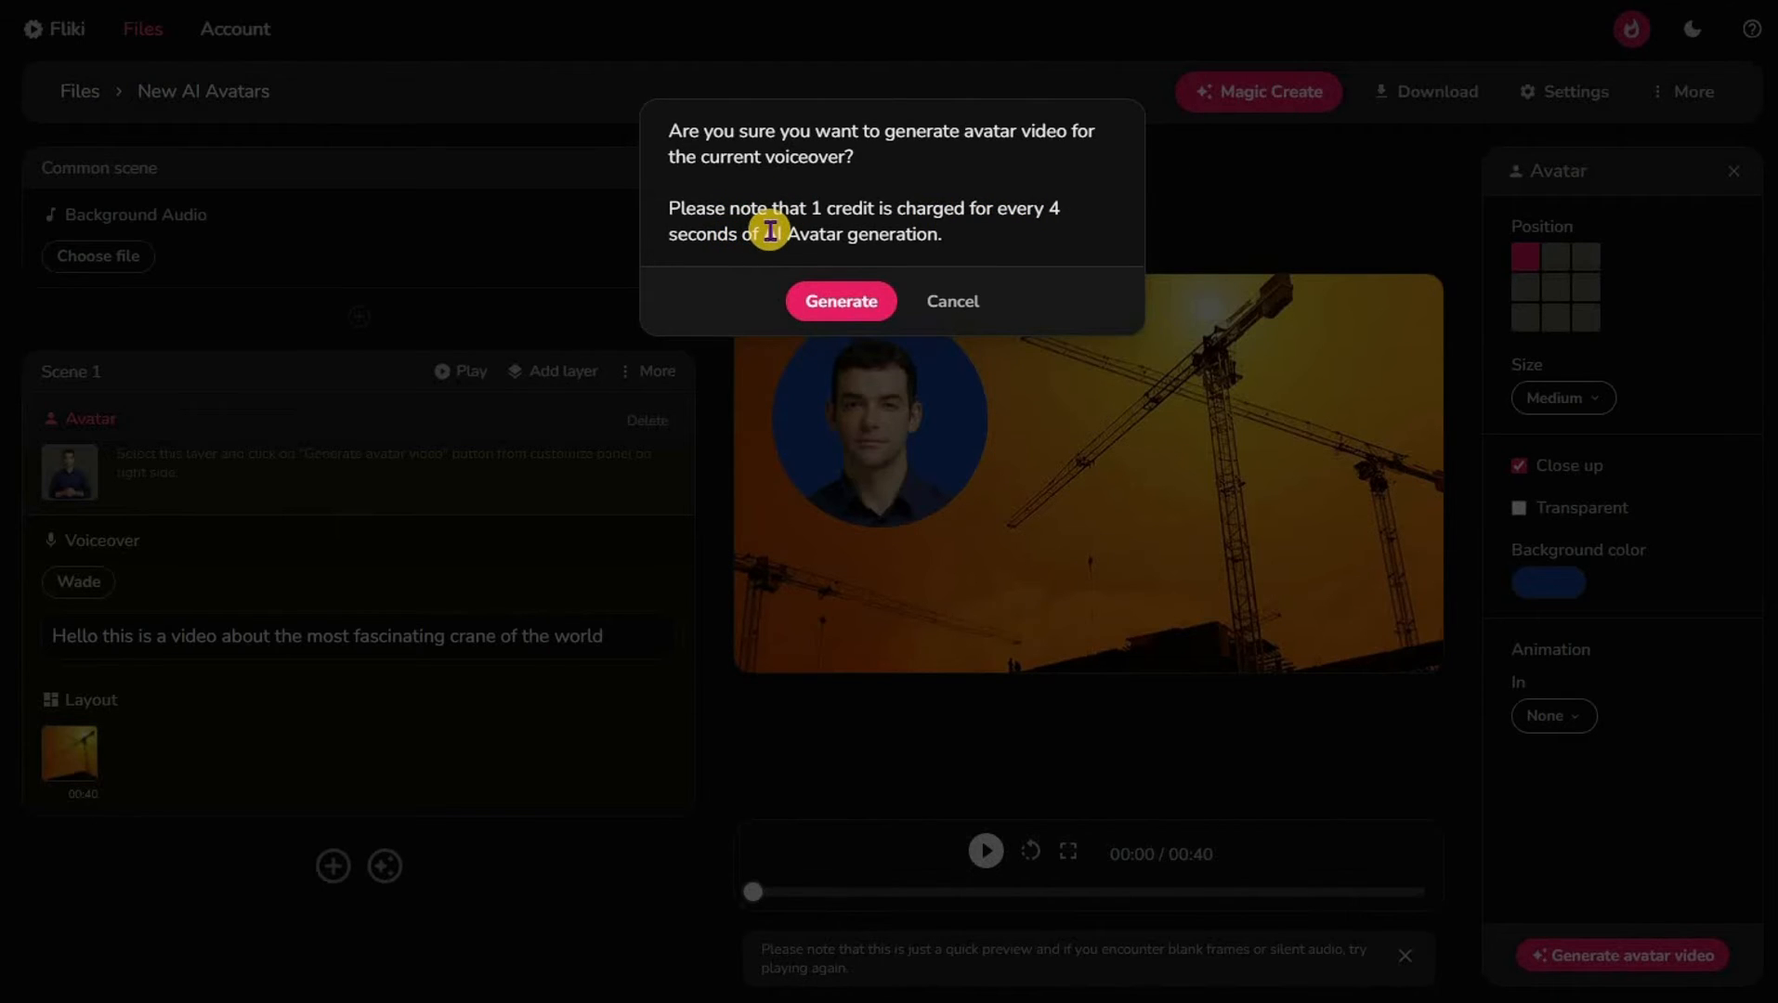
{"action": "left_click", "coordinate": [817, 295]}
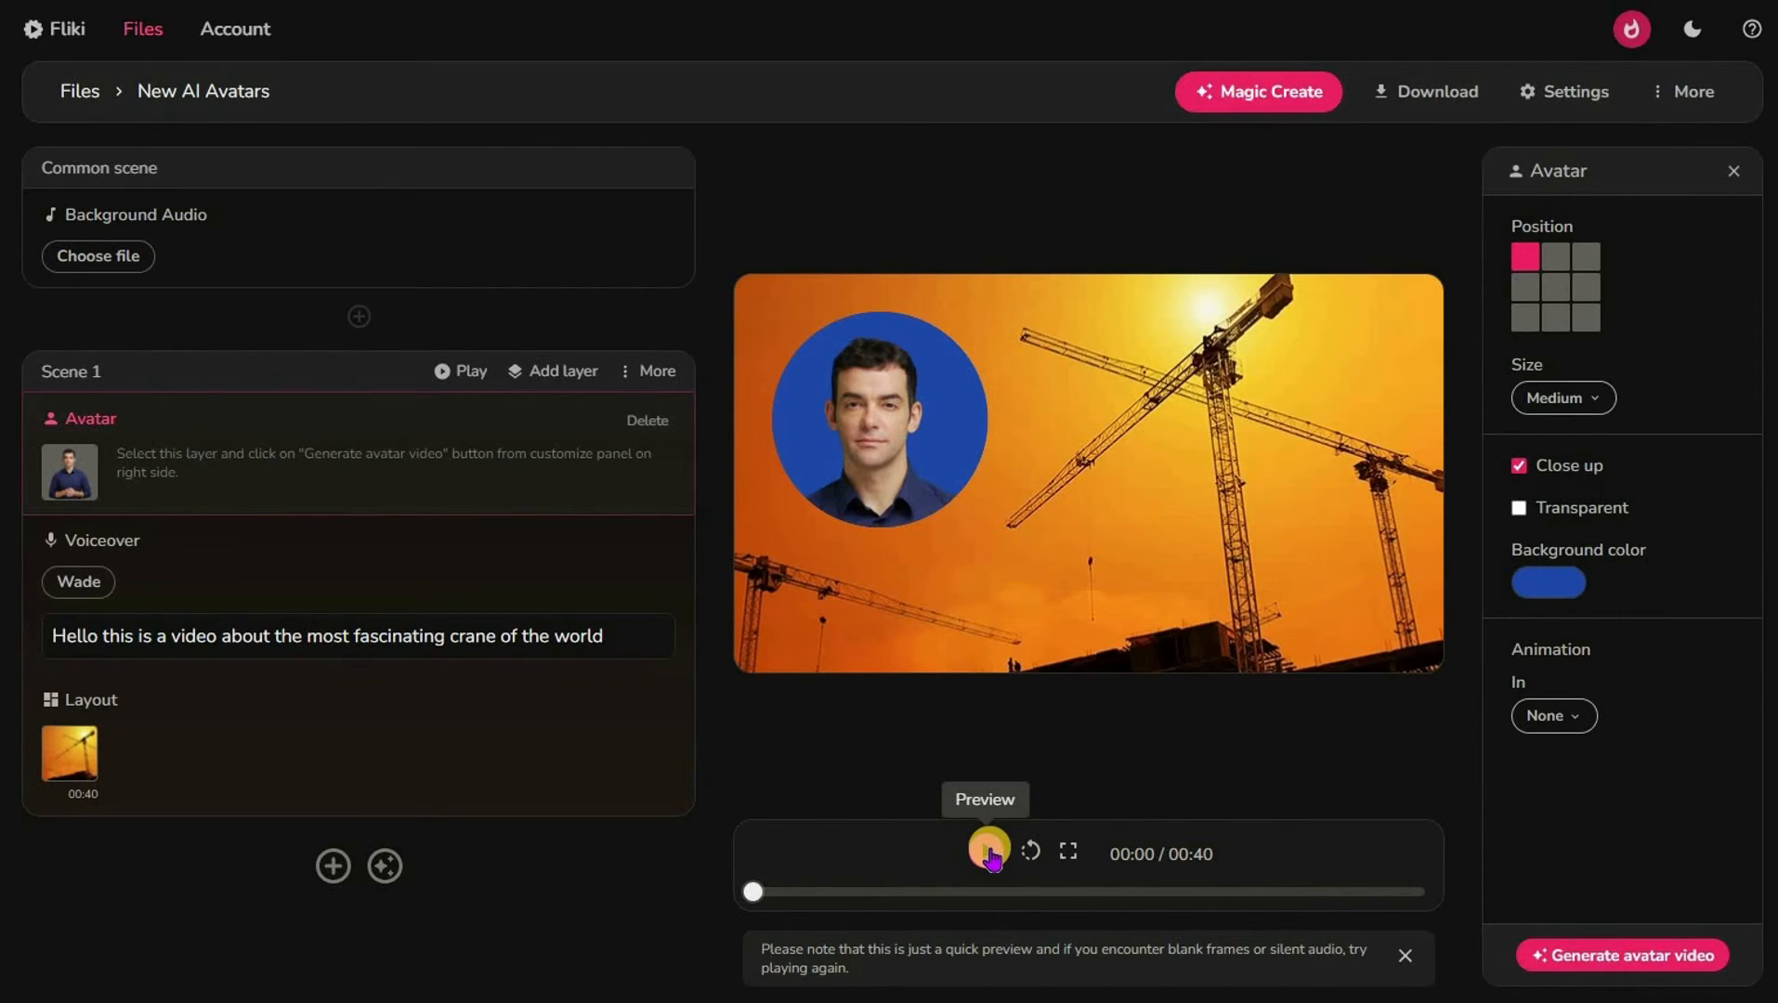
{"action": "left_click", "coordinate": [990, 851]}
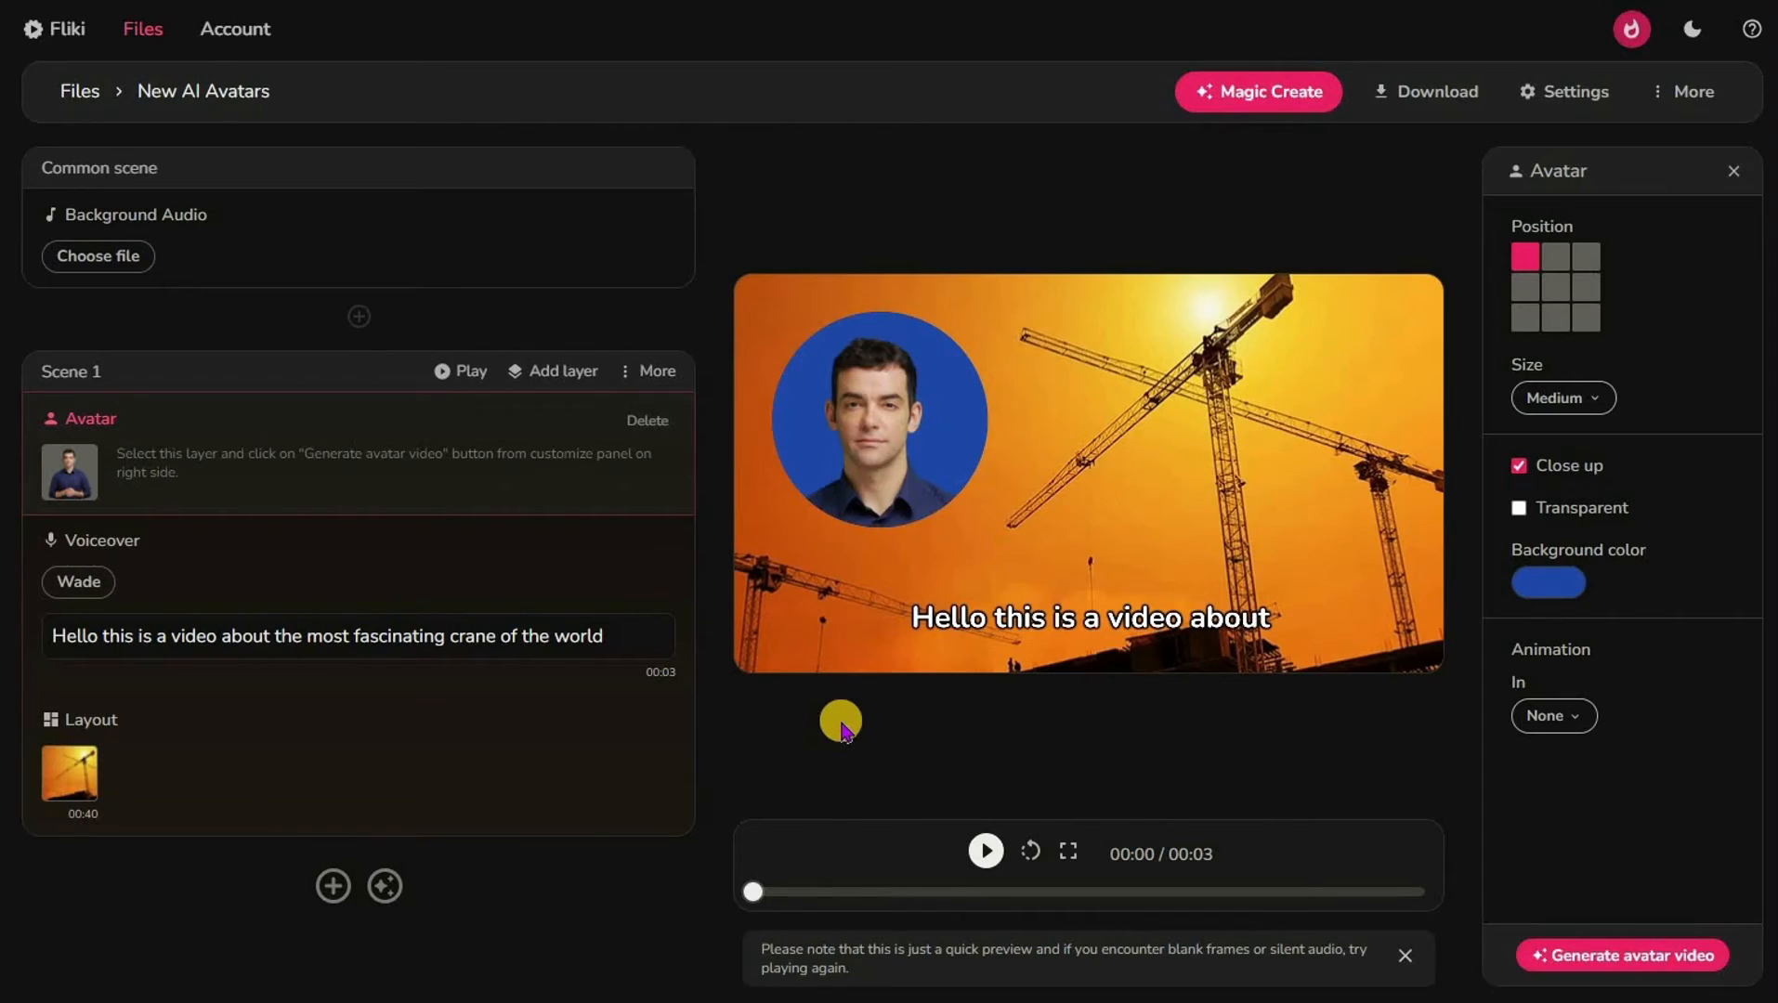
- Review the Scene 1 voiceover layer's subtitle settings and turn the subtitle off
{"action": "left_click", "coordinate": [522, 650]}
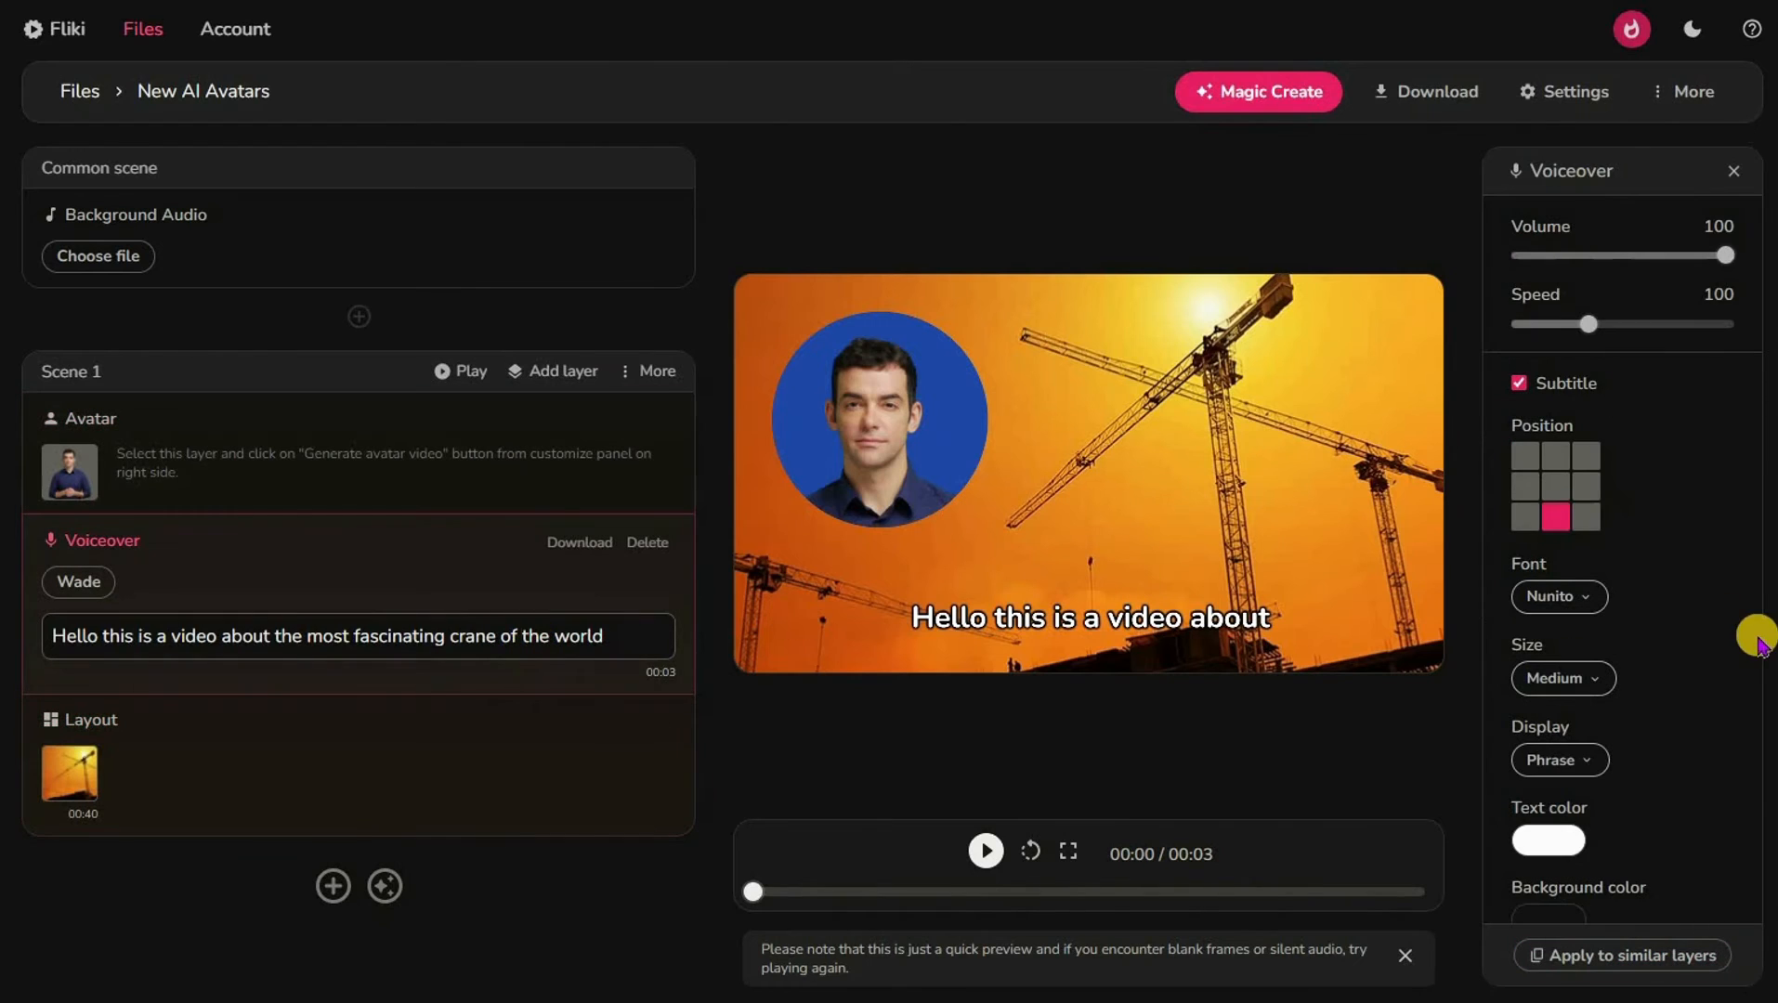
{"action": "scroll", "coordinate": [1685, 655], "scroll_direction": "down", "scroll_amount": 3}
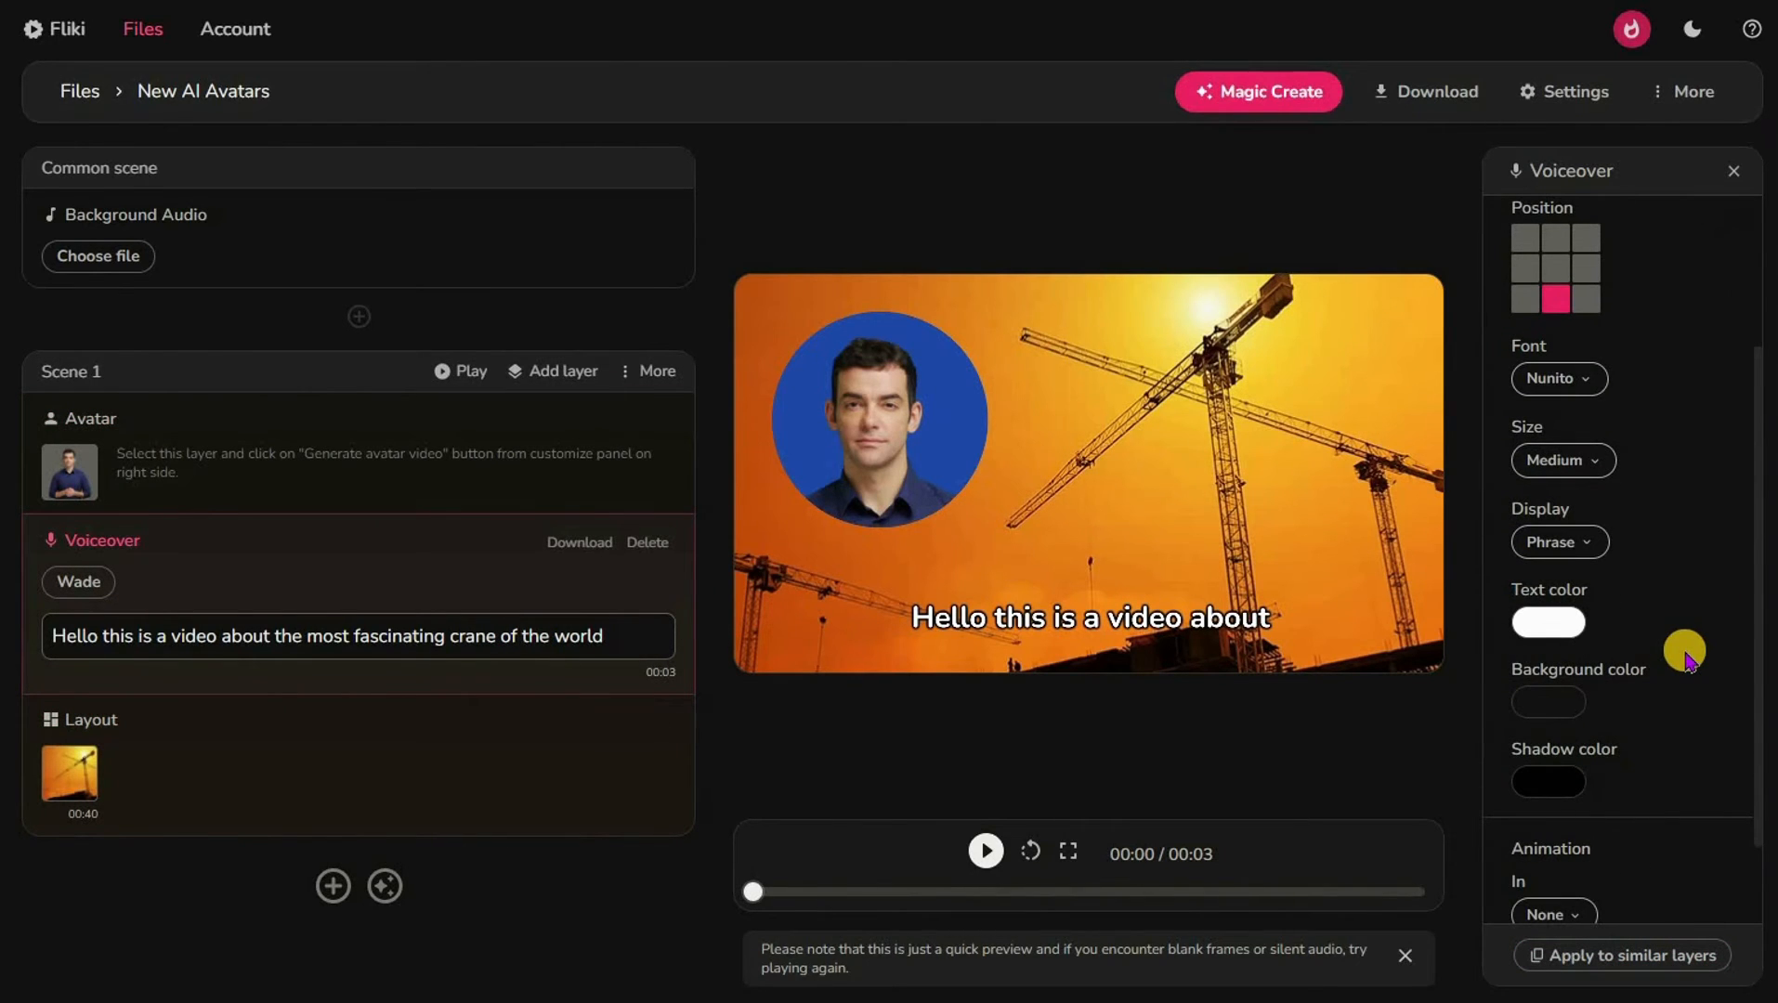
{"action": "scroll", "coordinate": [1685, 655], "scroll_direction": "down", "scroll_amount": 2}
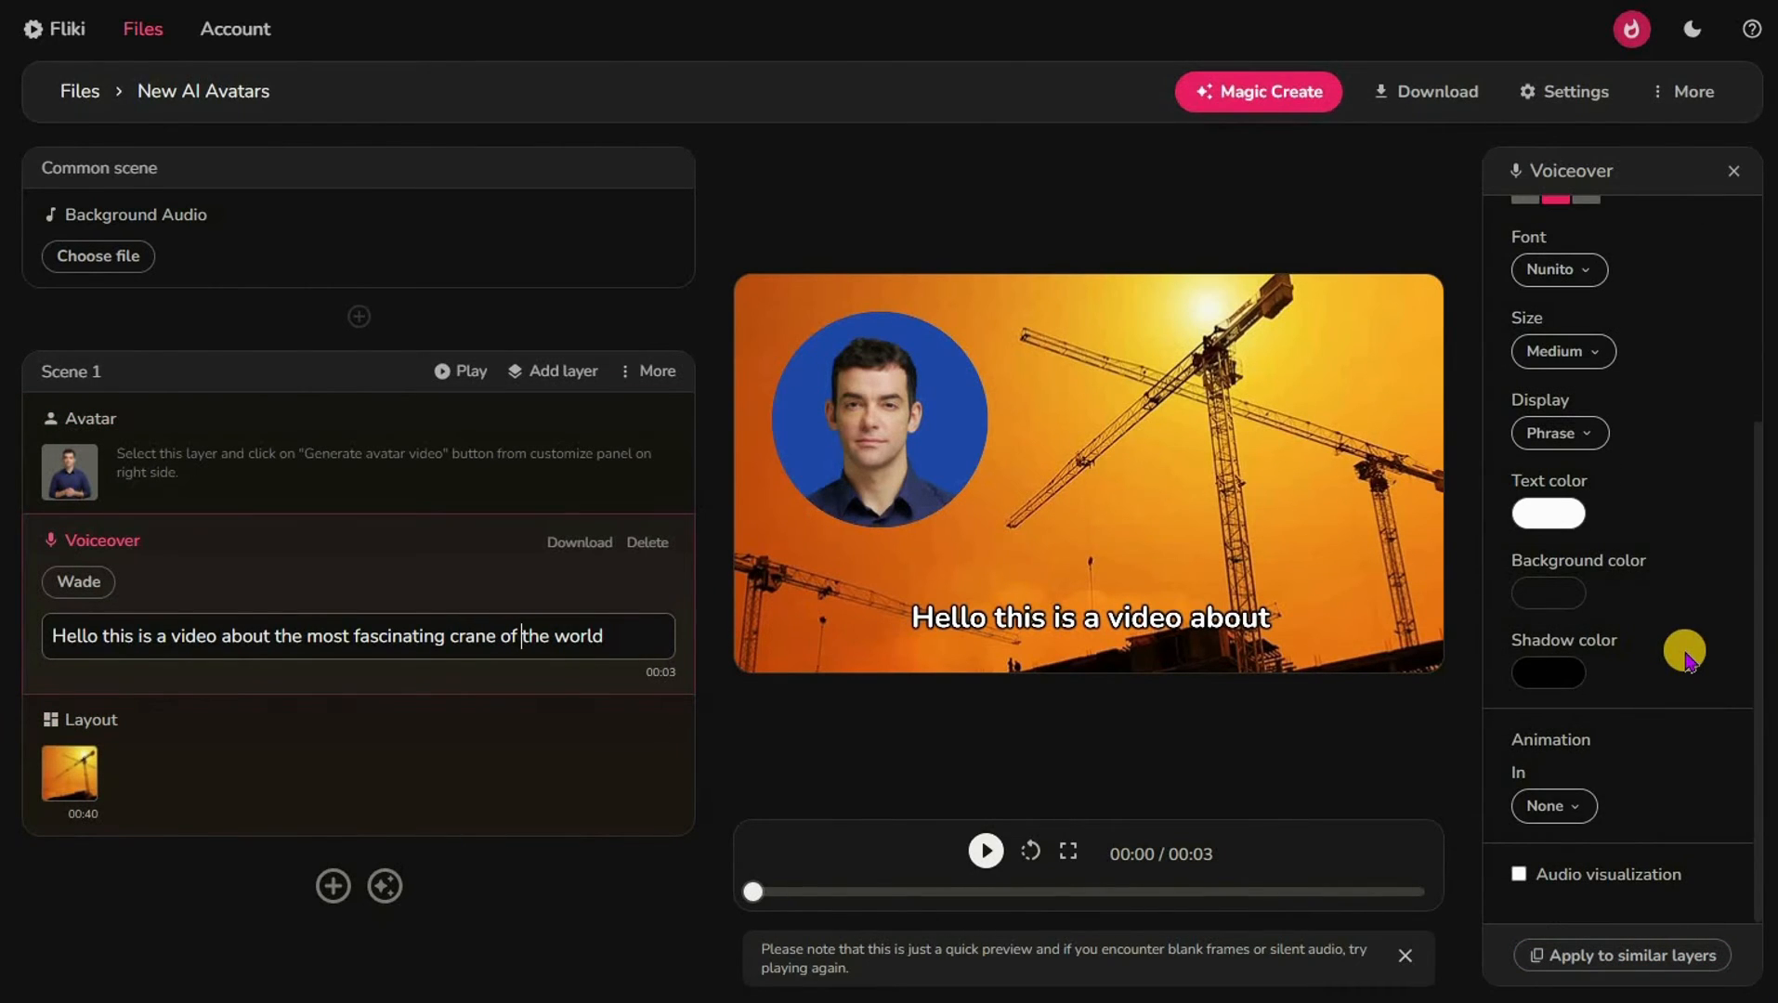
{"action": "scroll", "coordinate": [1685, 654], "scroll_direction": "up", "scroll_amount": 2}
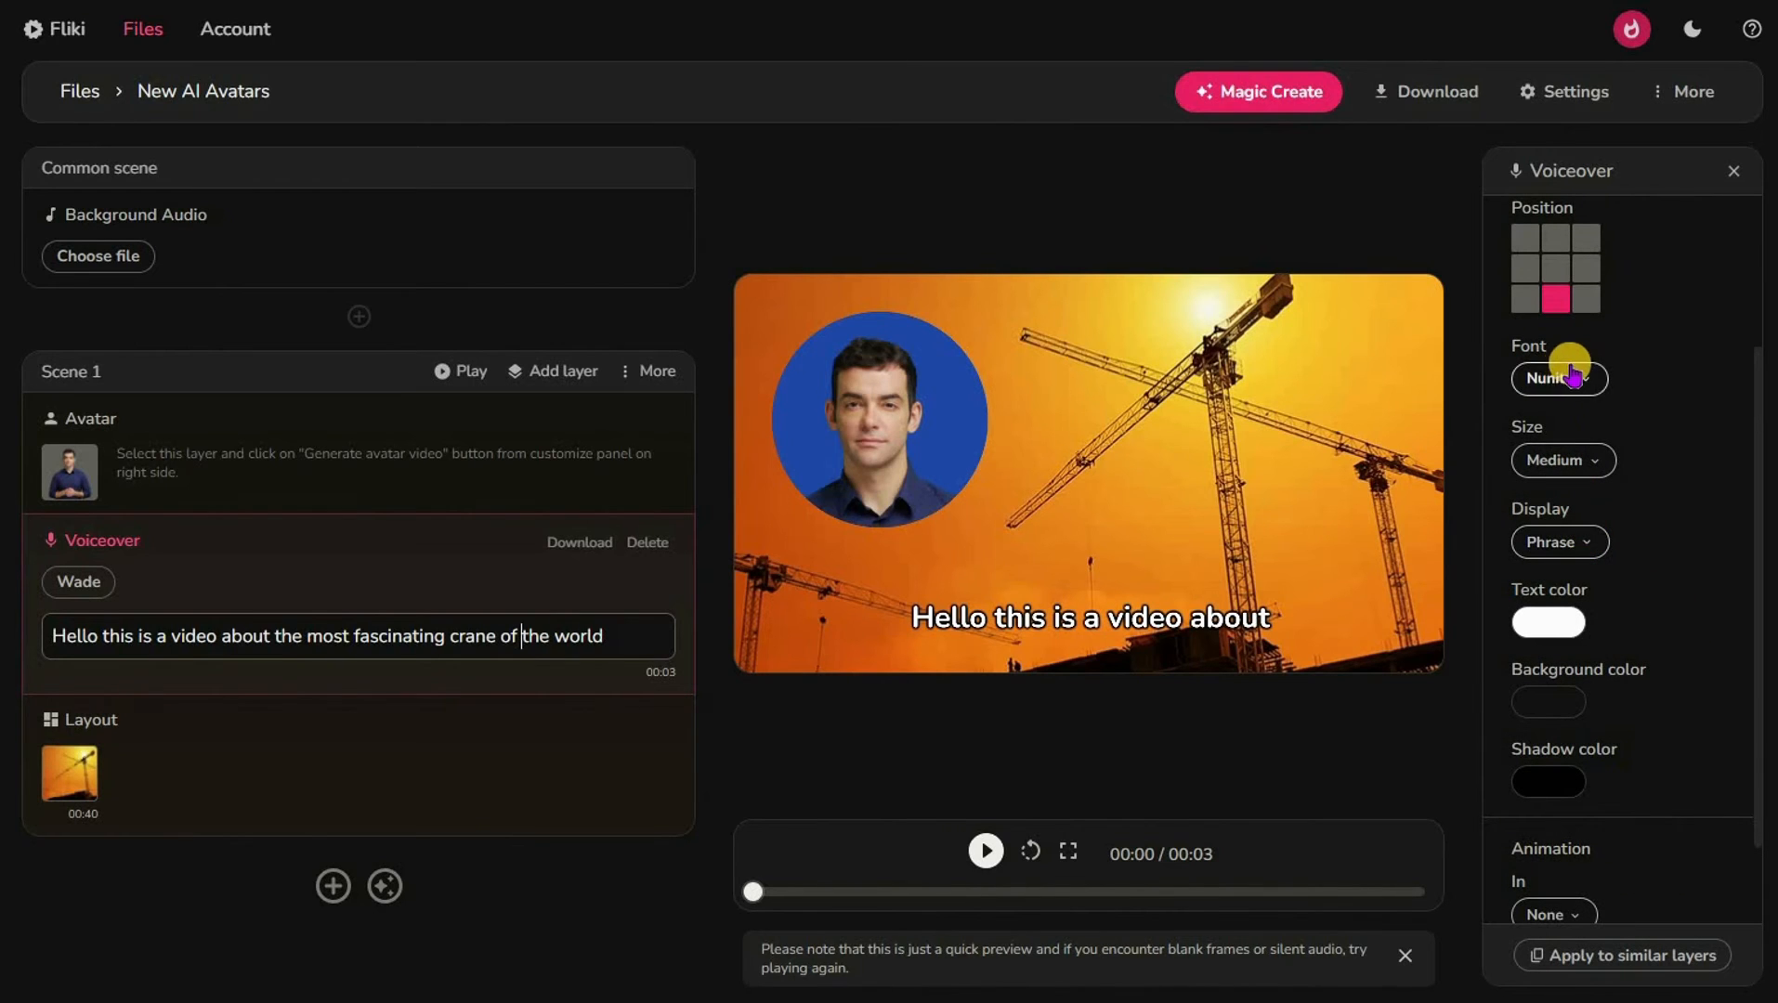
{"action": "scroll", "coordinate": [1571, 376], "scroll_direction": "up", "scroll_amount": 3}
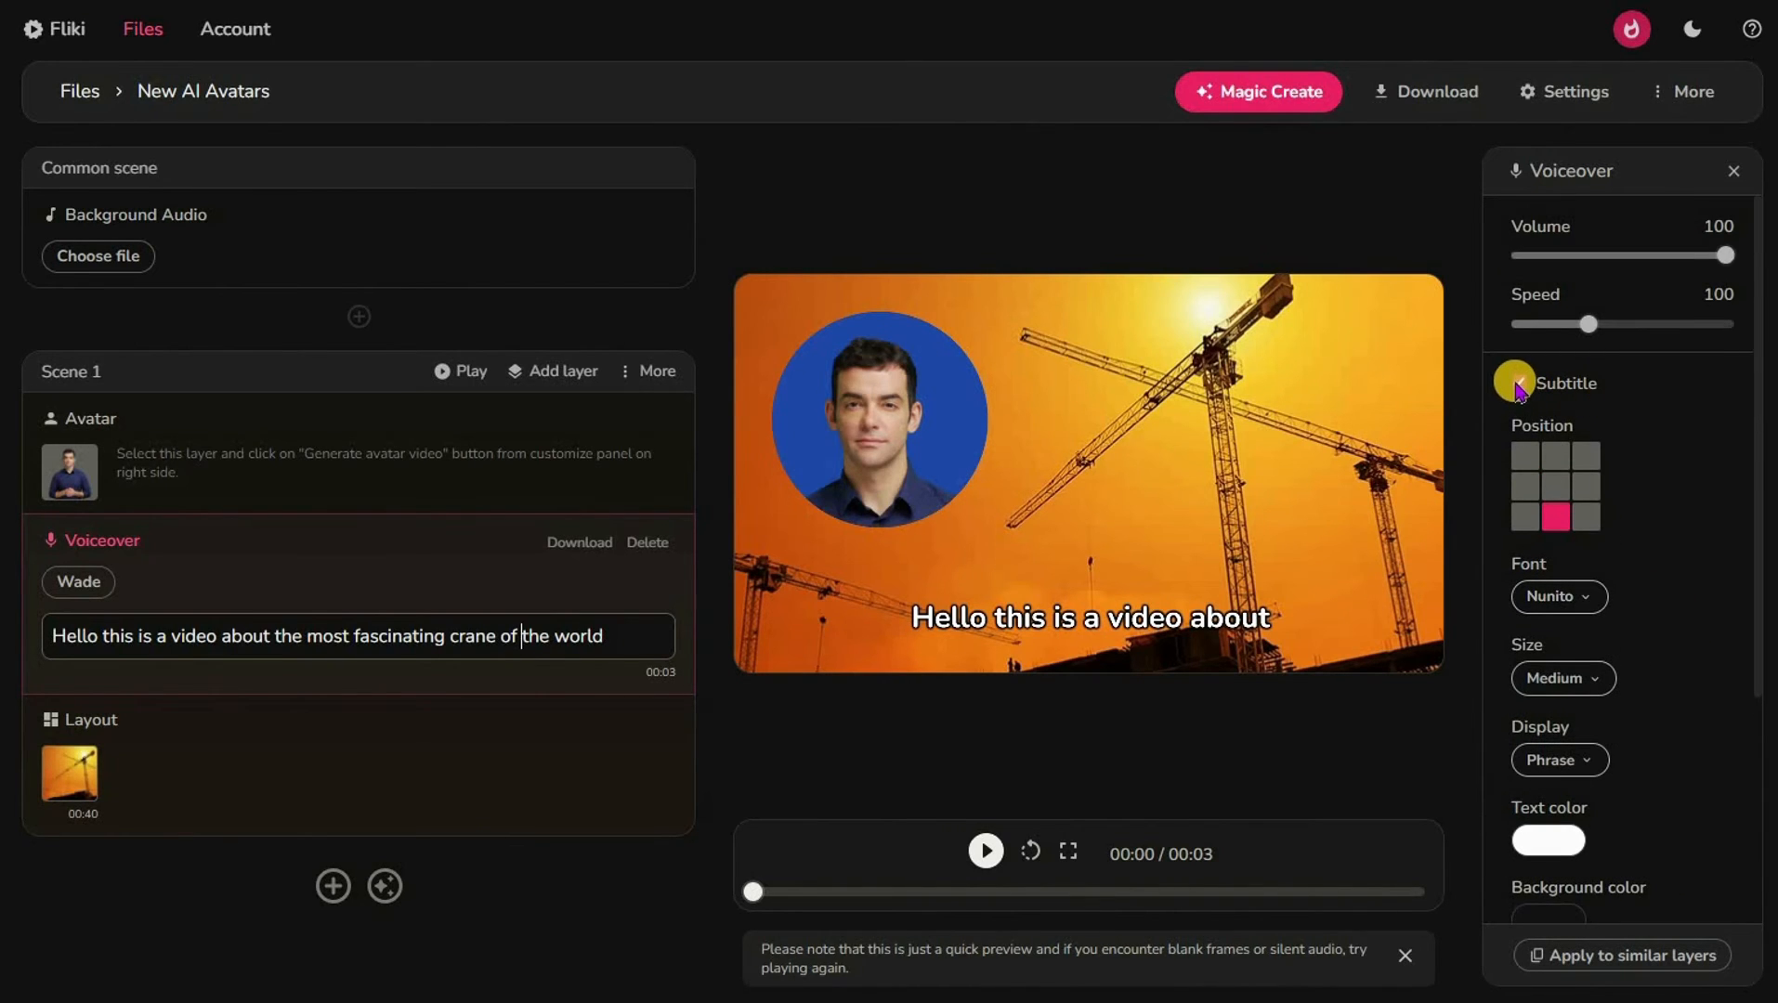
{"action": "left_click", "coordinate": [1518, 384]}
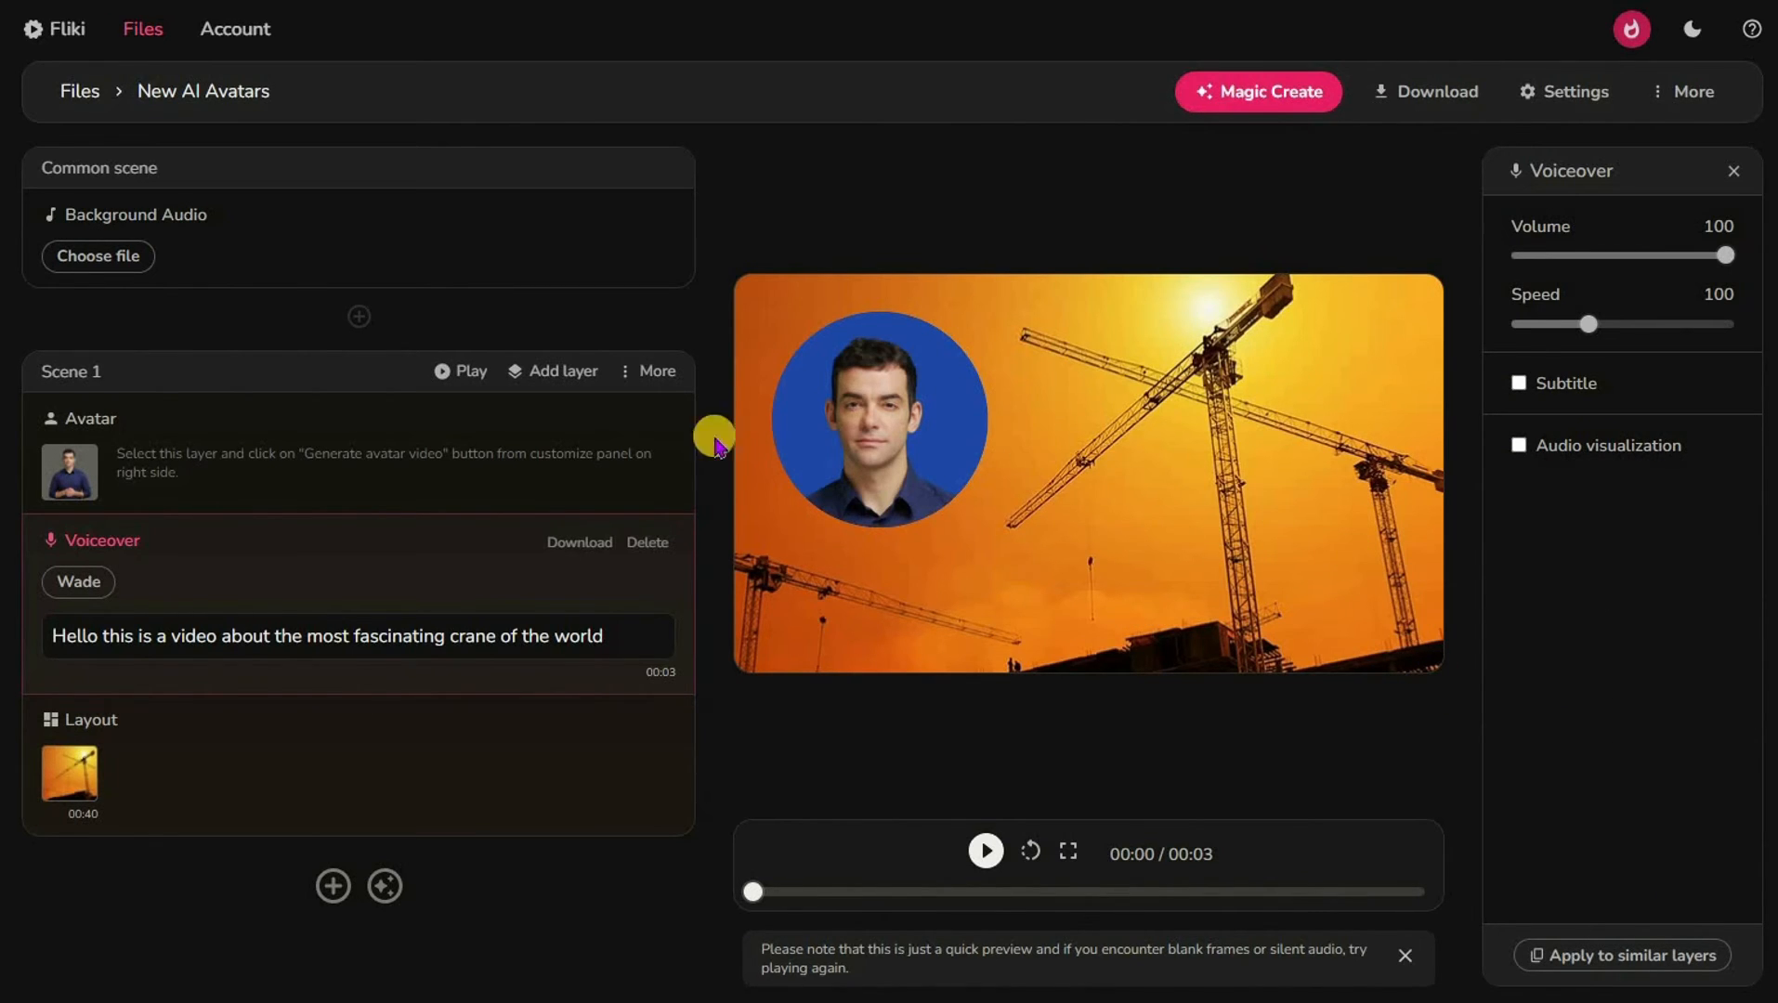
- Generate the avatar video for the Scene 1 avatar layer using the current voiceover
{"action": "left_click", "coordinate": [390, 475]}
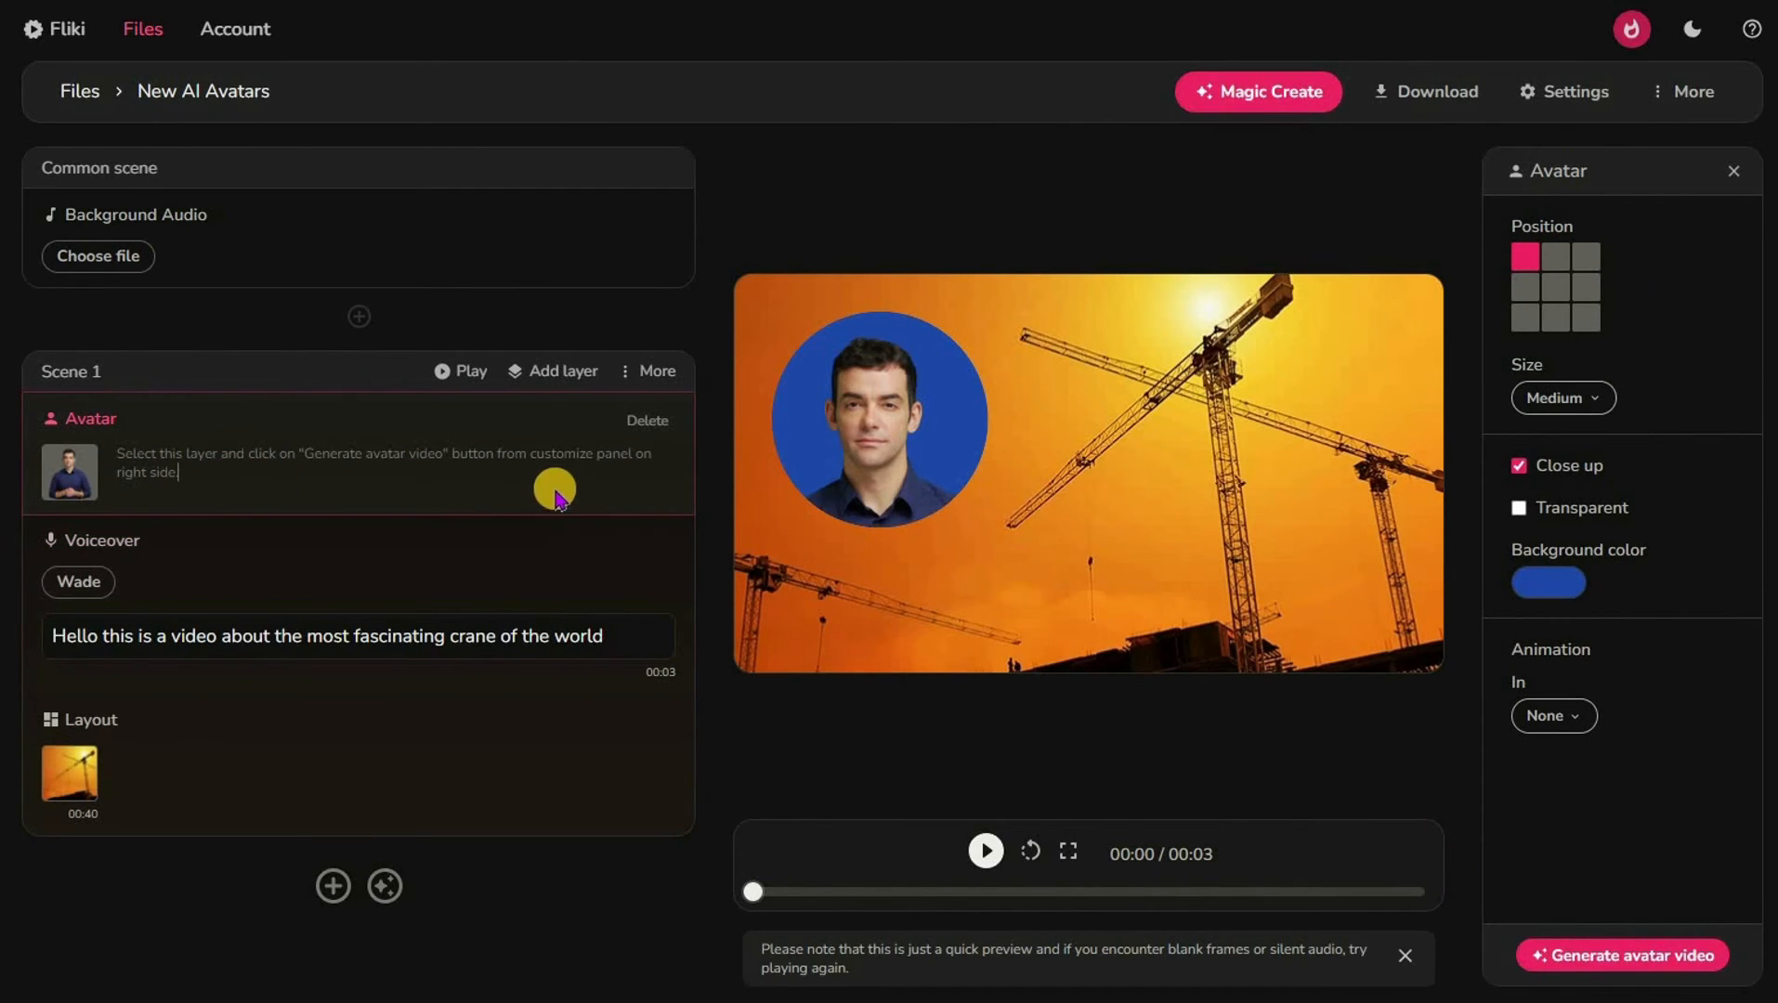
{"action": "left_click", "coordinate": [1617, 957]}
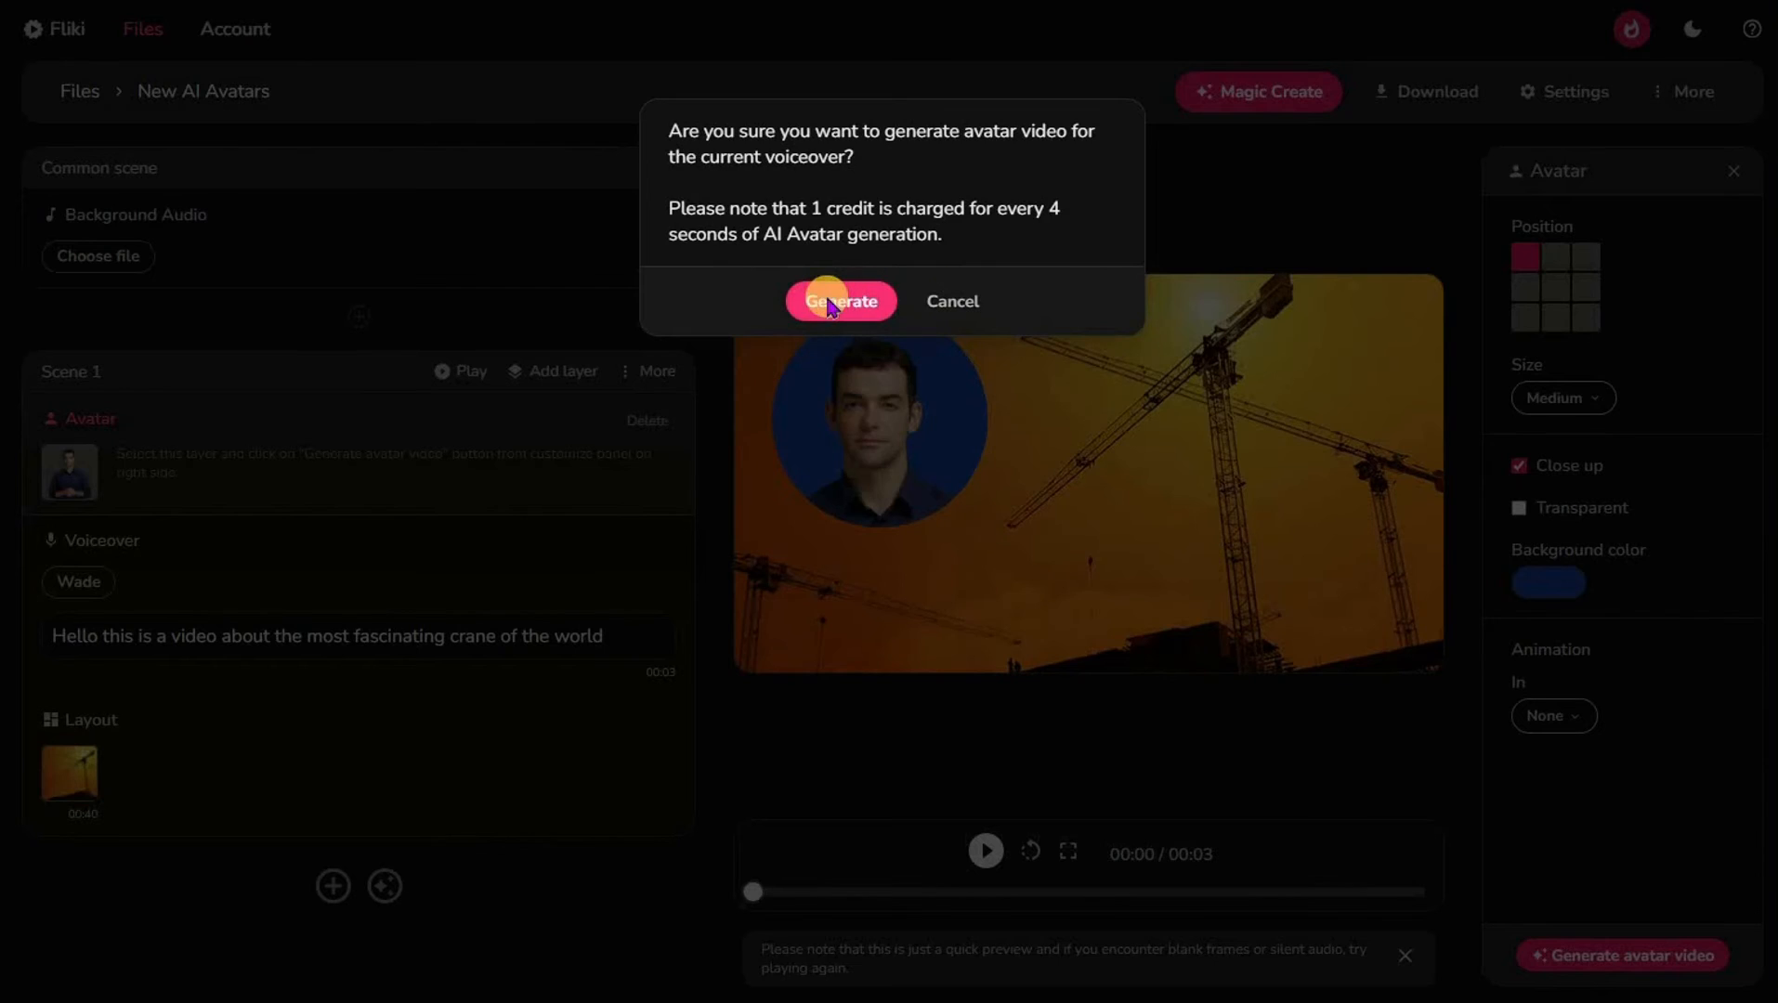
{"action": "left_click", "coordinate": [830, 304]}
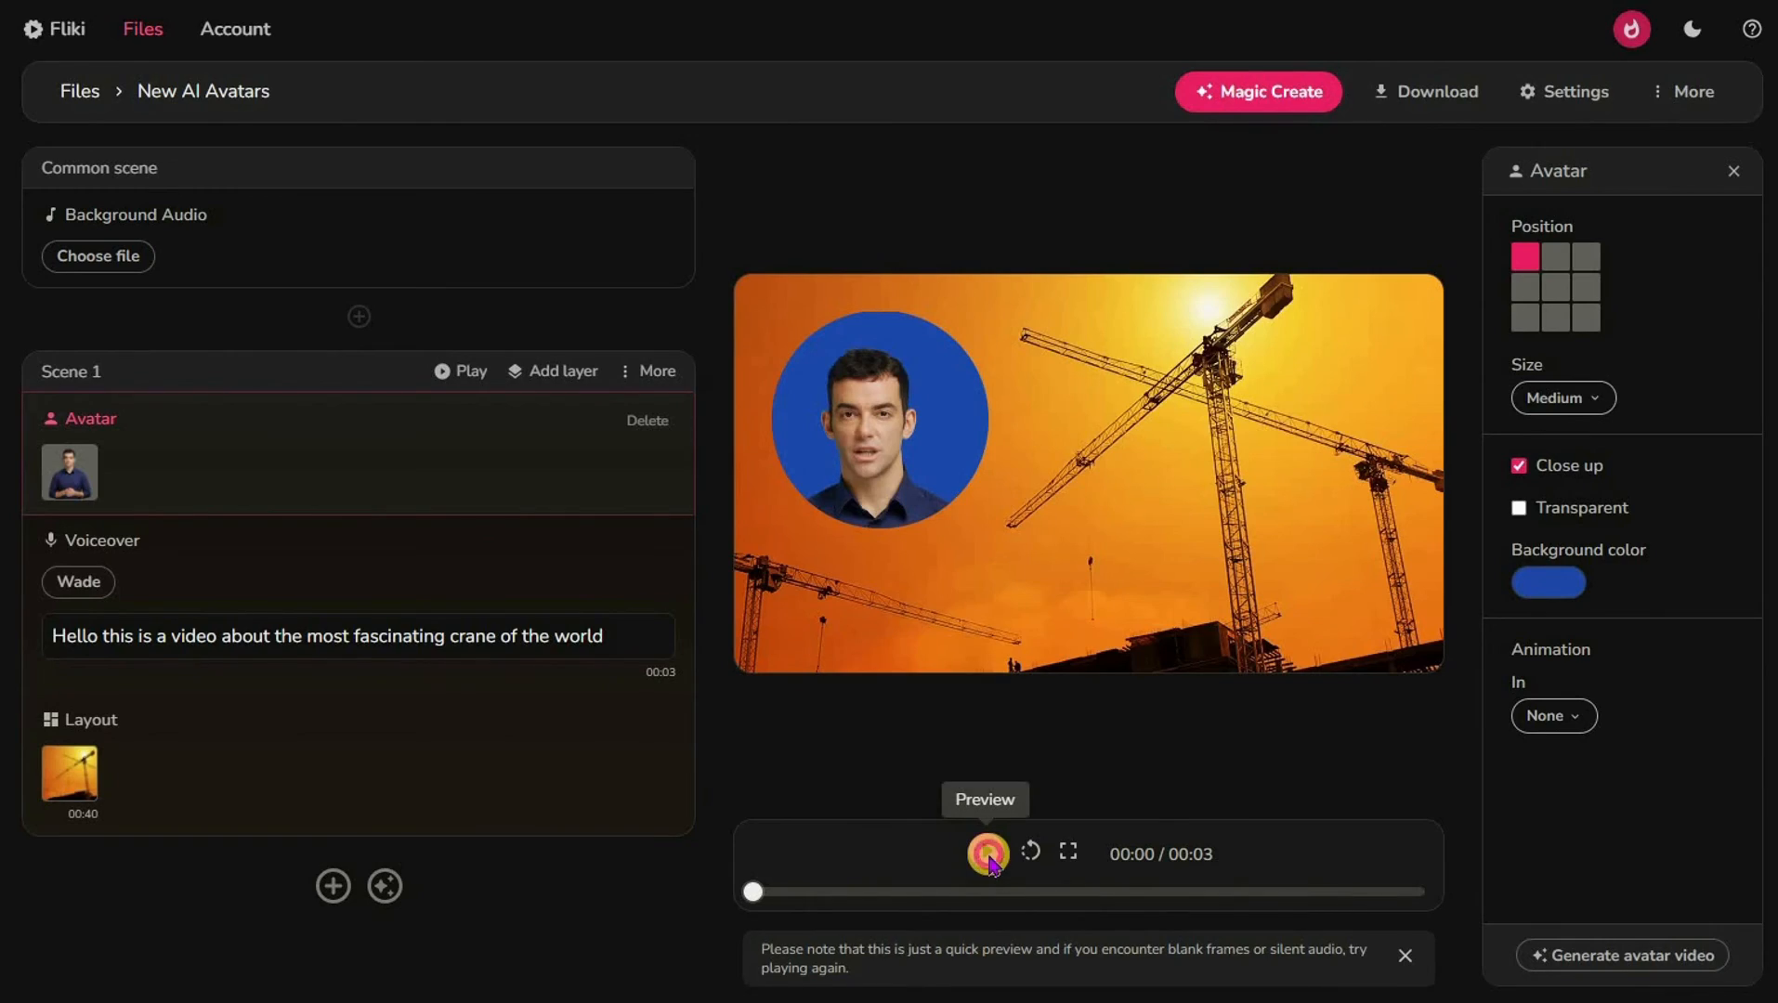
- Play the preview of the scene with the generated talking avatar
{"action": "left_click", "coordinate": [985, 857]}
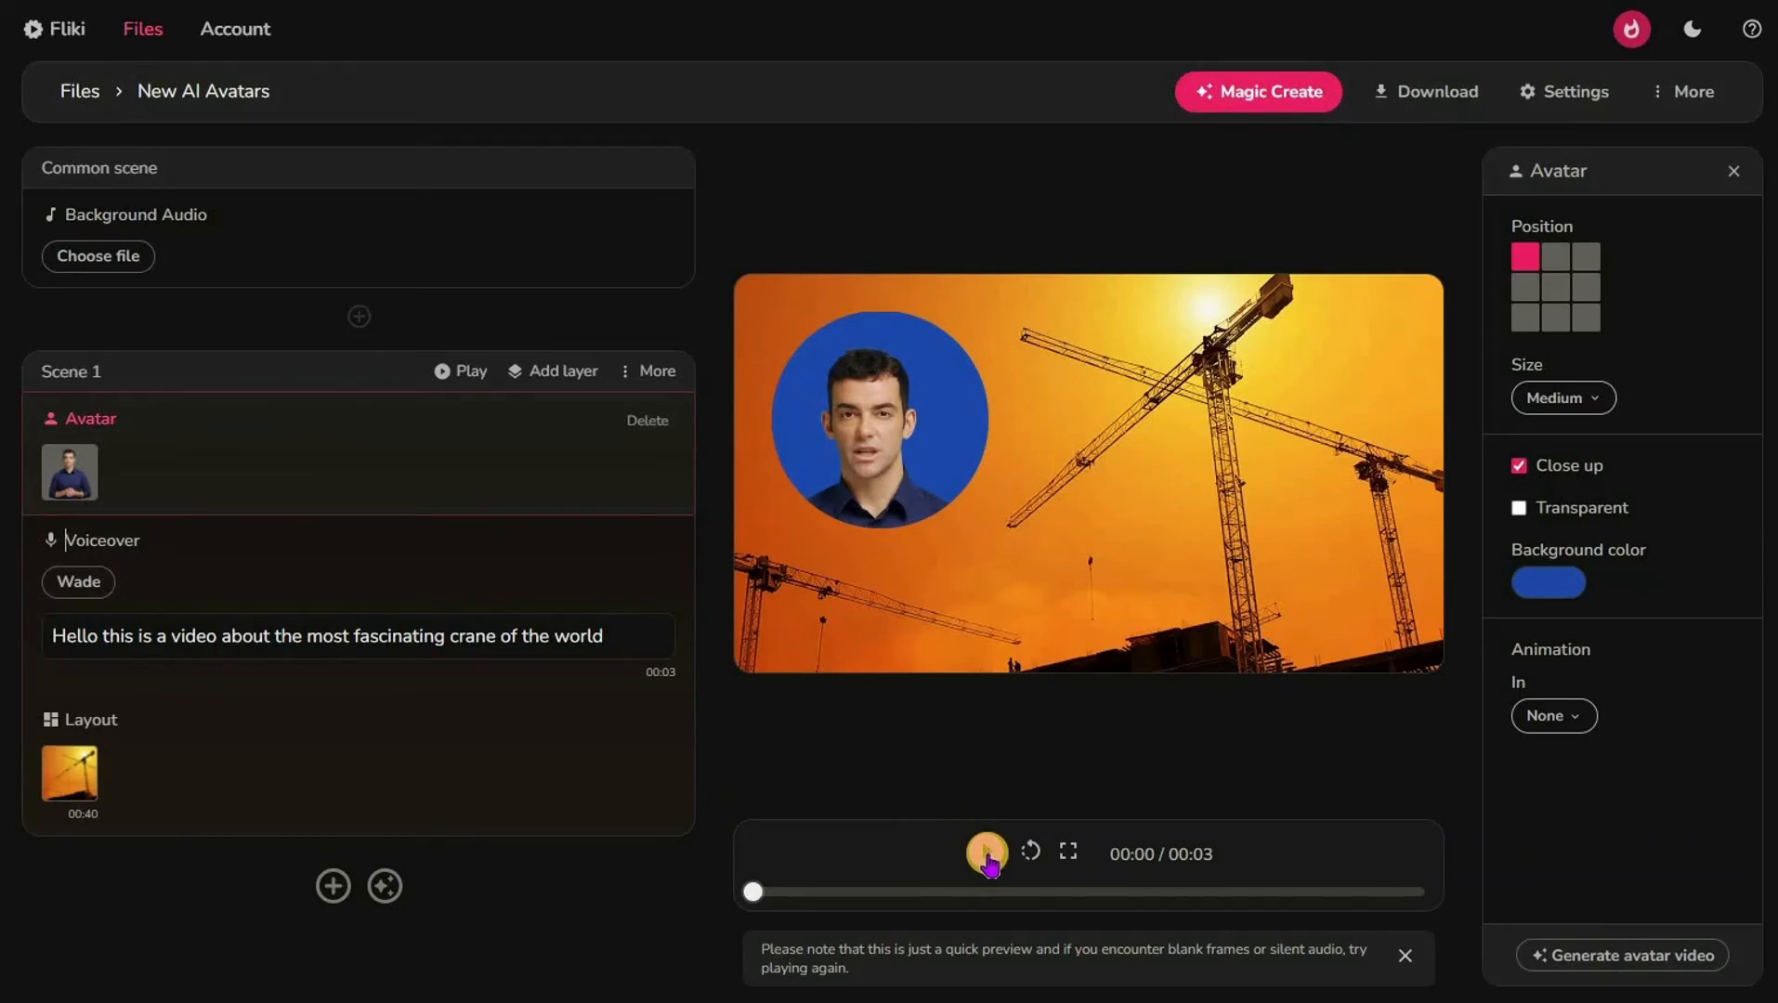
{"action": "left_click", "coordinate": [986, 855]}
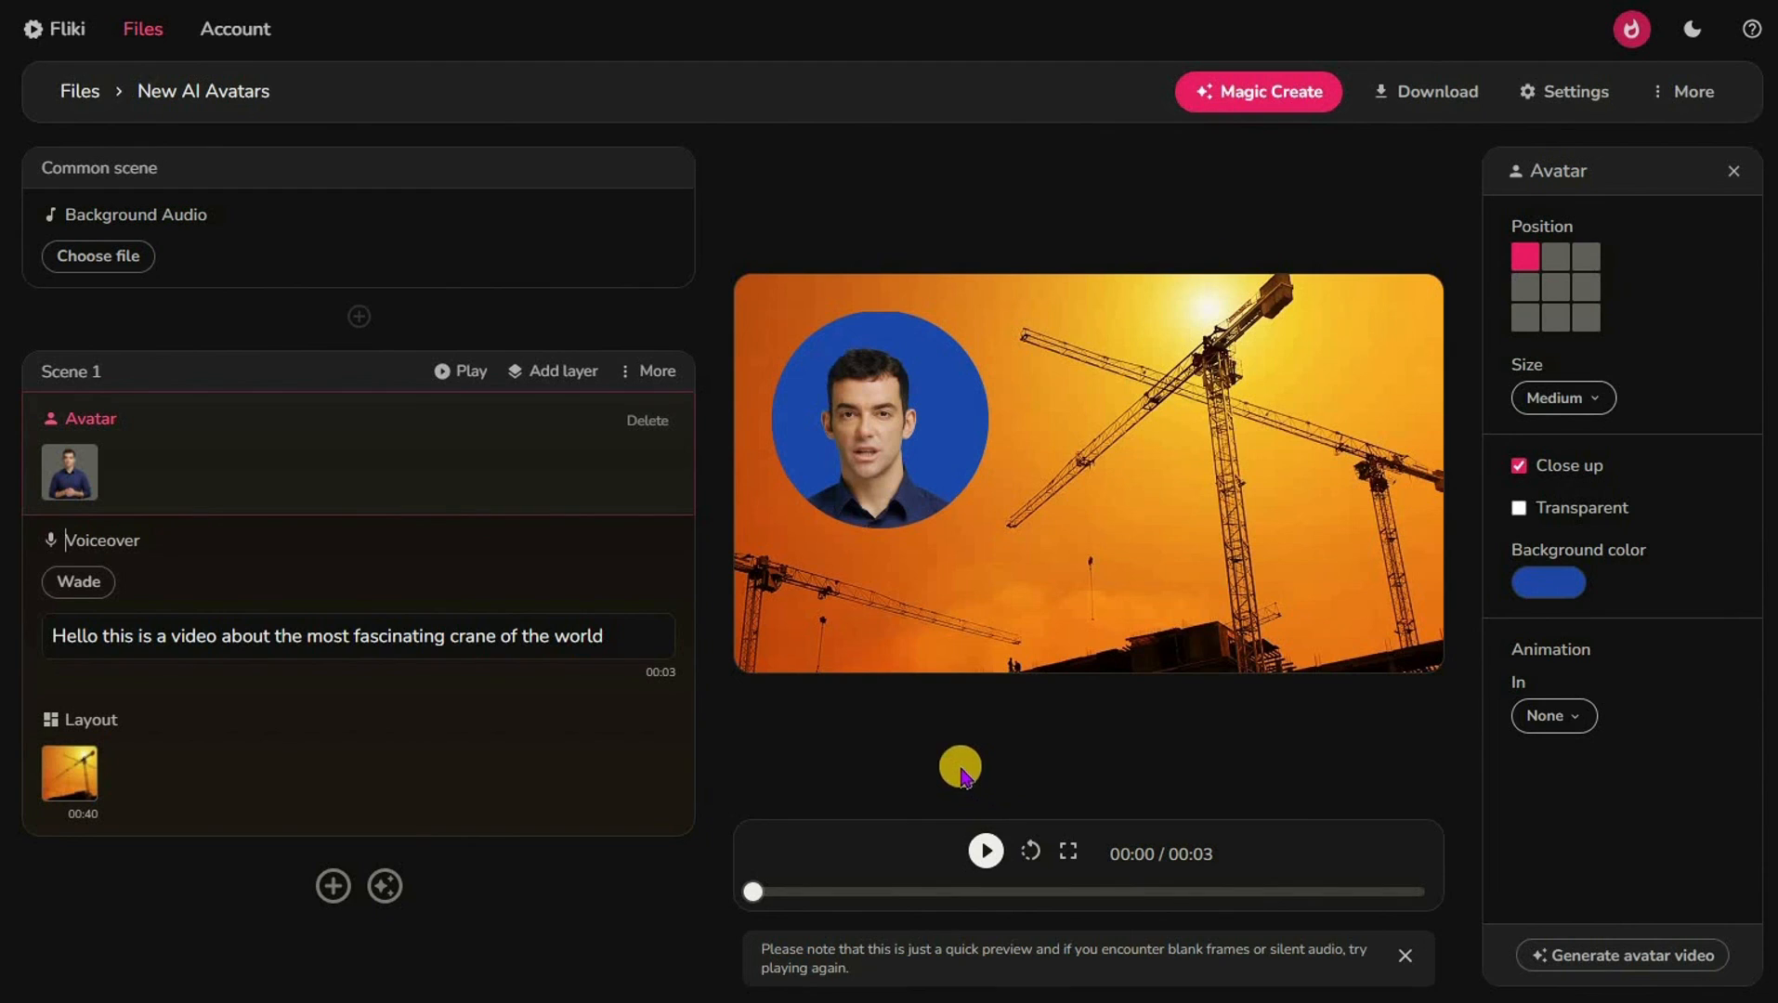
{"action": "left_click", "coordinate": [985, 850]}
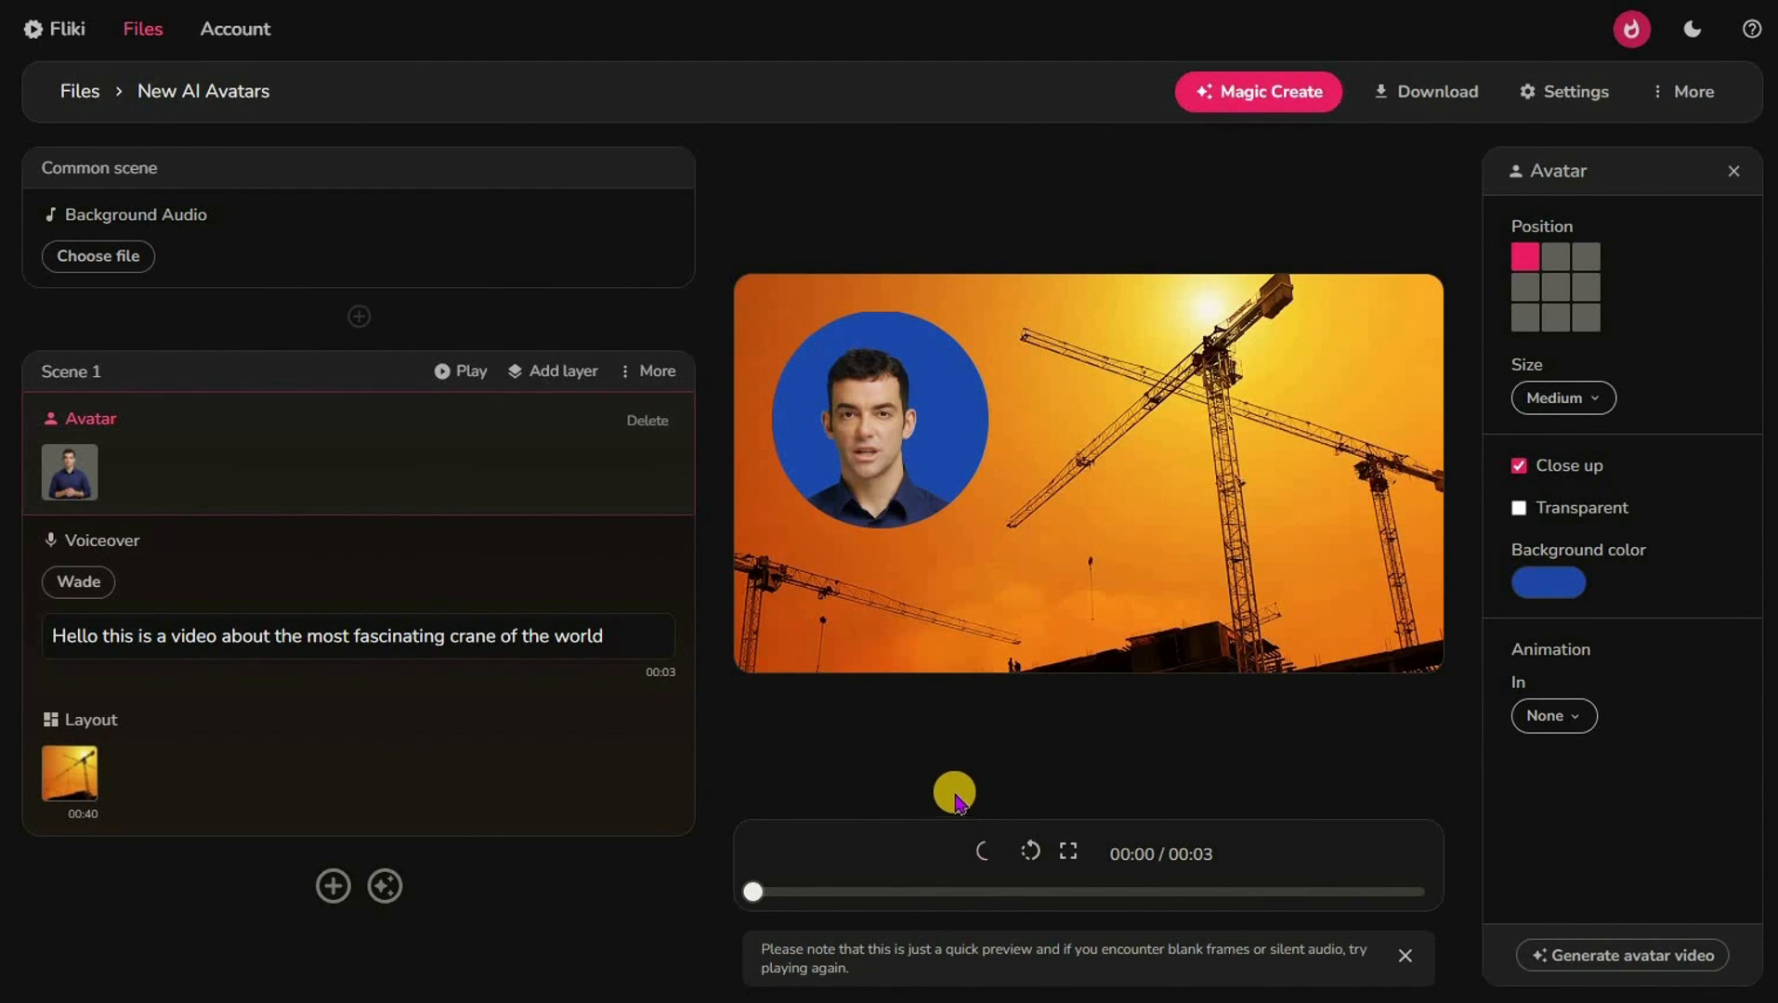